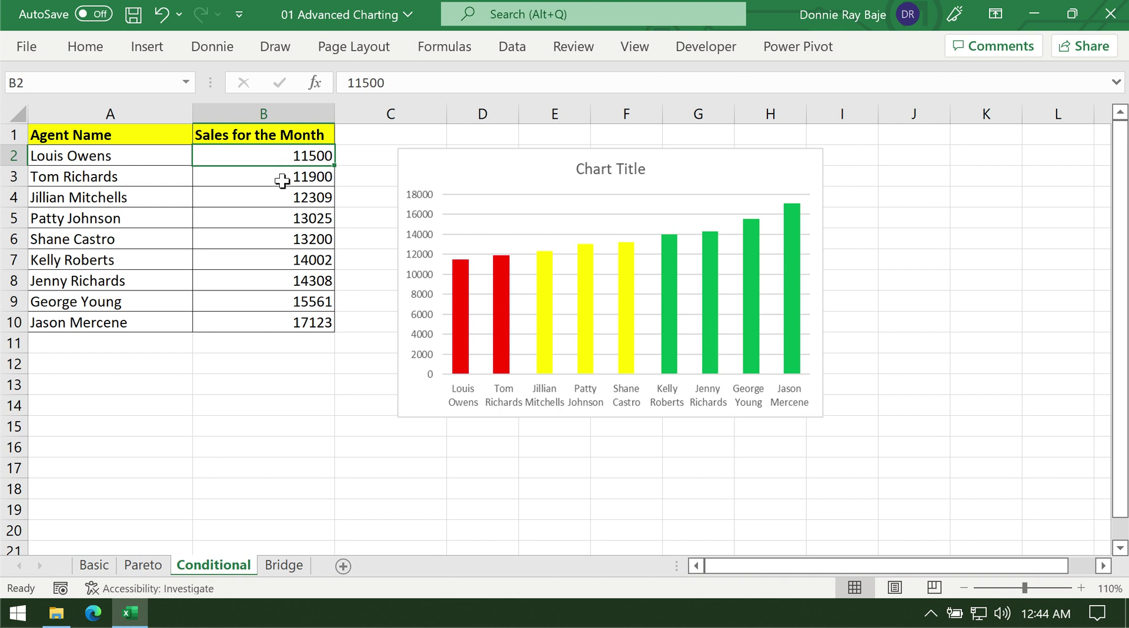
- Move the coloured chart picture down and left, below the table
drag(468, 166, 469, 169)
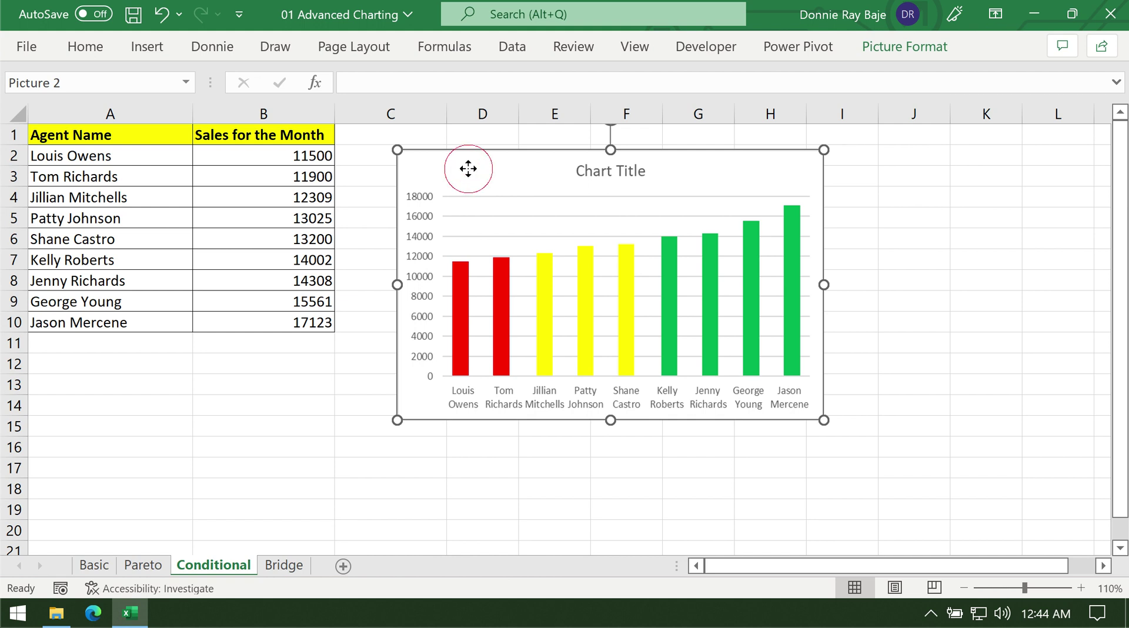
drag(468, 168, 368, 394)
click(371, 302)
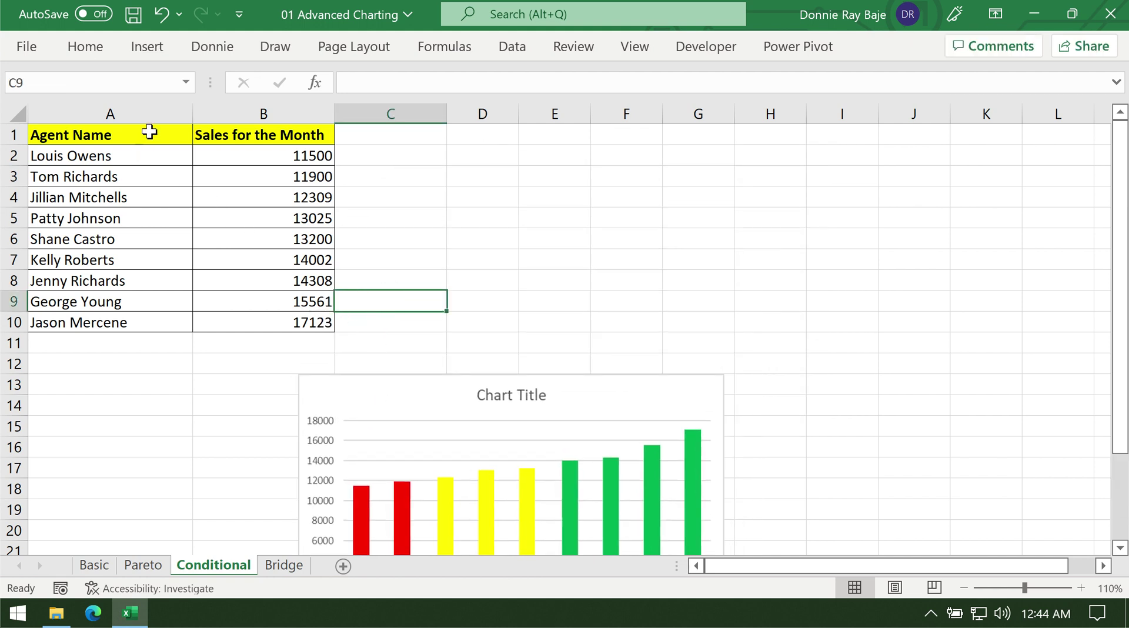
- Select A1:B10 and insert a 2-D clustered column chart of the agent sales
drag(154, 132, 251, 321)
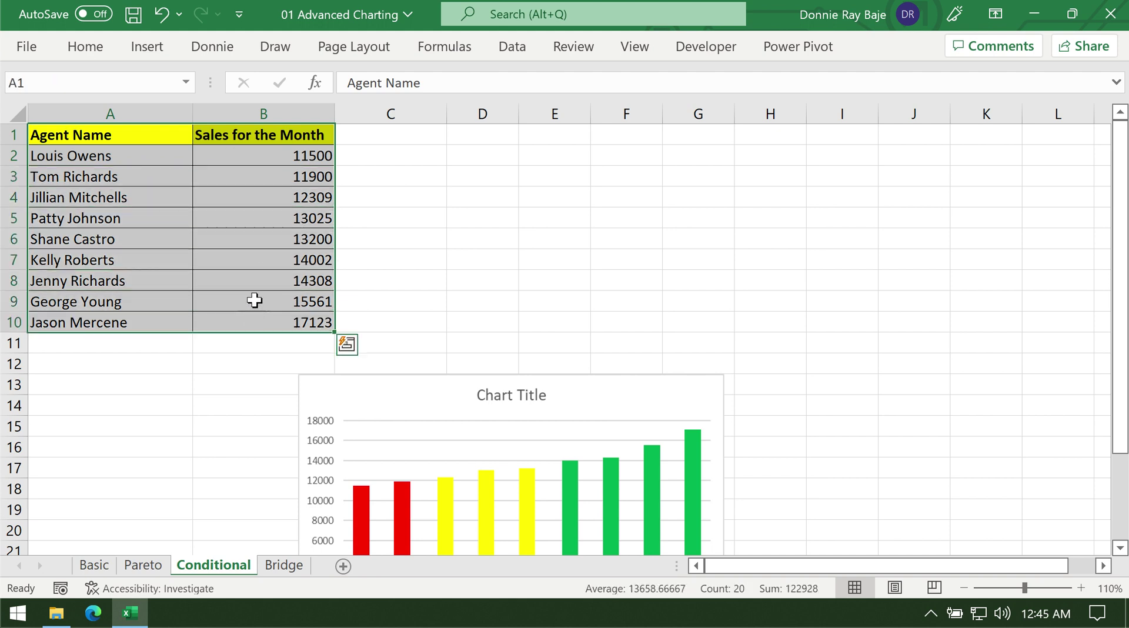
click(282, 106)
click(259, 177)
drag(189, 139, 280, 323)
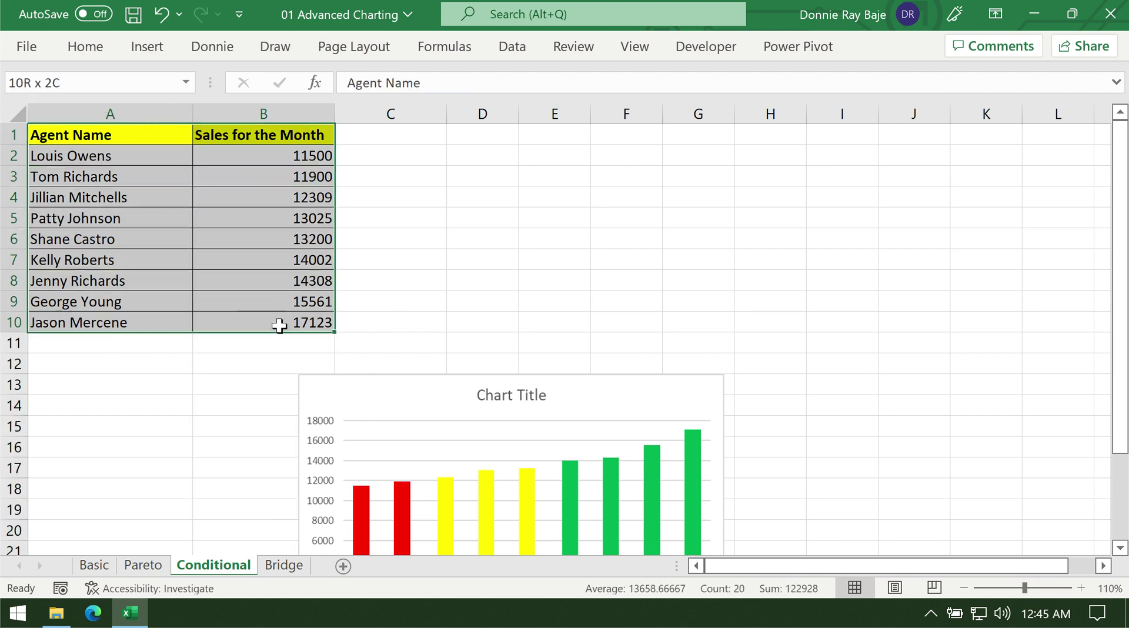
click(154, 56)
click(440, 74)
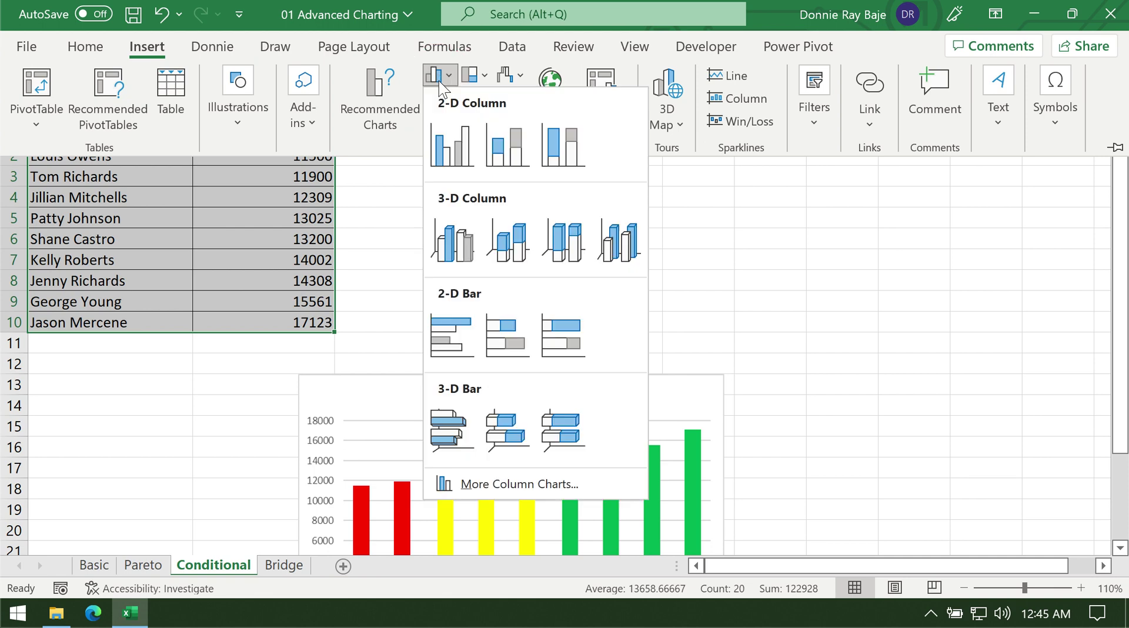
click(445, 162)
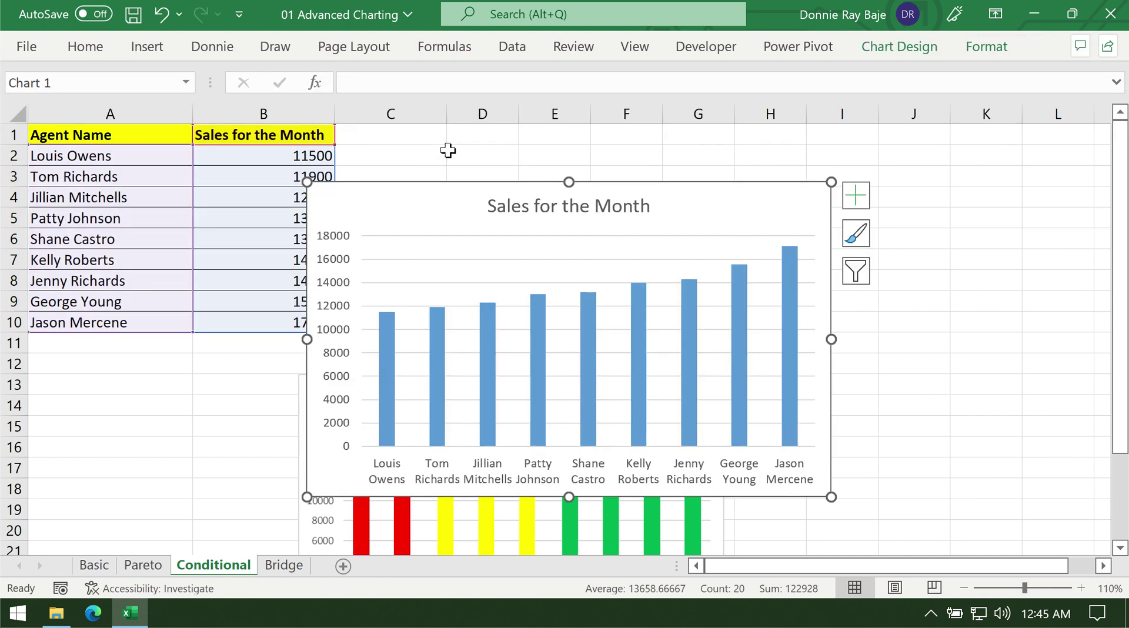
- Move the new Sales for the Month chart beside the table and select its Louis Owens bar
drag(443, 197, 500, 156)
click(302, 375)
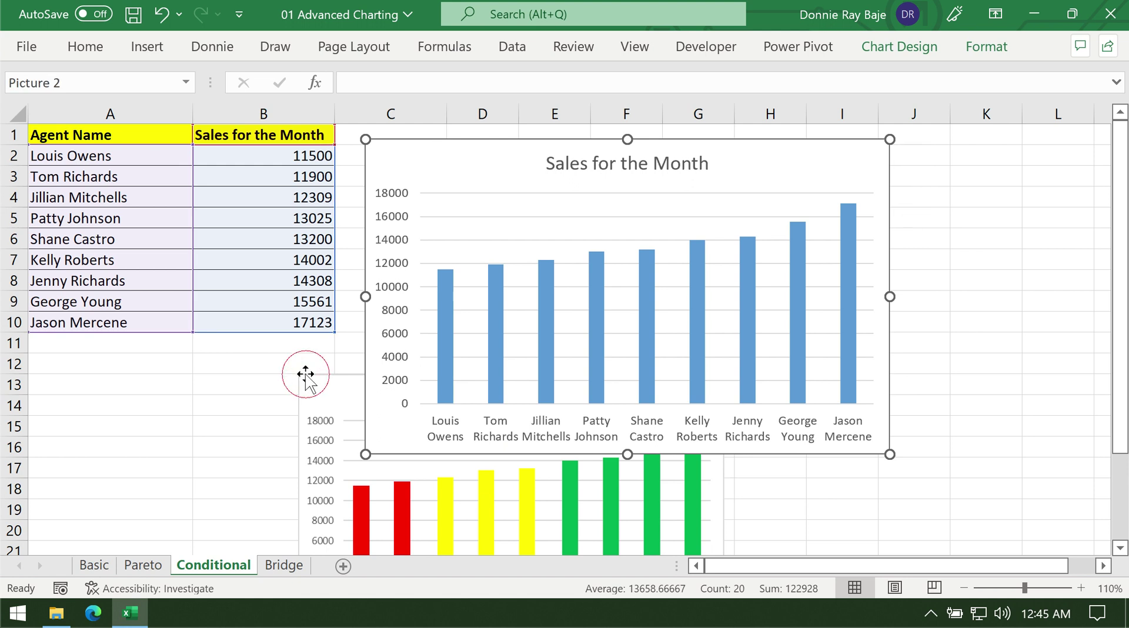
click(439, 312)
click(439, 312)
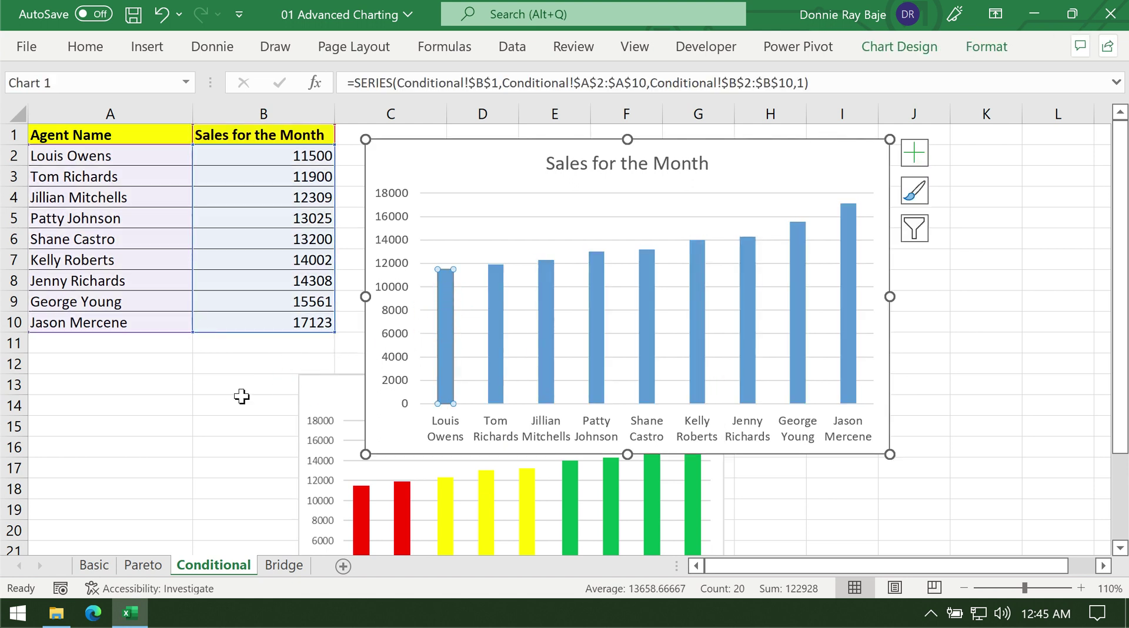
click(241, 397)
click(453, 307)
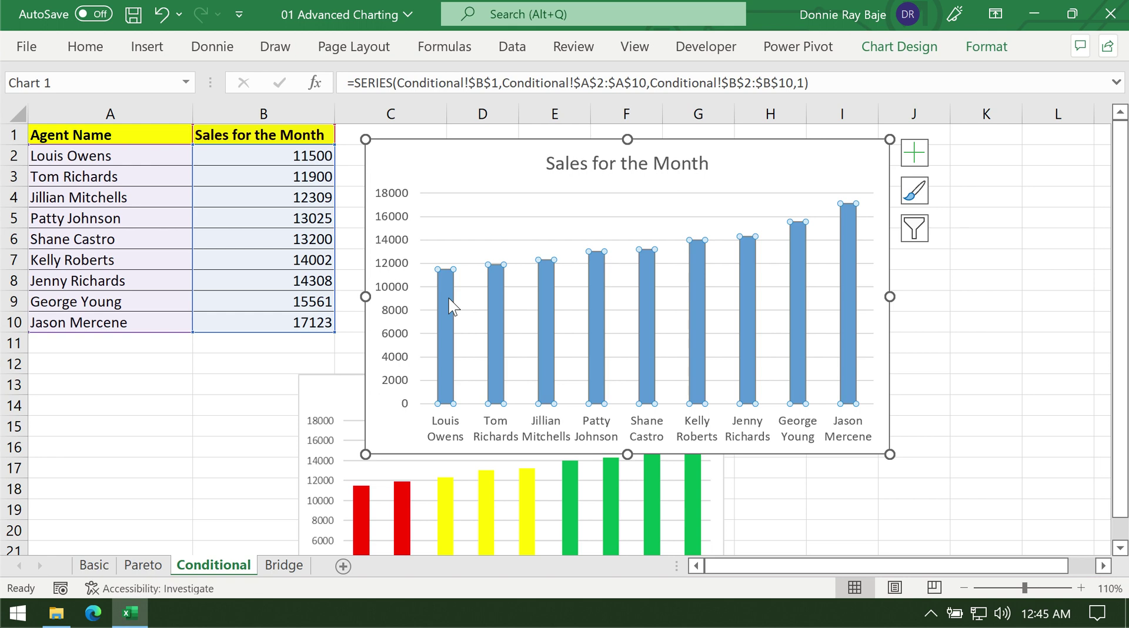
click(450, 305)
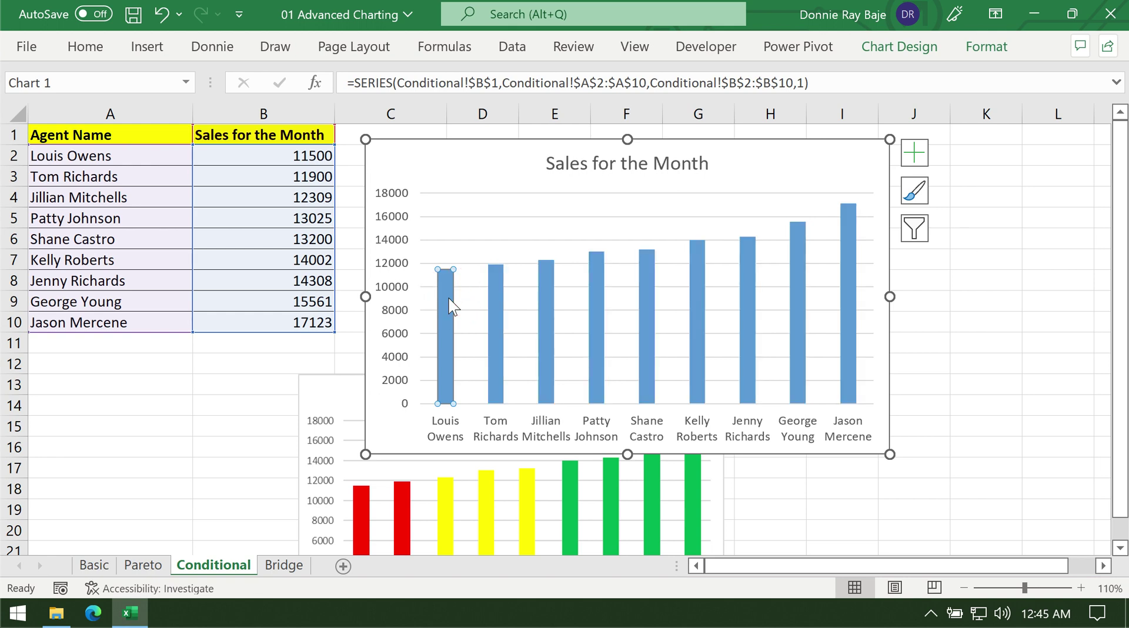
- Fill the Louis Owens bar red
right_click(450, 306)
click(468, 253)
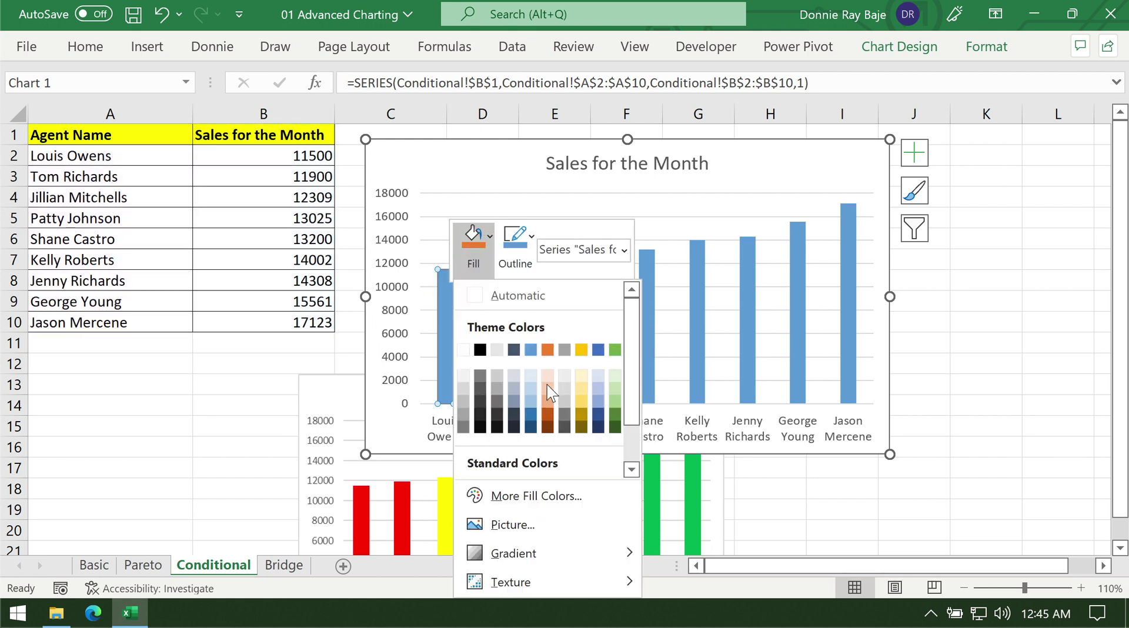
scroll(642, 420, down, 2)
click(480, 435)
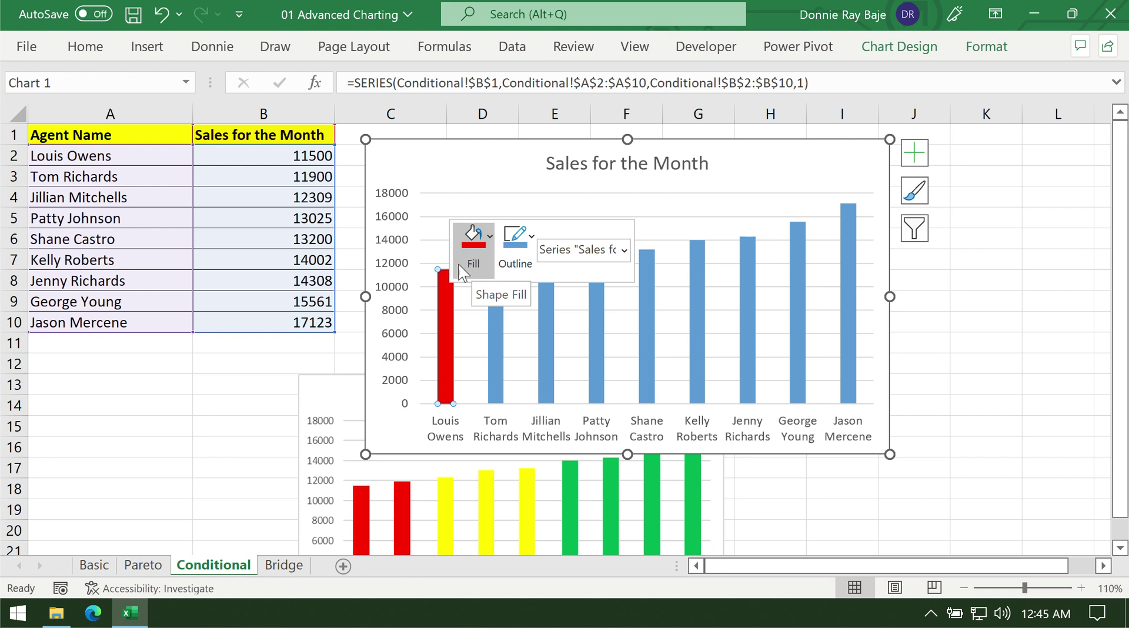
- Select the whole Sales for the Month chart for removal
click(234, 400)
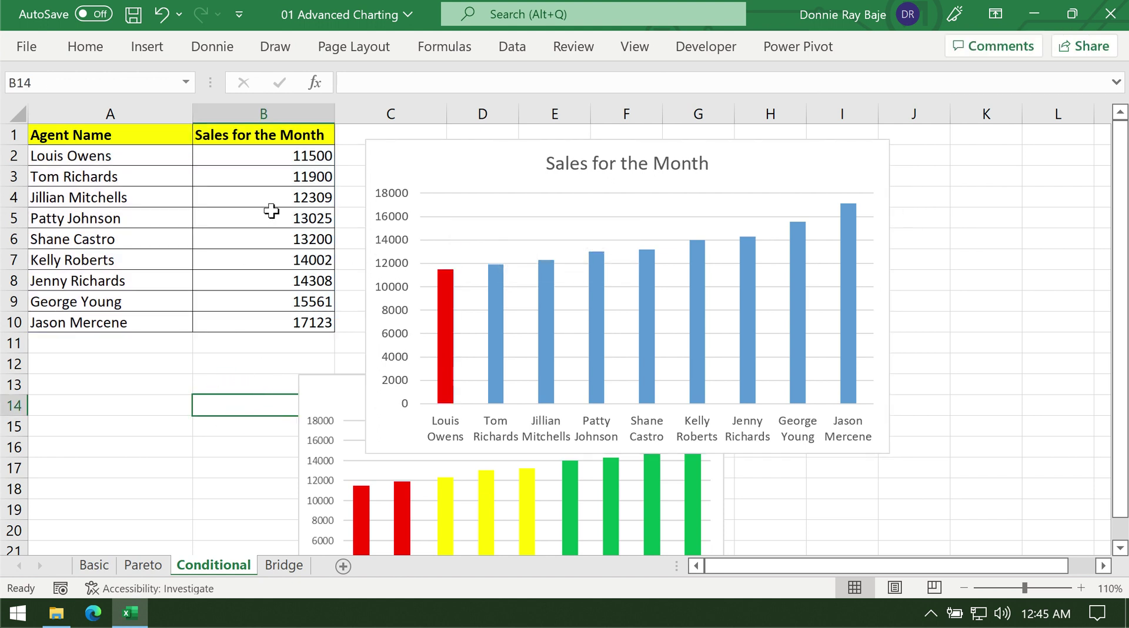
click(278, 156)
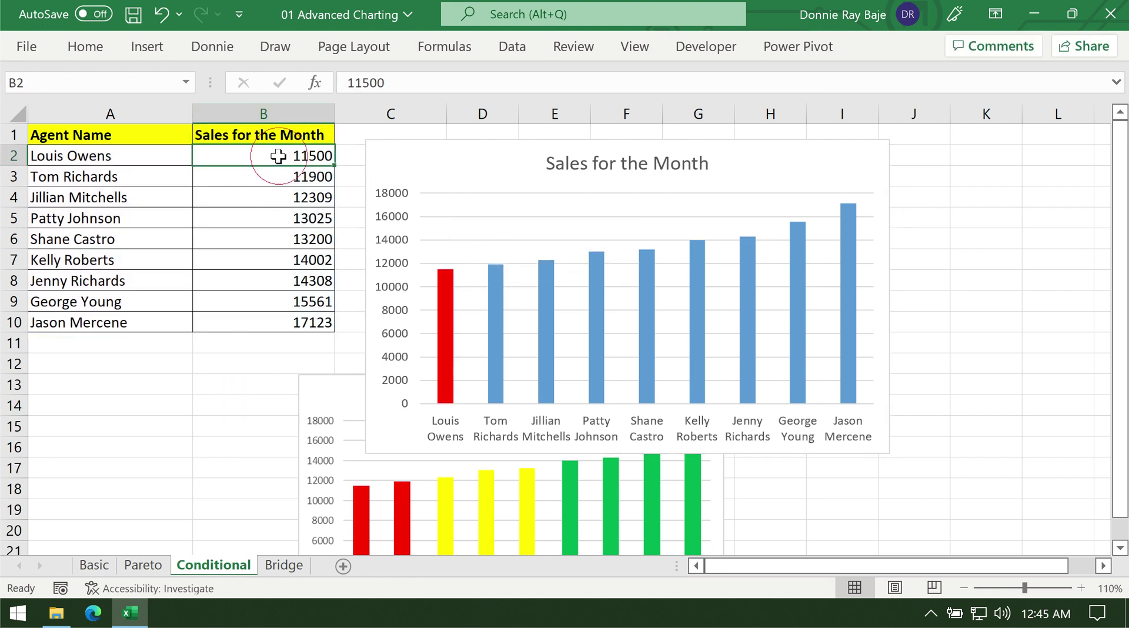
click(450, 293)
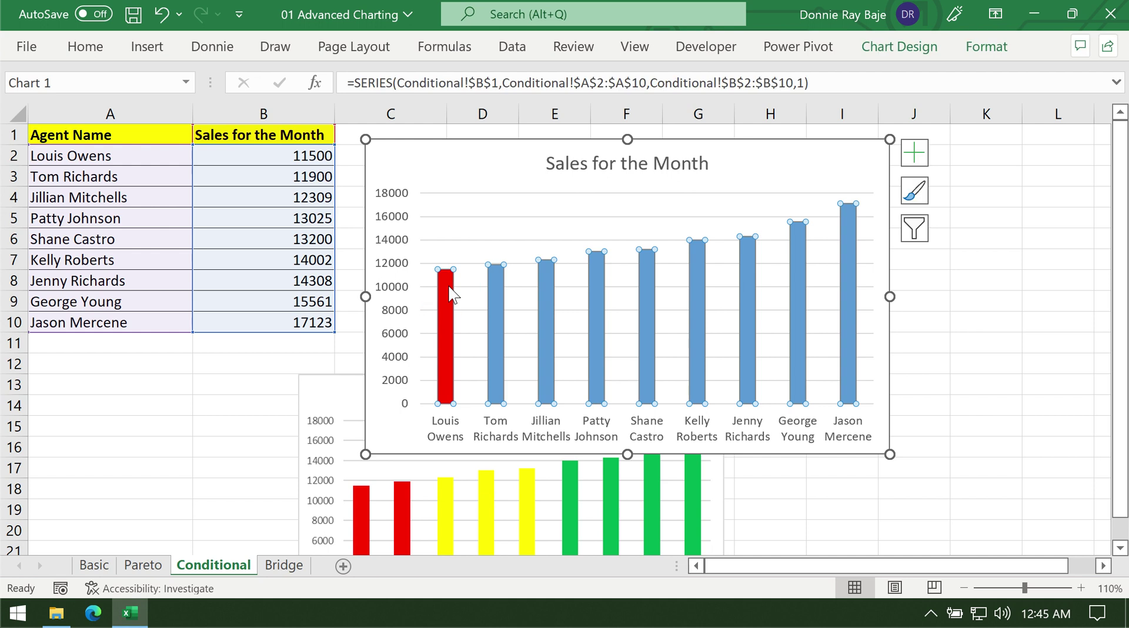
click(460, 154)
- Delete the Sales for the Month chart and narrow columns A and B
key(Delete)
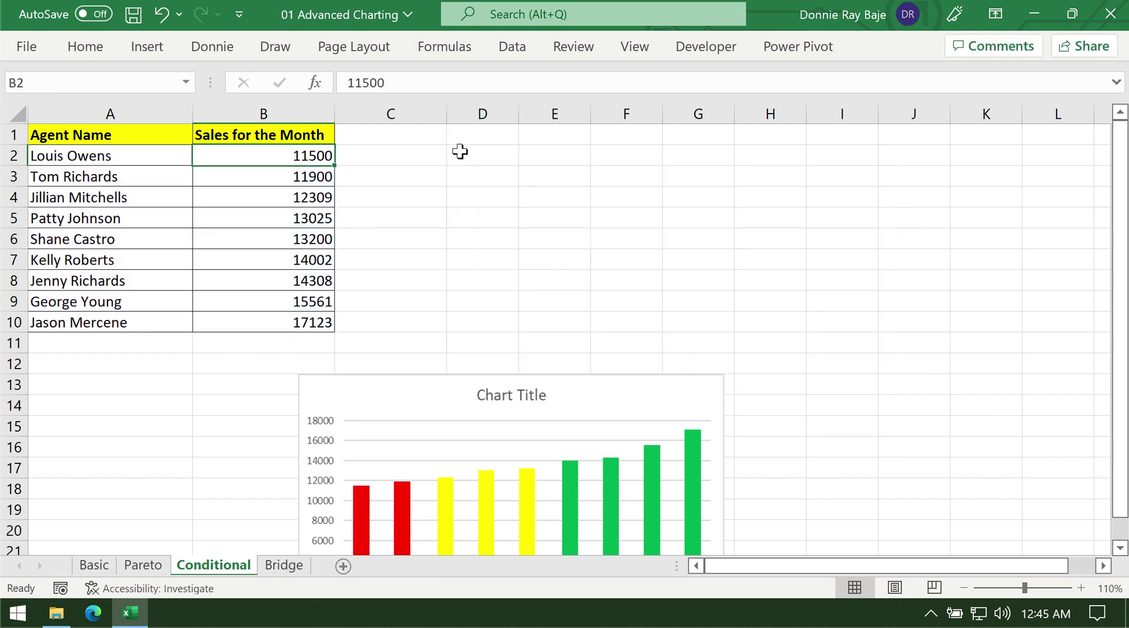
drag(334, 113, 300, 108)
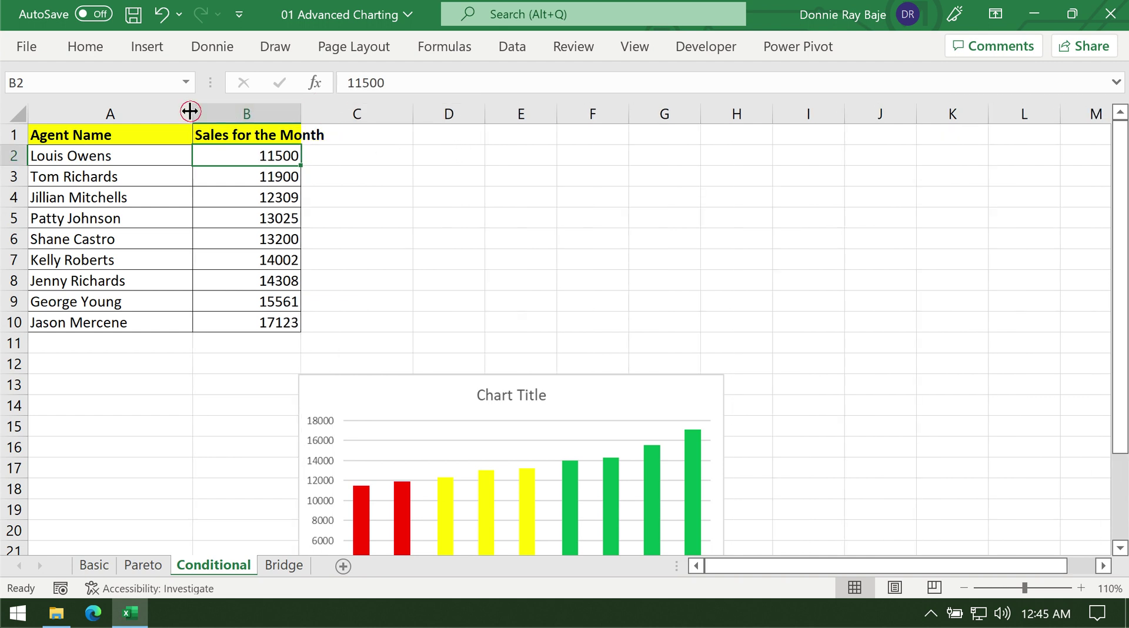
drag(193, 108, 170, 106)
click(222, 111)
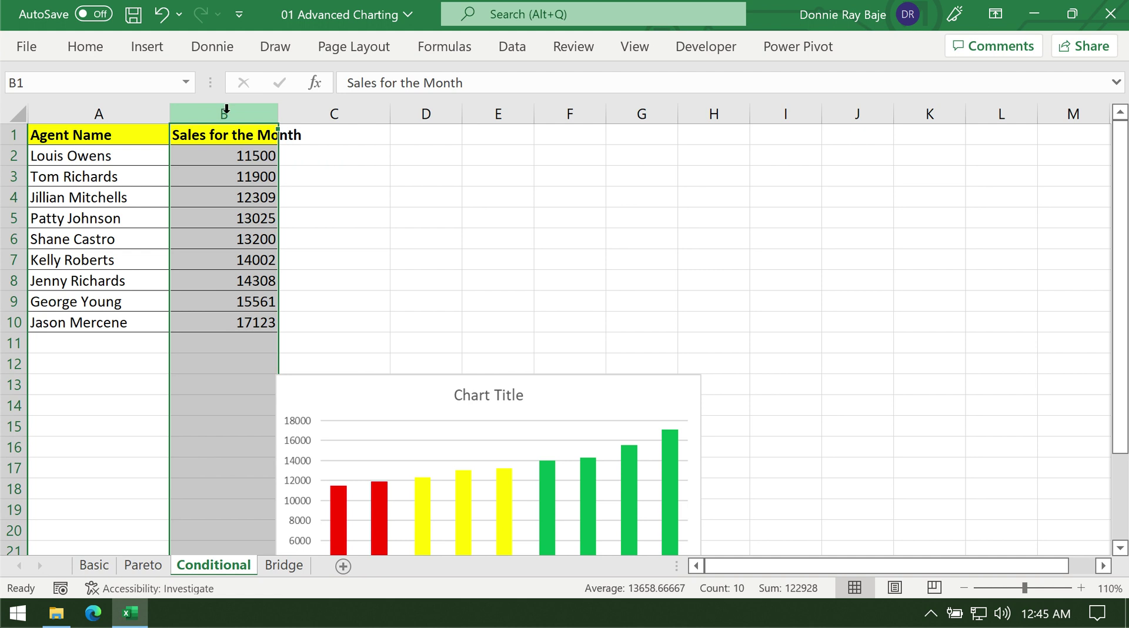
- Enter the headings Low, Mid and High in C1, D1 and E1
click(373, 141)
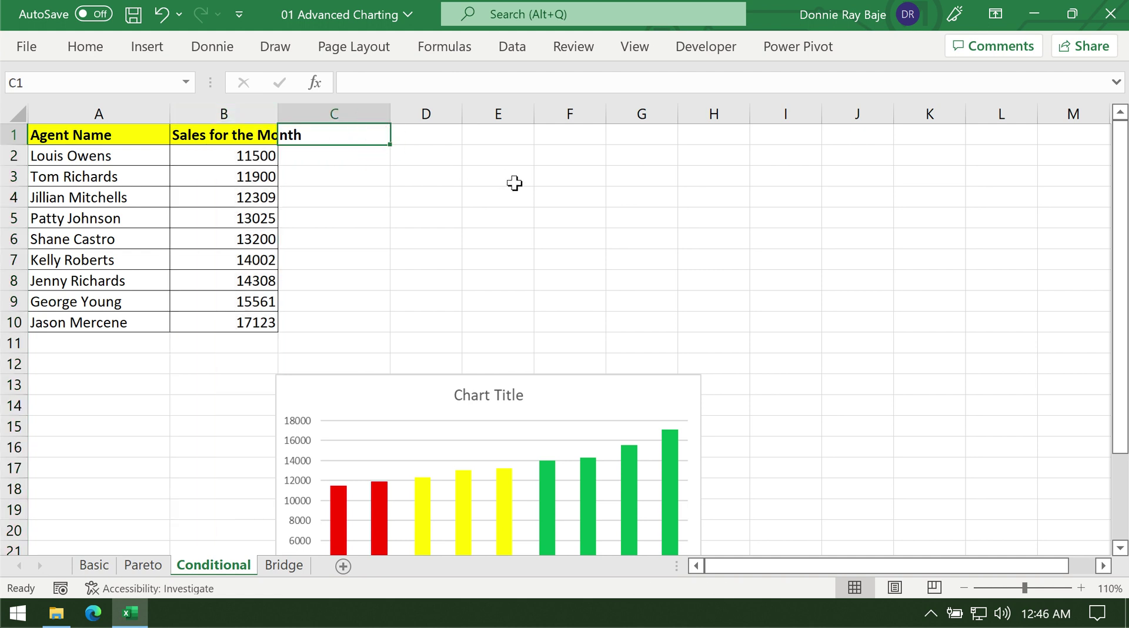
text(Low)
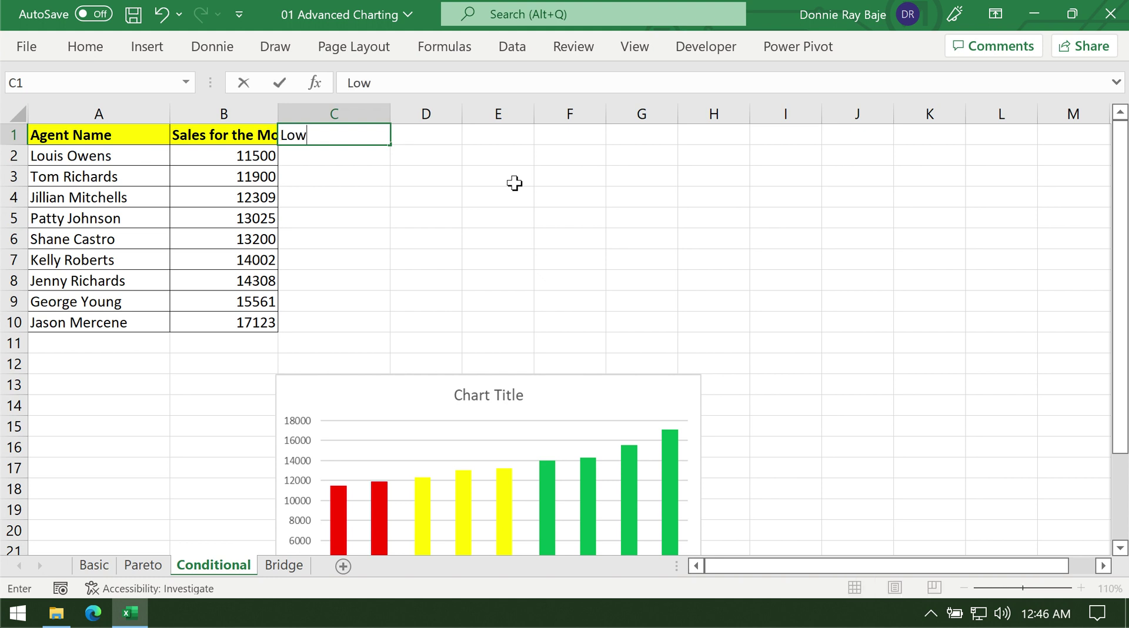
key(Tab)
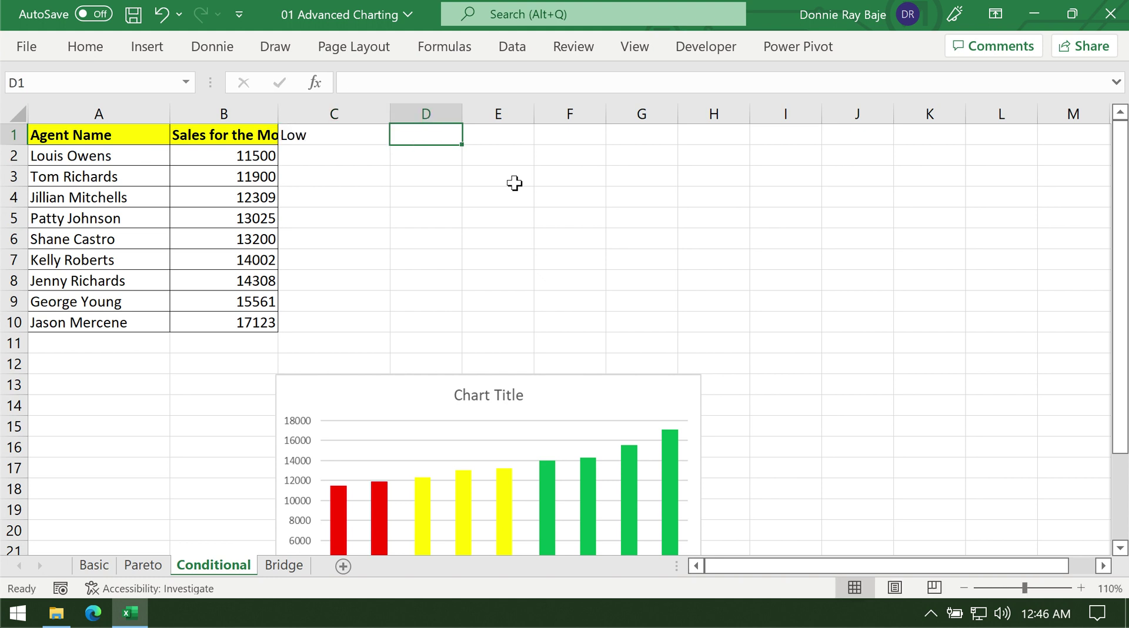
text(Mid)
key(Tab)
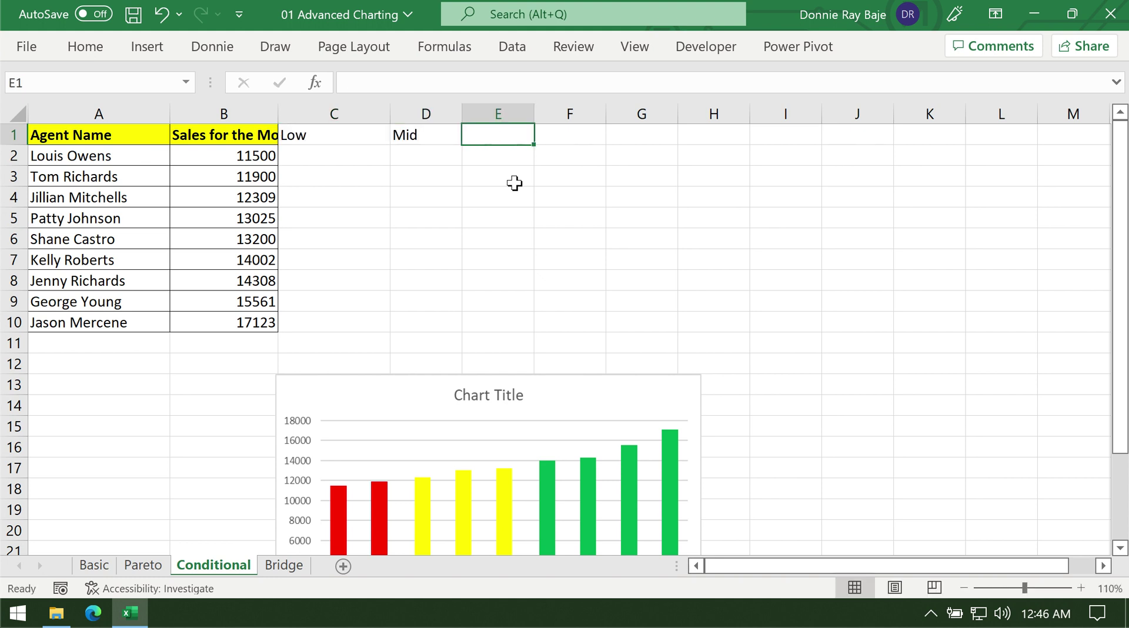
text(High)
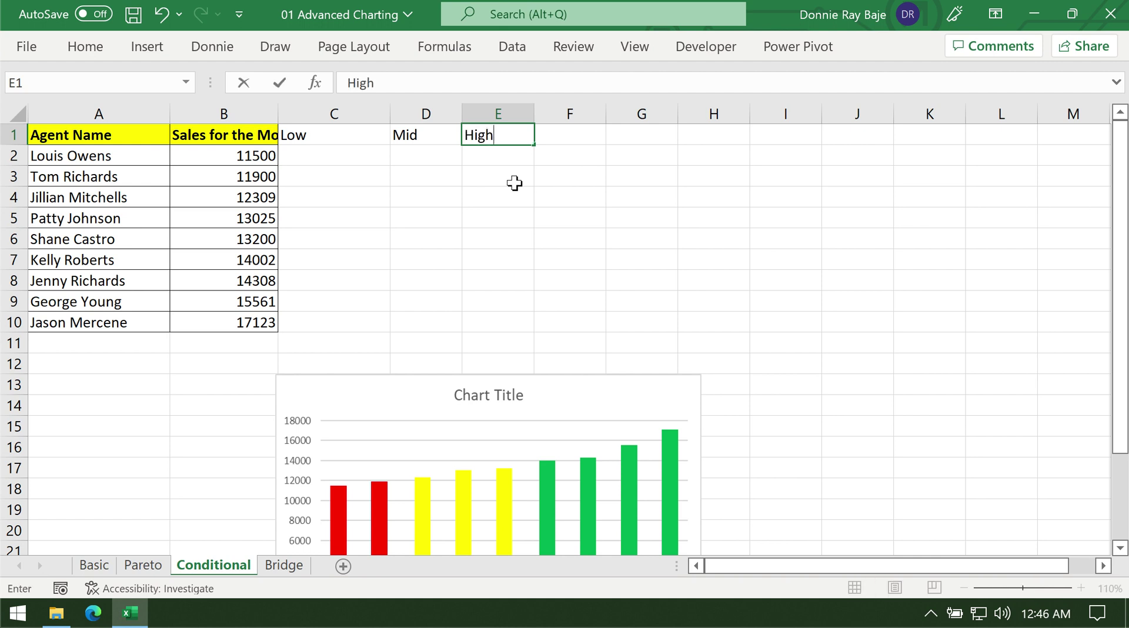
key(Return)
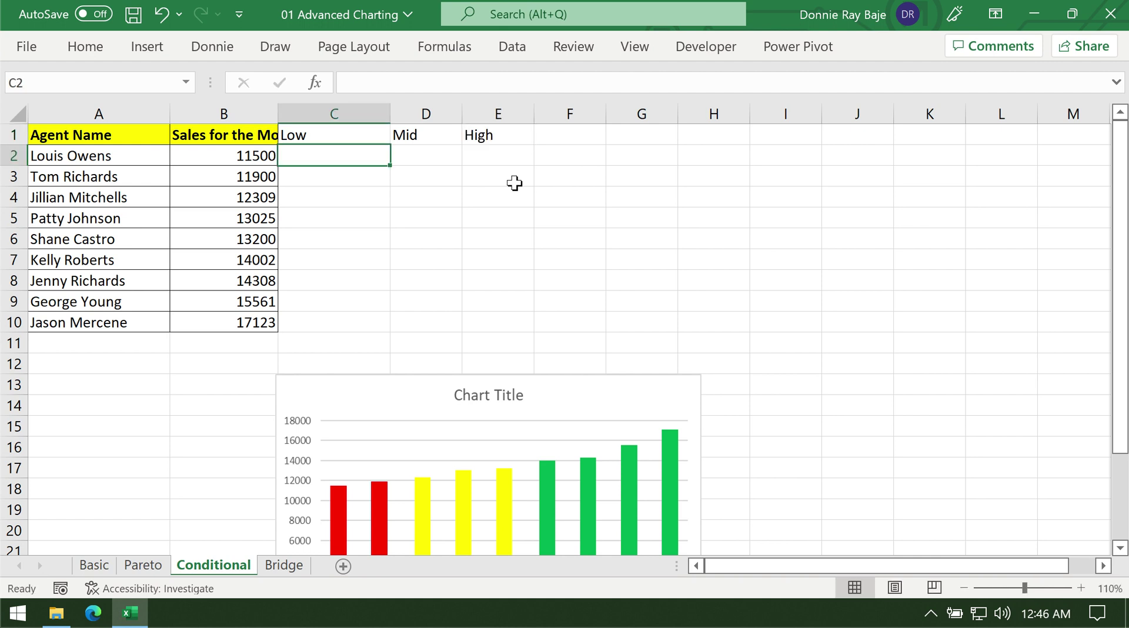
- Narrow column C and widen column D
drag(381, 118, 373, 118)
click(368, 112)
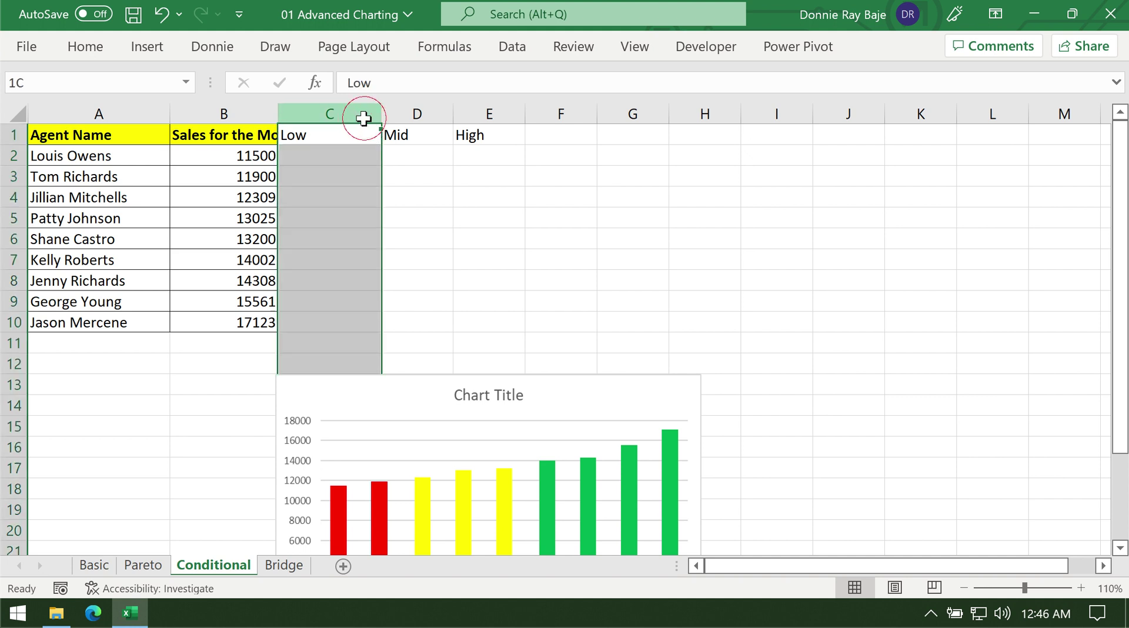
click(425, 111)
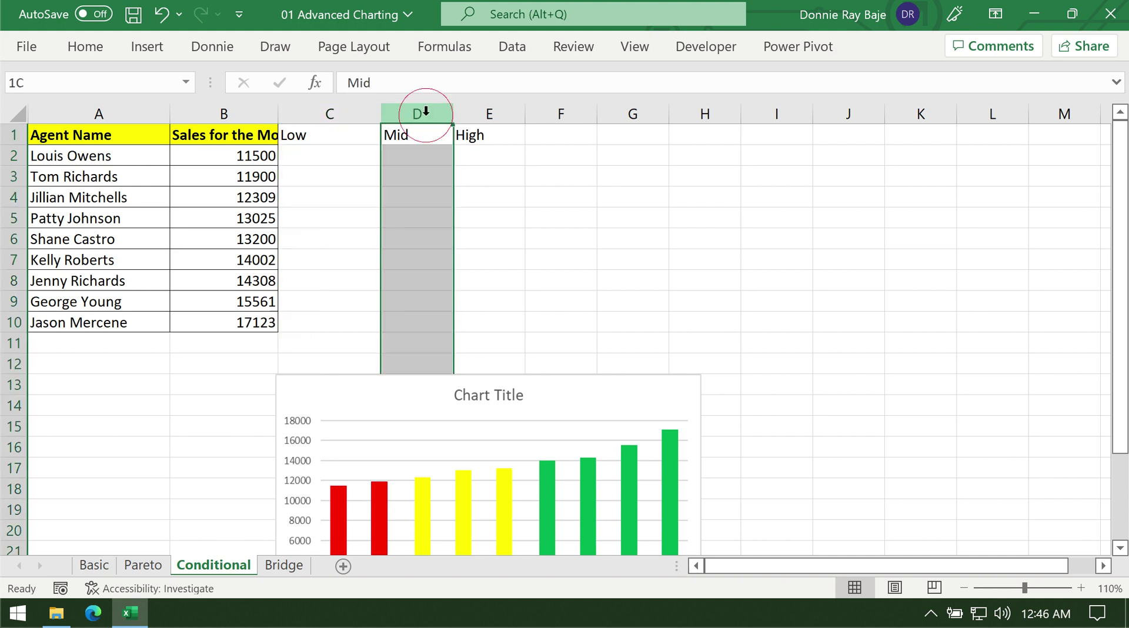
click(481, 113)
drag(453, 115, 470, 117)
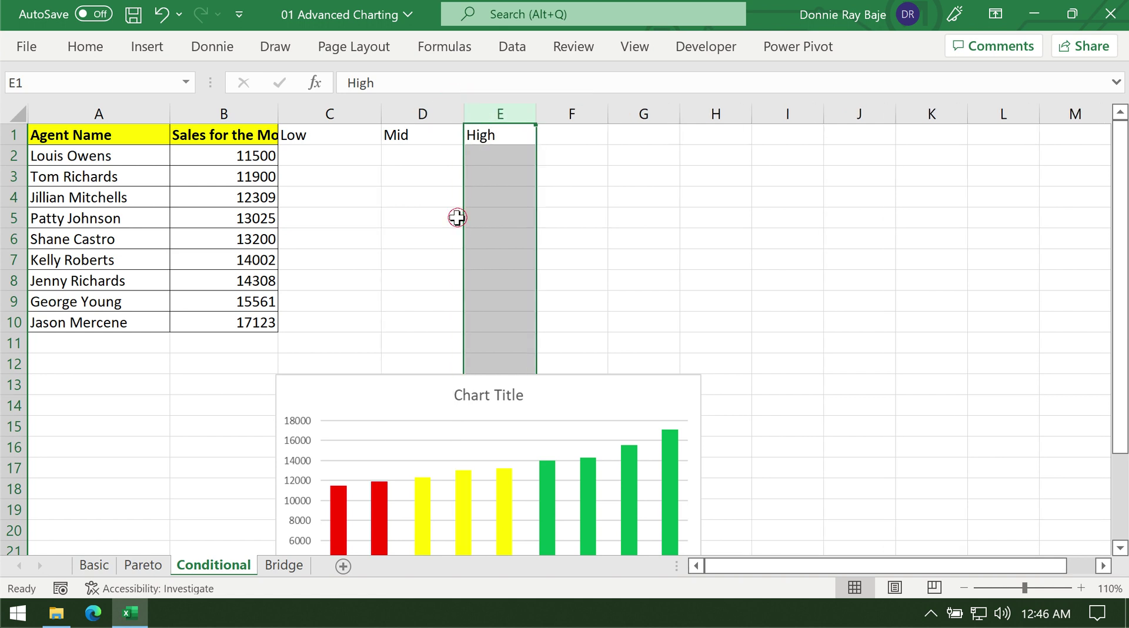
click(456, 217)
- Review the Sales, High, Mid and Low columns, ending on cell C2
scroll(1105, 585, up, 2)
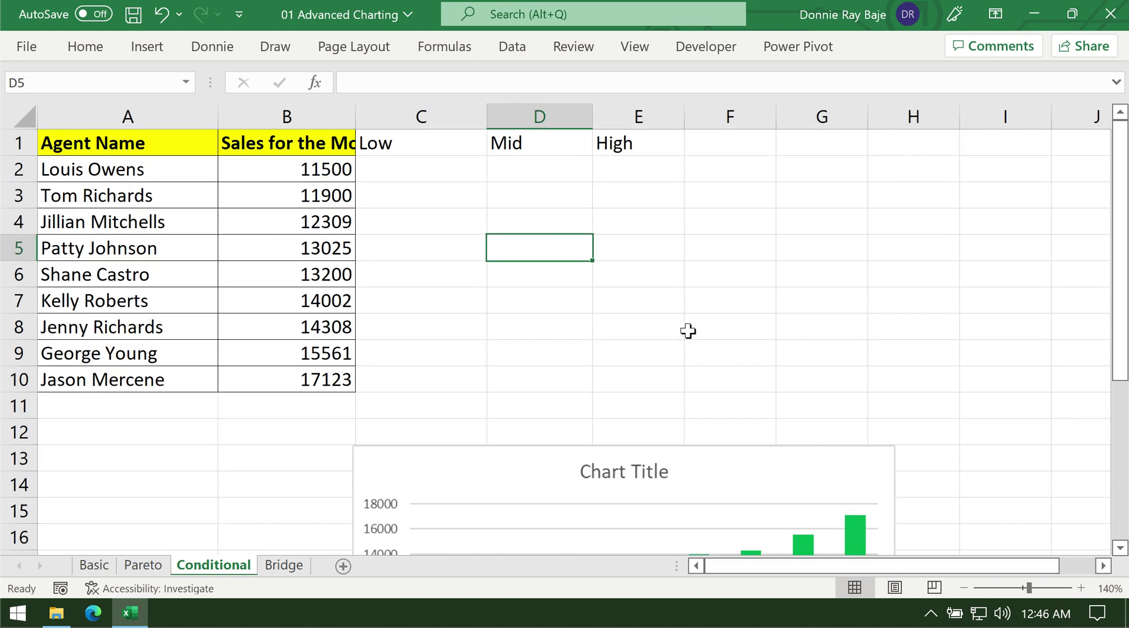
click(634, 174)
click(306, 117)
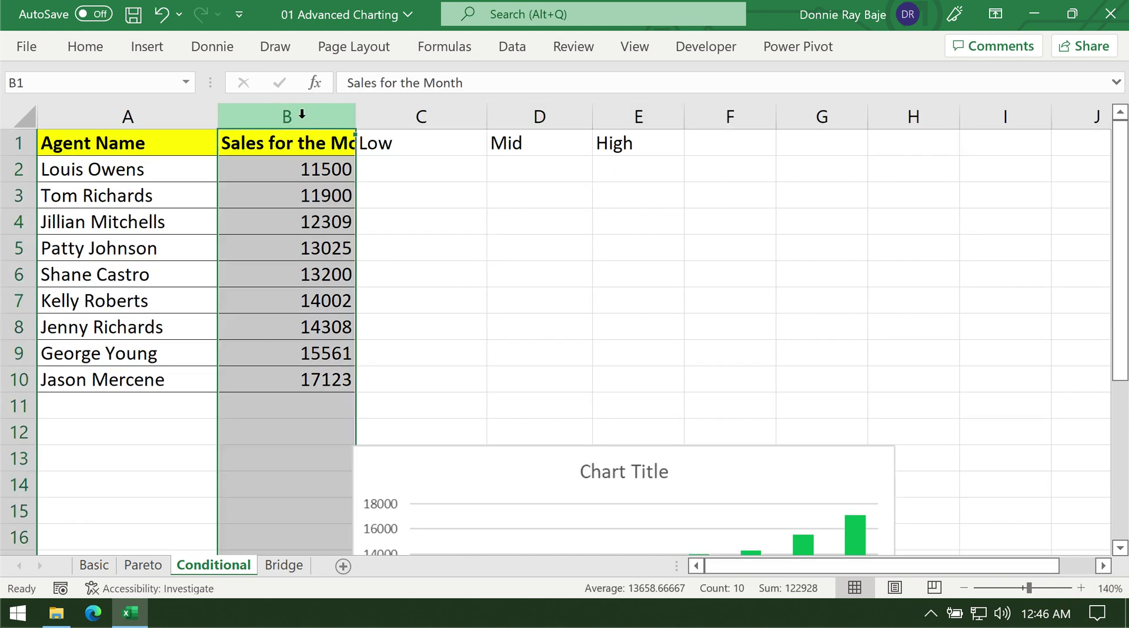
click(643, 112)
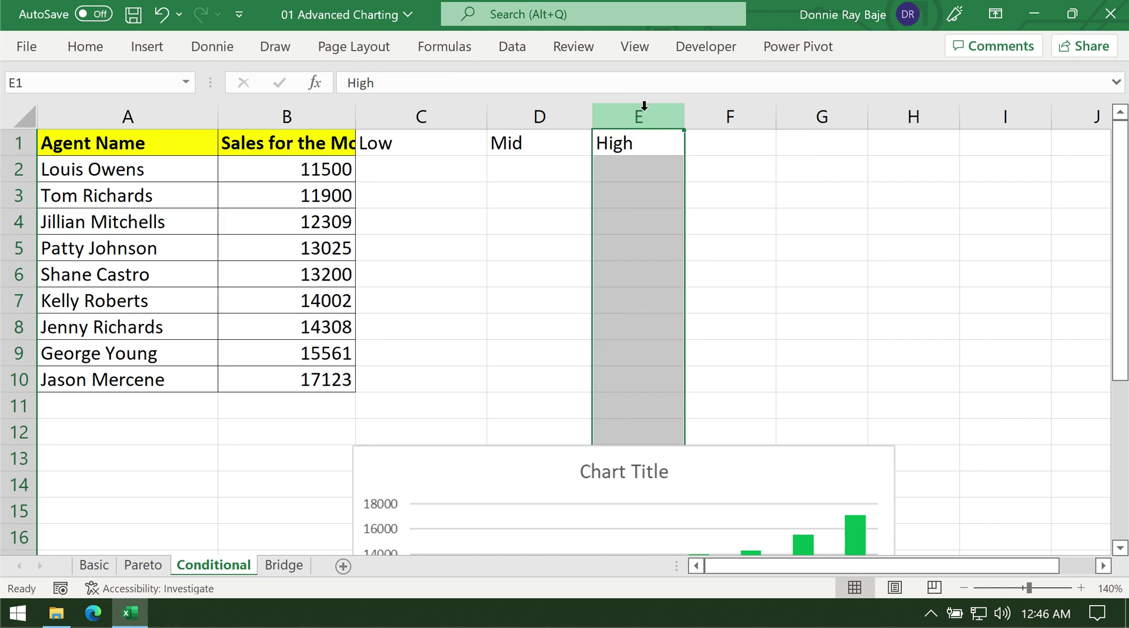
click(544, 112)
click(421, 113)
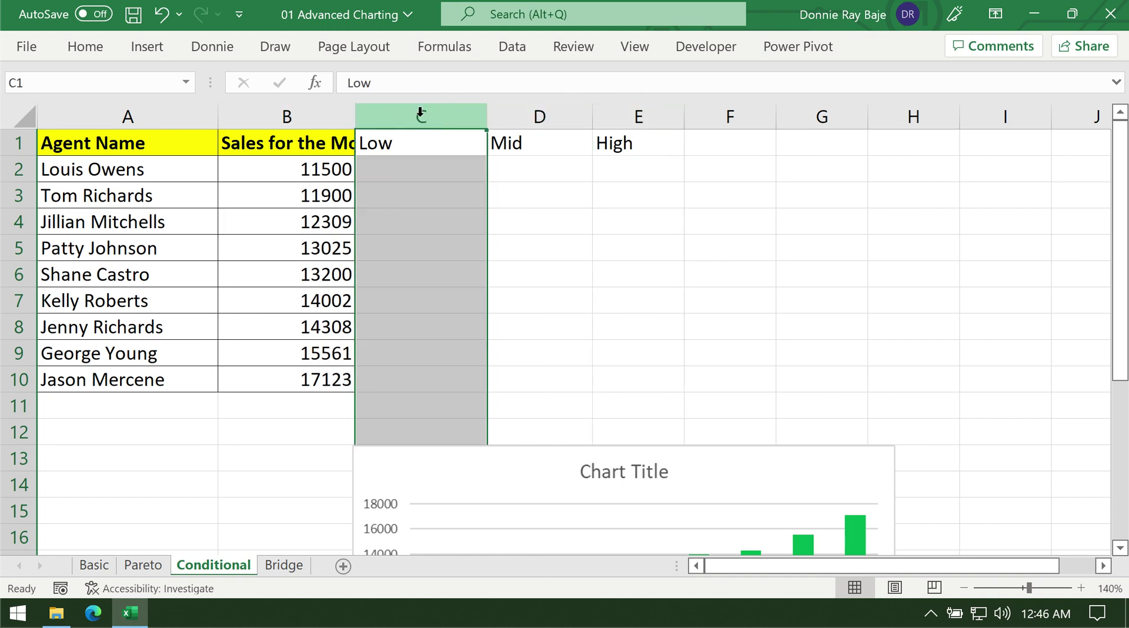
click(434, 165)
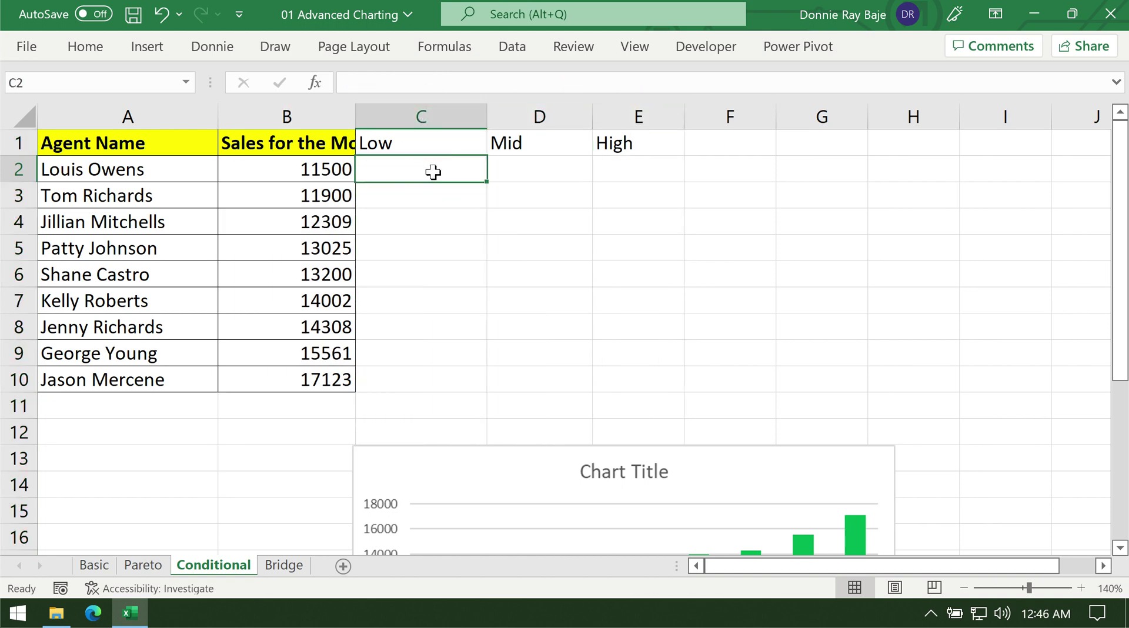
- Move the chart picture up and type =IF(B2<12000,B2,0) into C2
drag(504, 448, 463, 453)
click(457, 175)
text(=I)
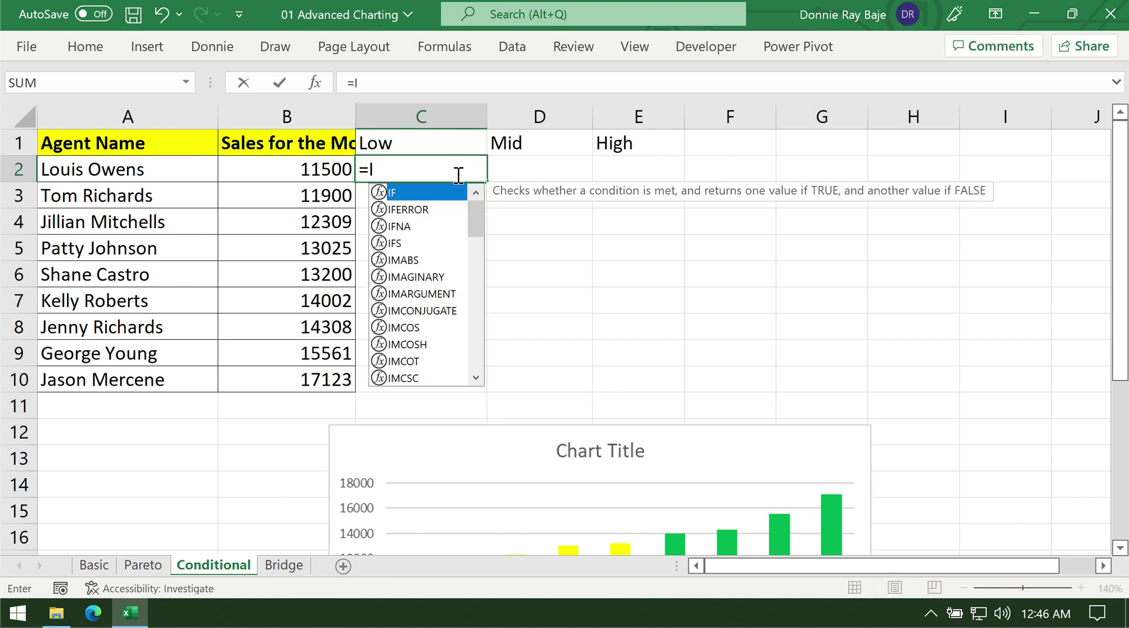
text(F()
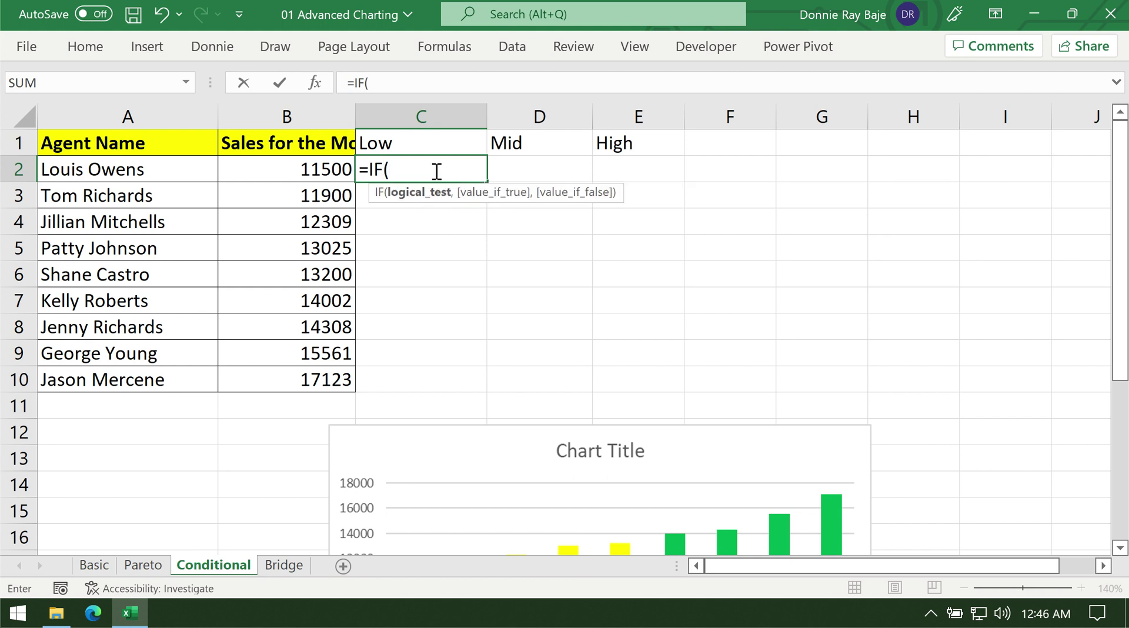
click(304, 171)
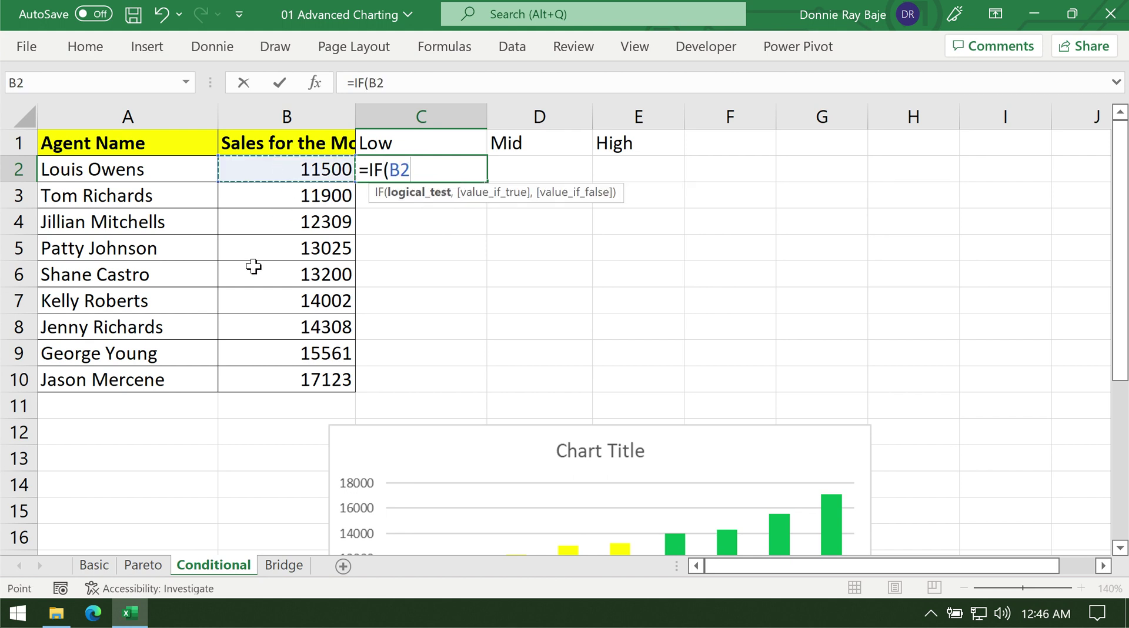
text(<1)
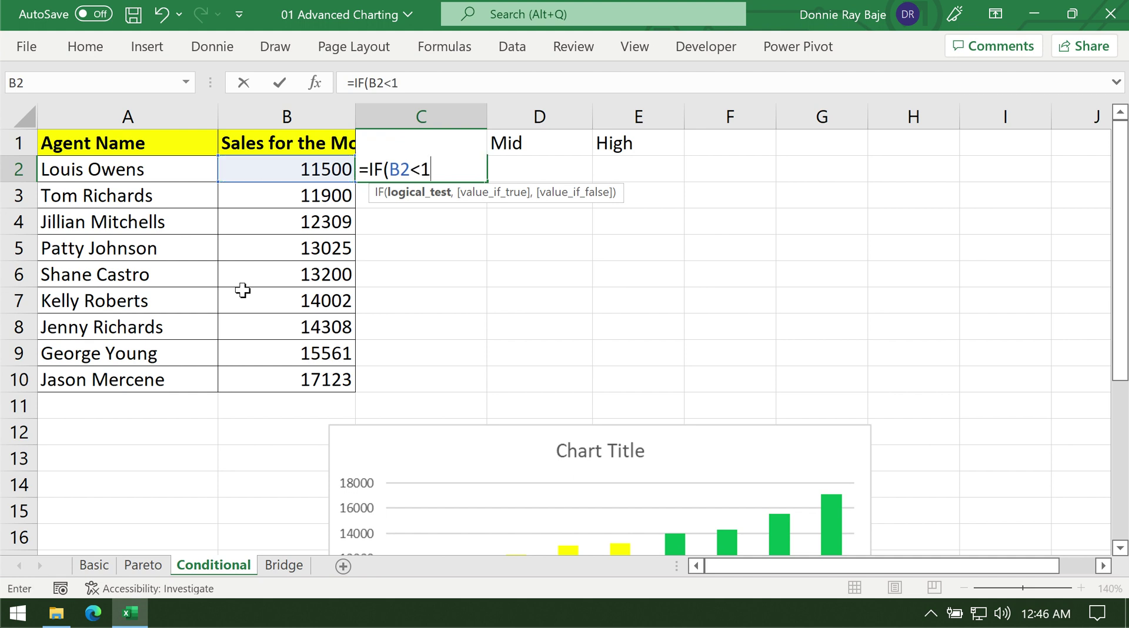
text(2000,)
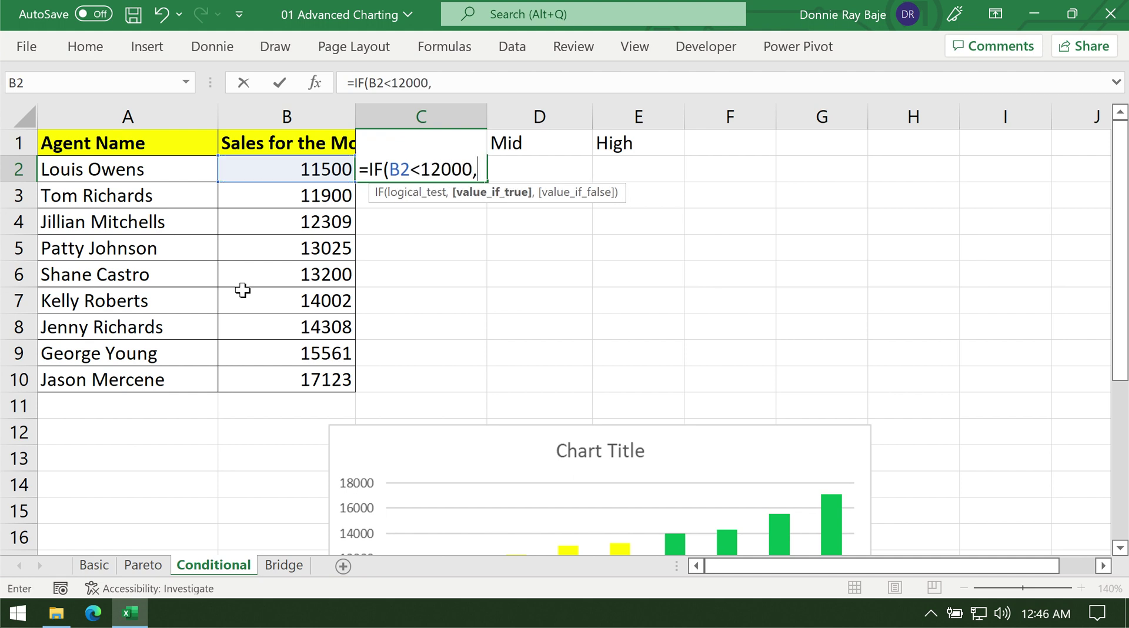
click(301, 175)
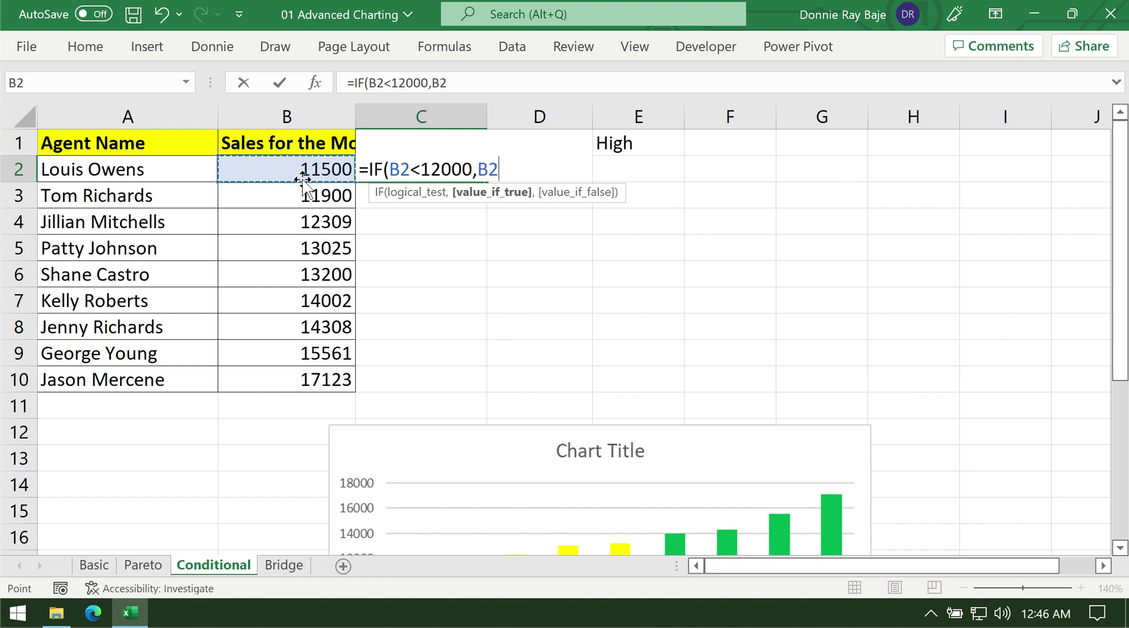
text(,)
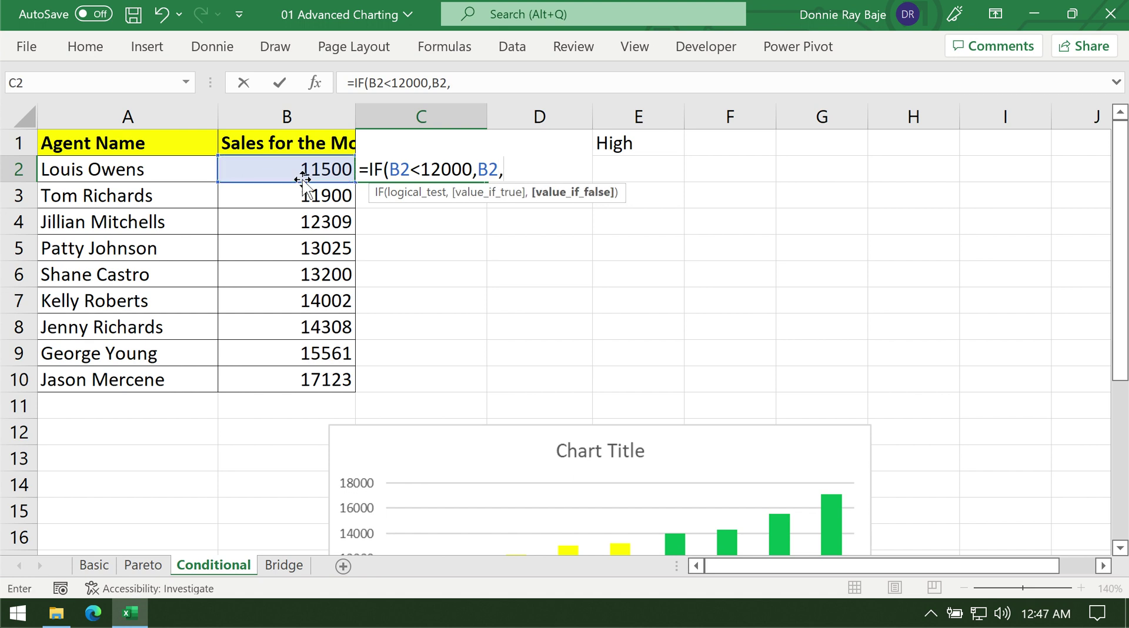
text(0))
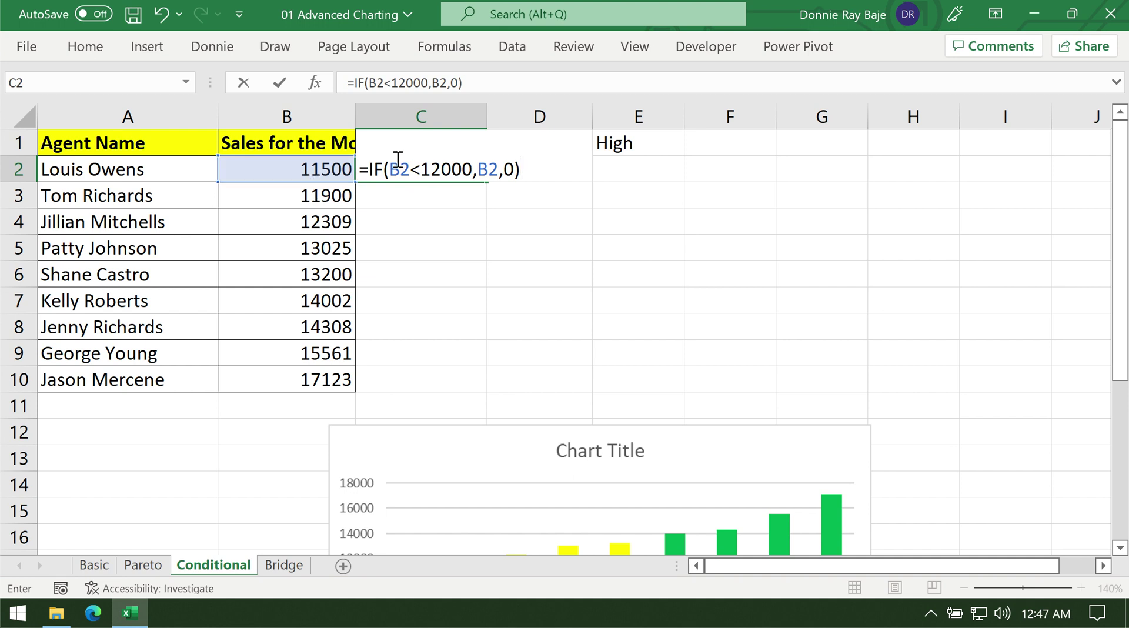
- Review the formula's test, true and false parts, then confirm it in C2
drag(389, 169, 472, 160)
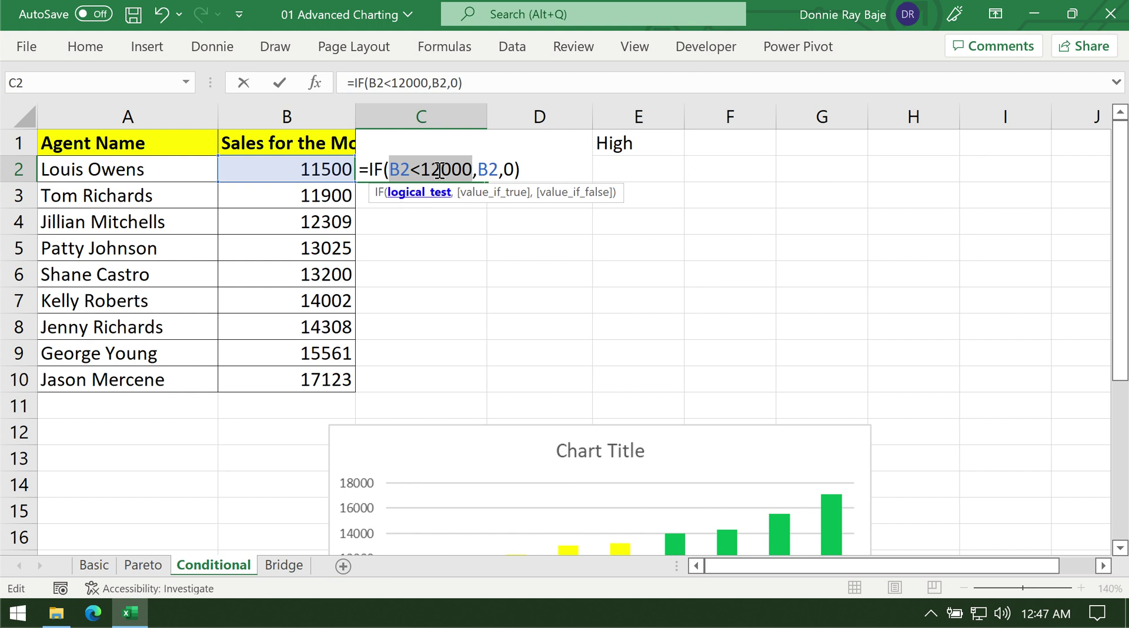
double_click(486, 170)
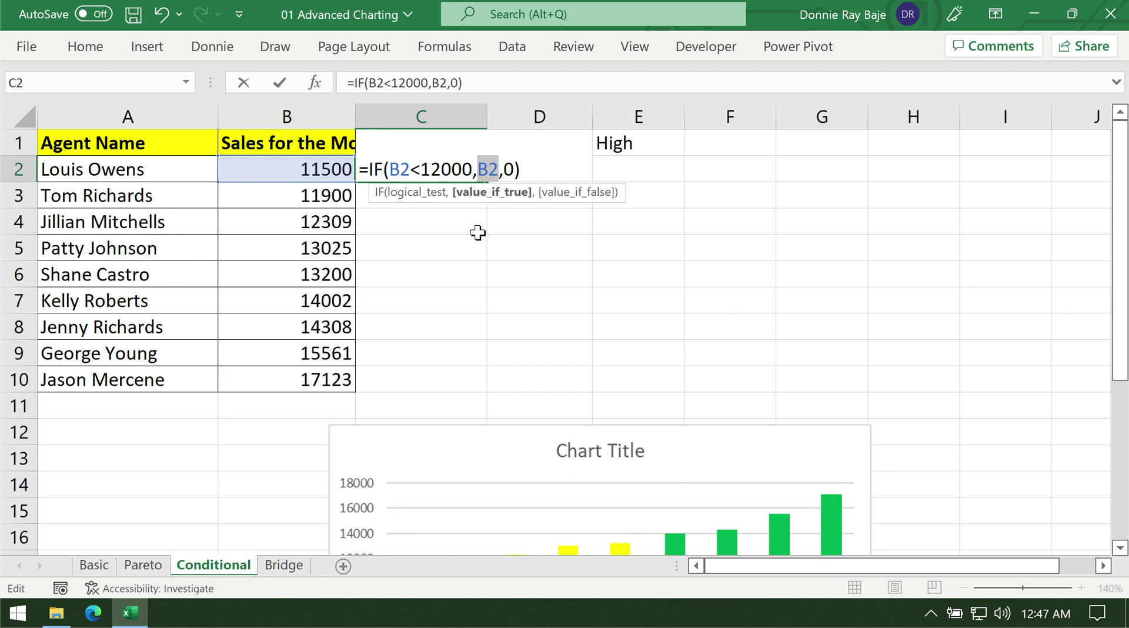
double_click(512, 170)
click(516, 170)
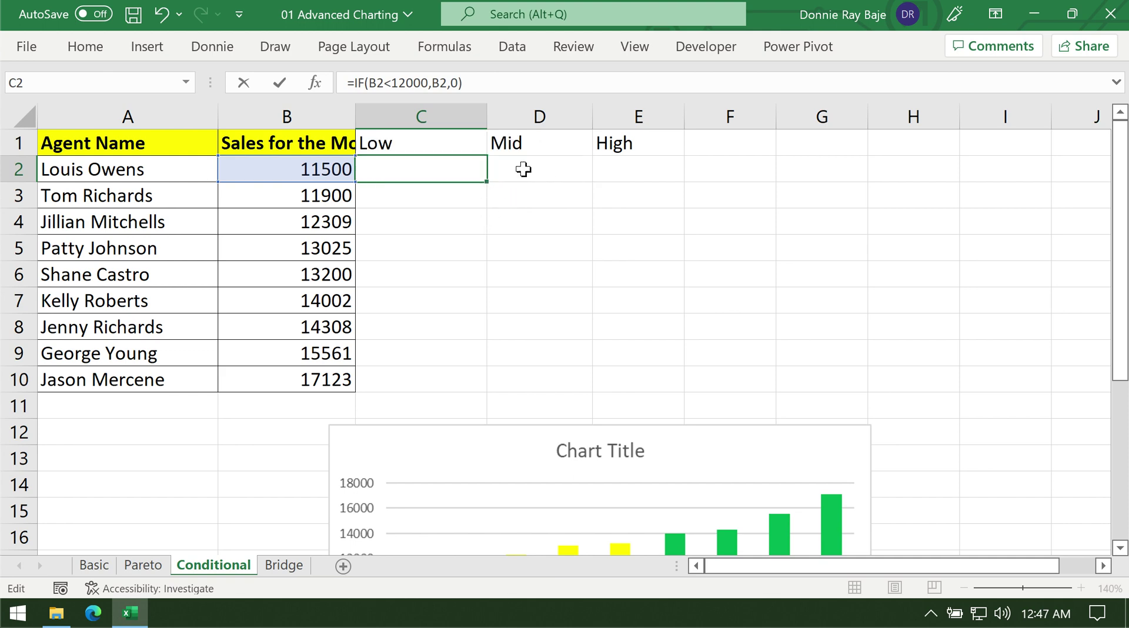
key(Return)
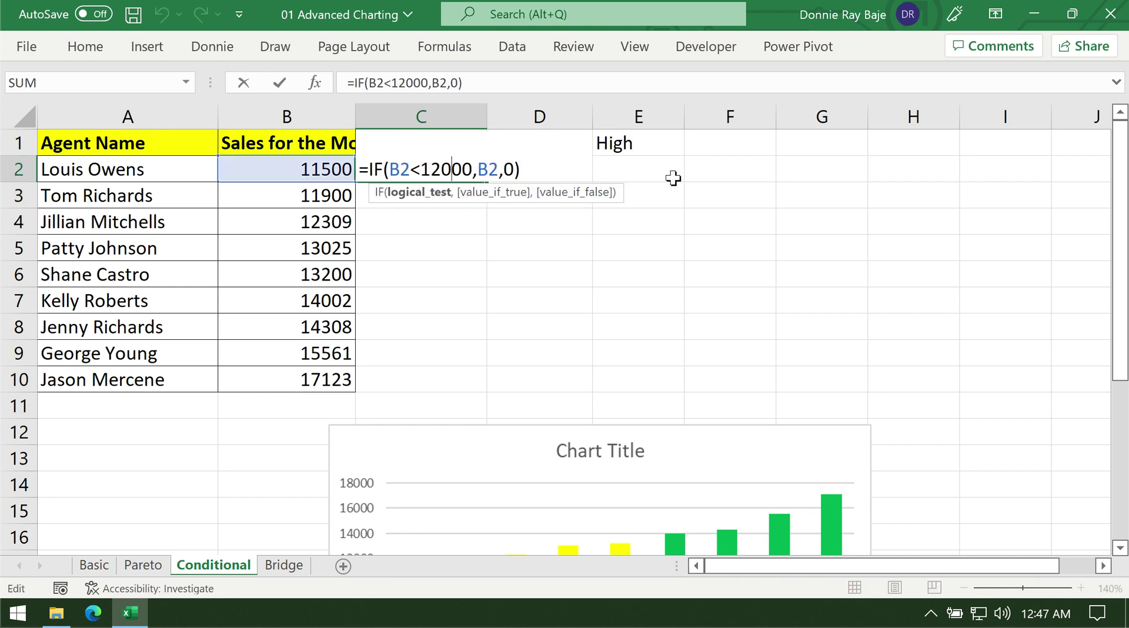
key(Return)
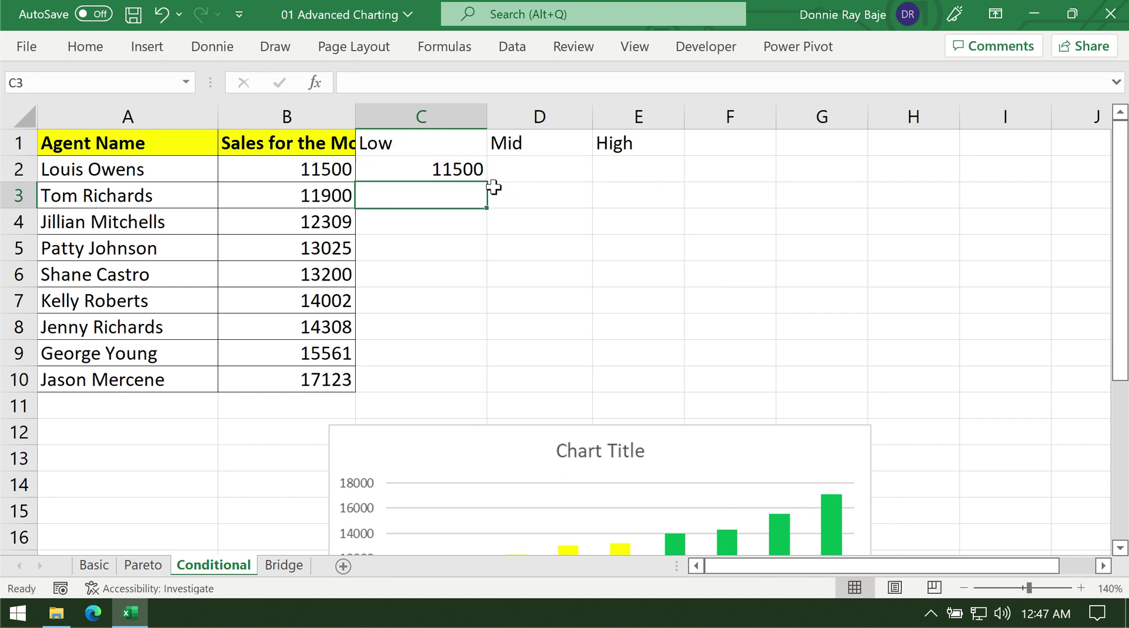
- Copy the Low formula down to C10 and check the copied cells
click(479, 173)
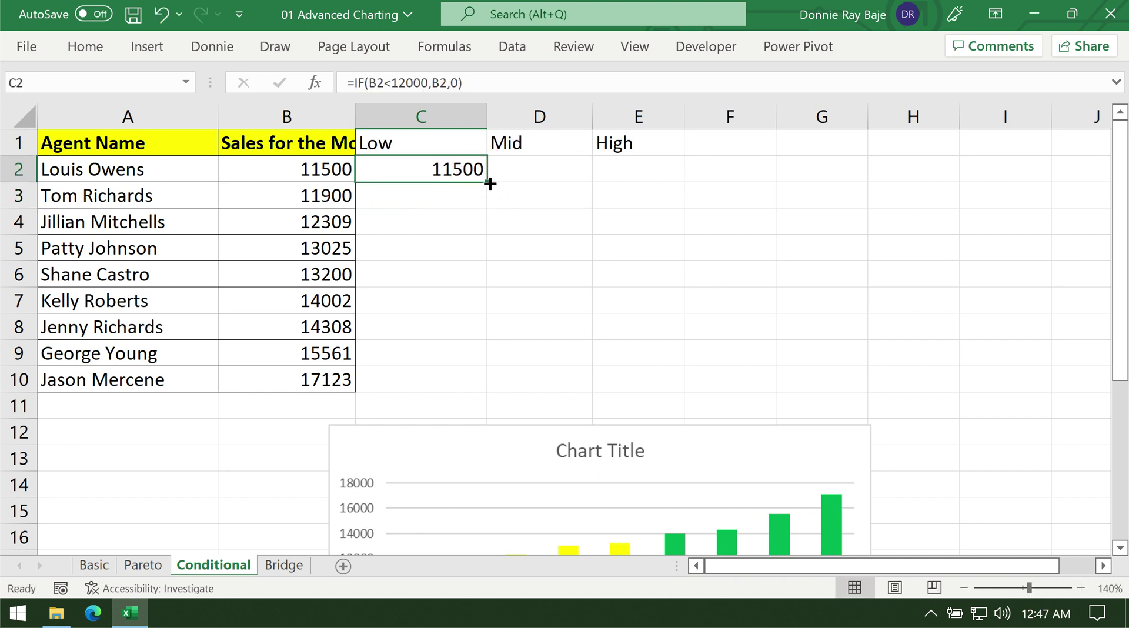
drag(487, 182, 467, 381)
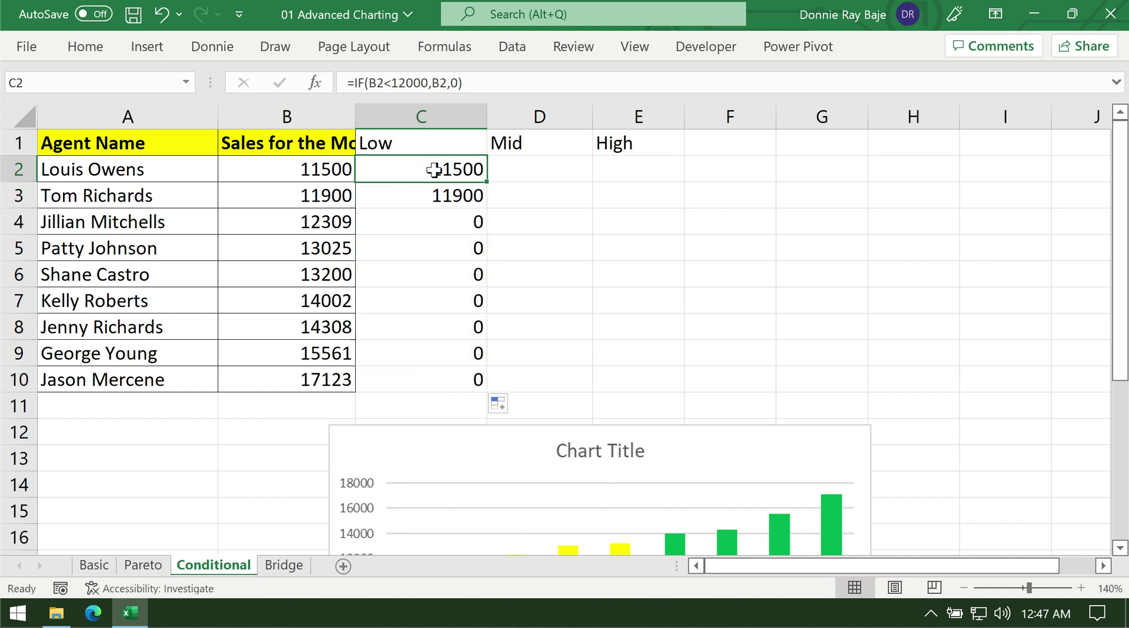
click(438, 191)
click(435, 112)
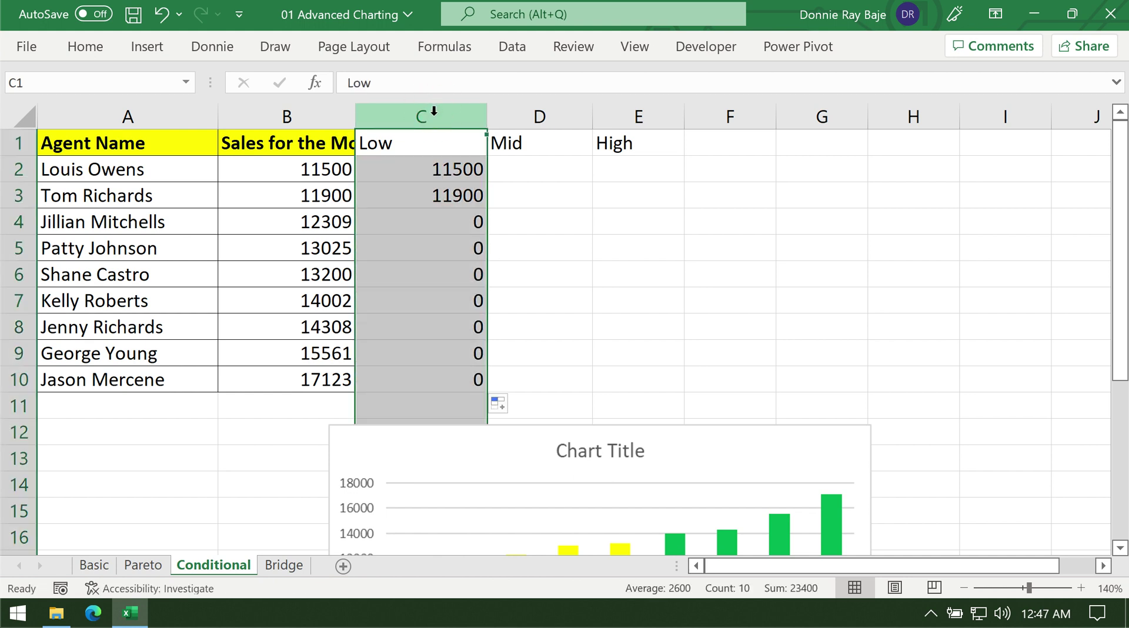
click(429, 228)
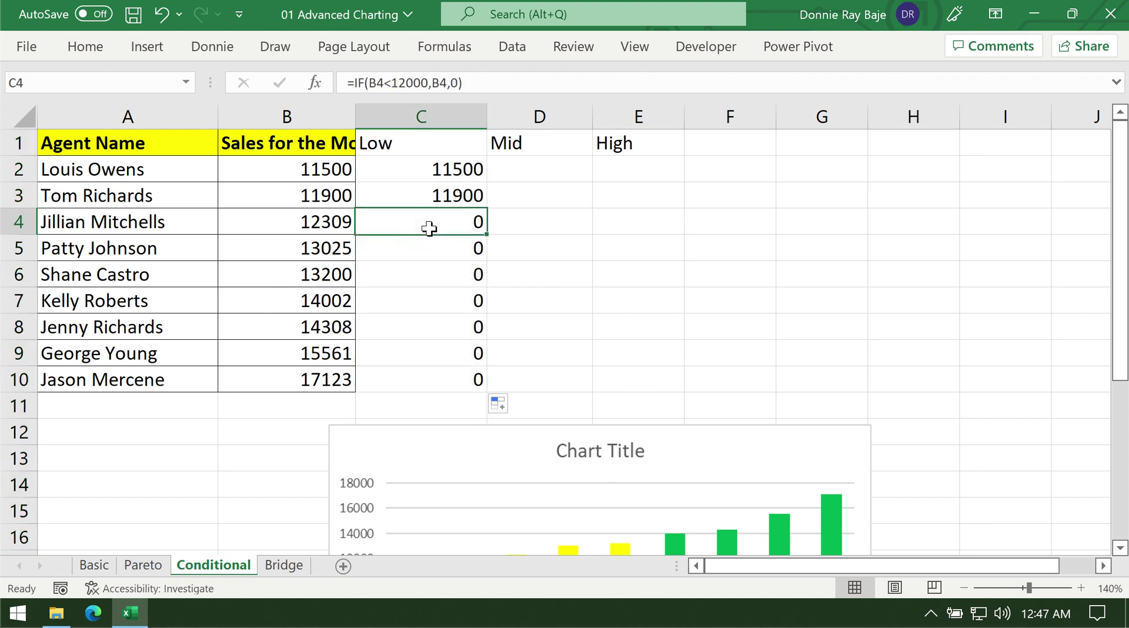
- Enter =IF(B2>14000,B2,0) in cell E2 of the High column
click(652, 176)
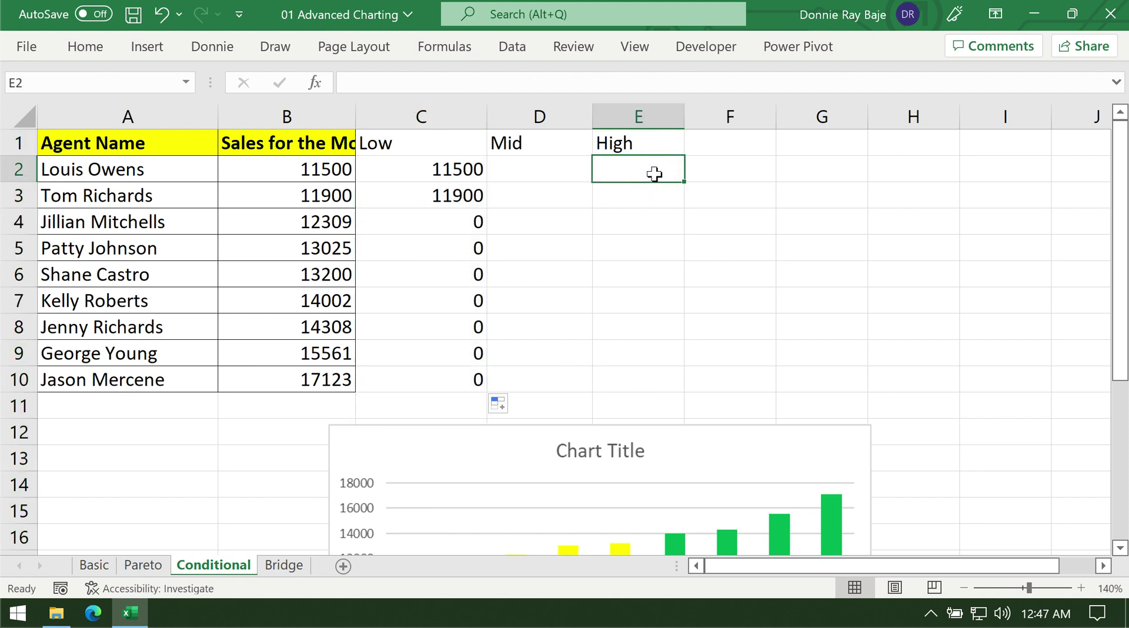
text(=IF()
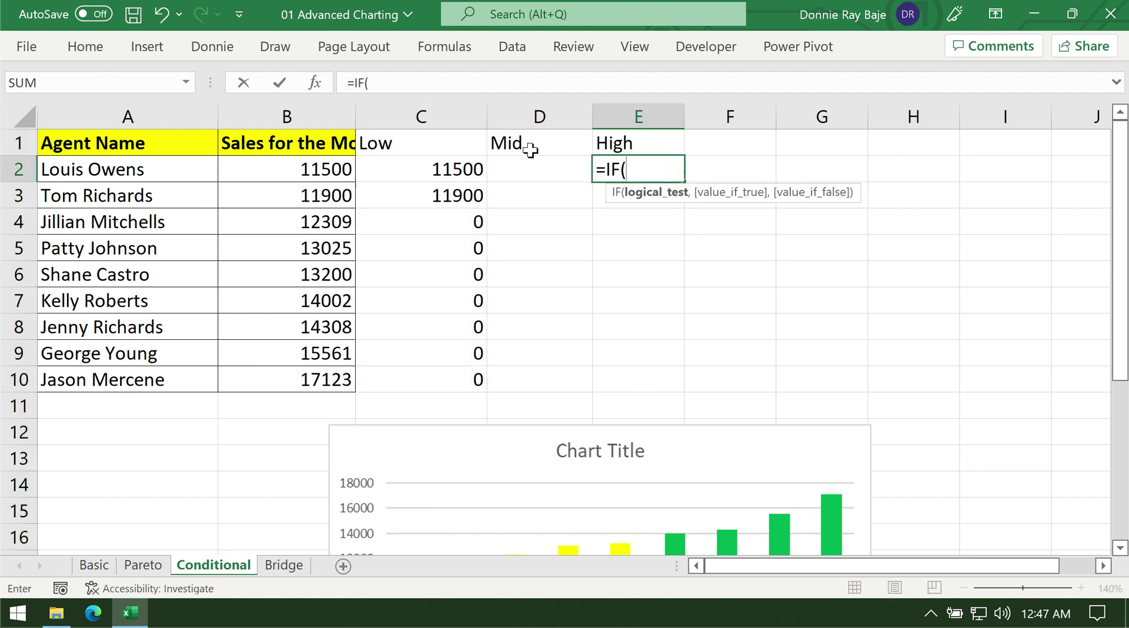
click(311, 171)
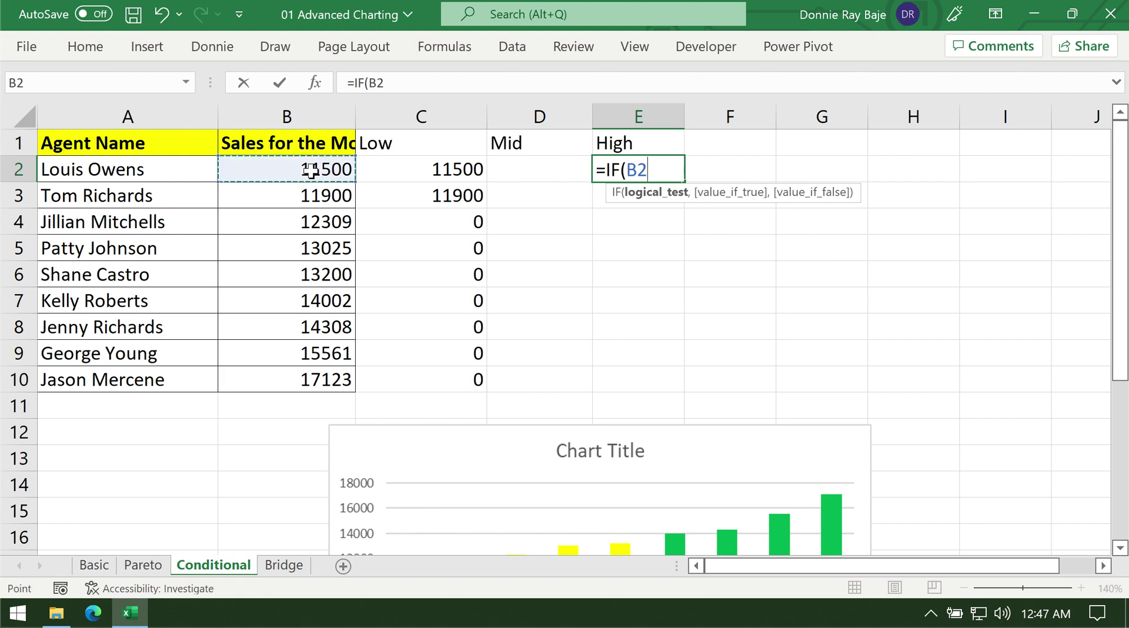
text(>)
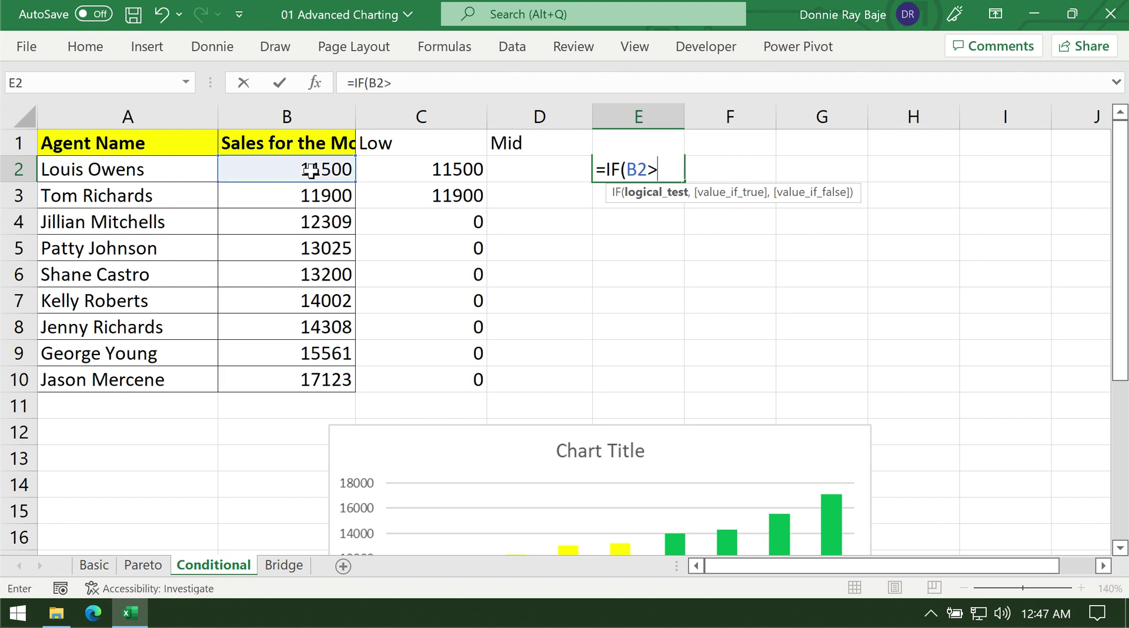
text(14000)
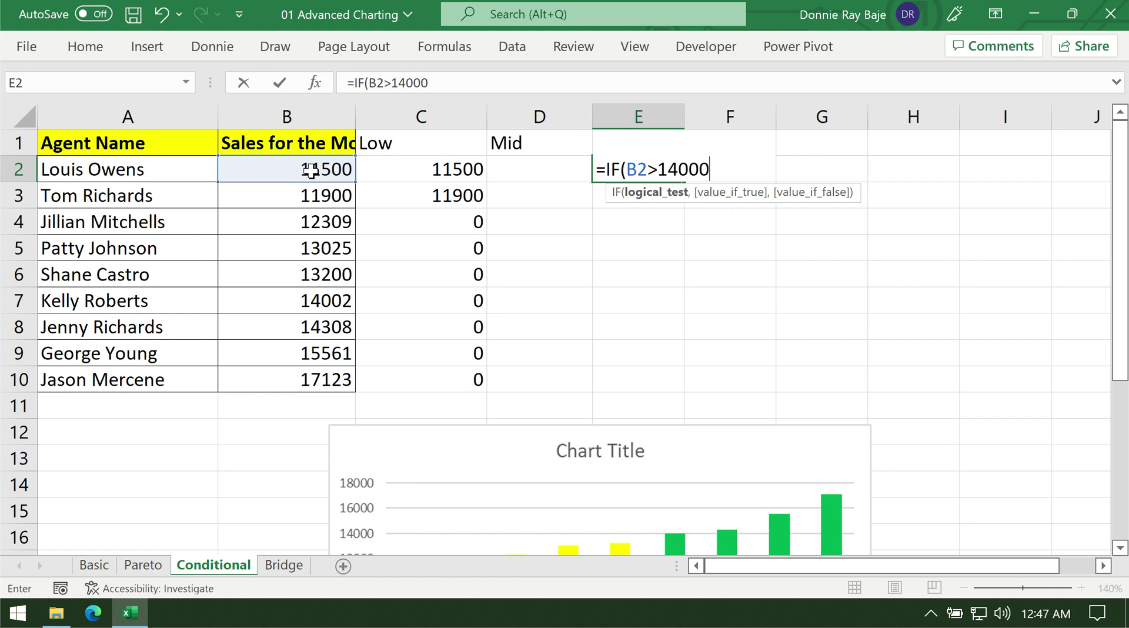
text(,)
click(312, 171)
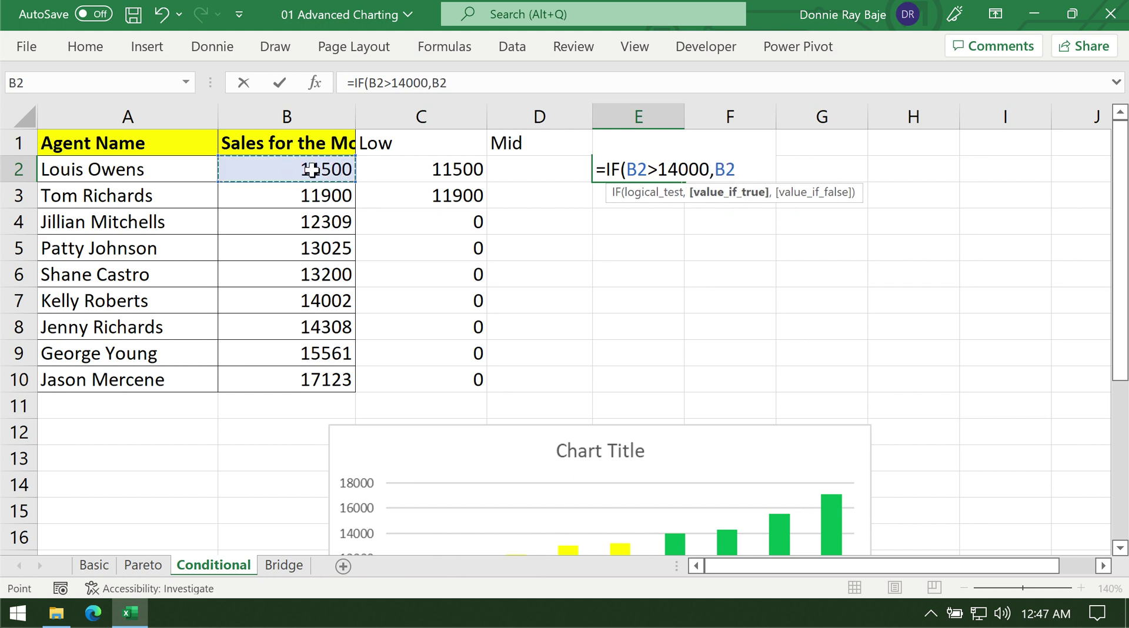
text(,0)
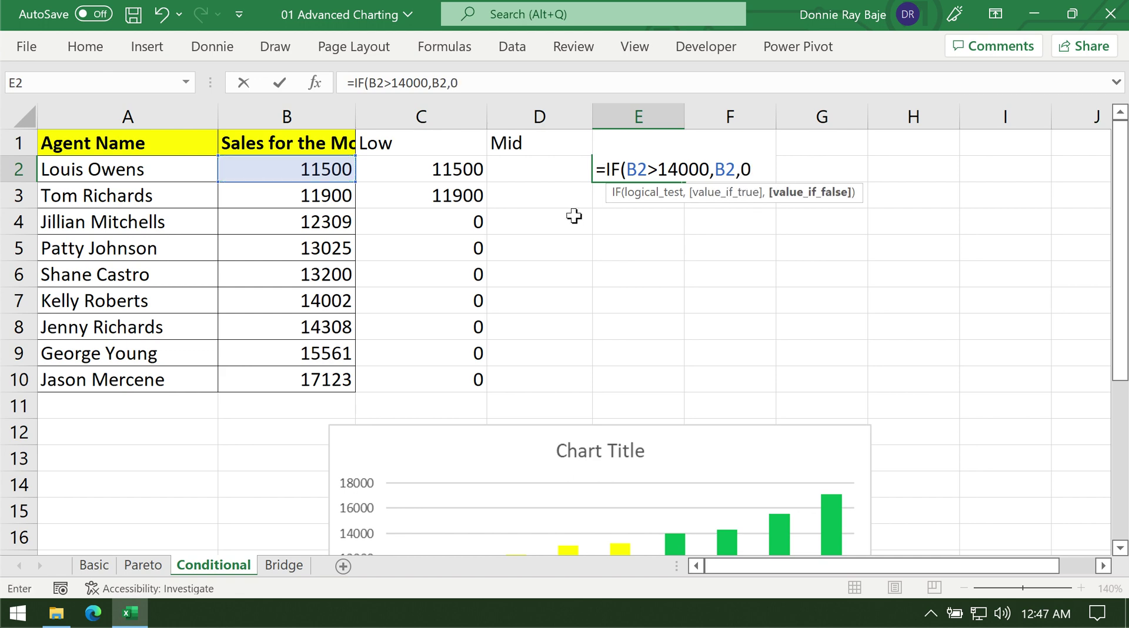
text())
key(Return)
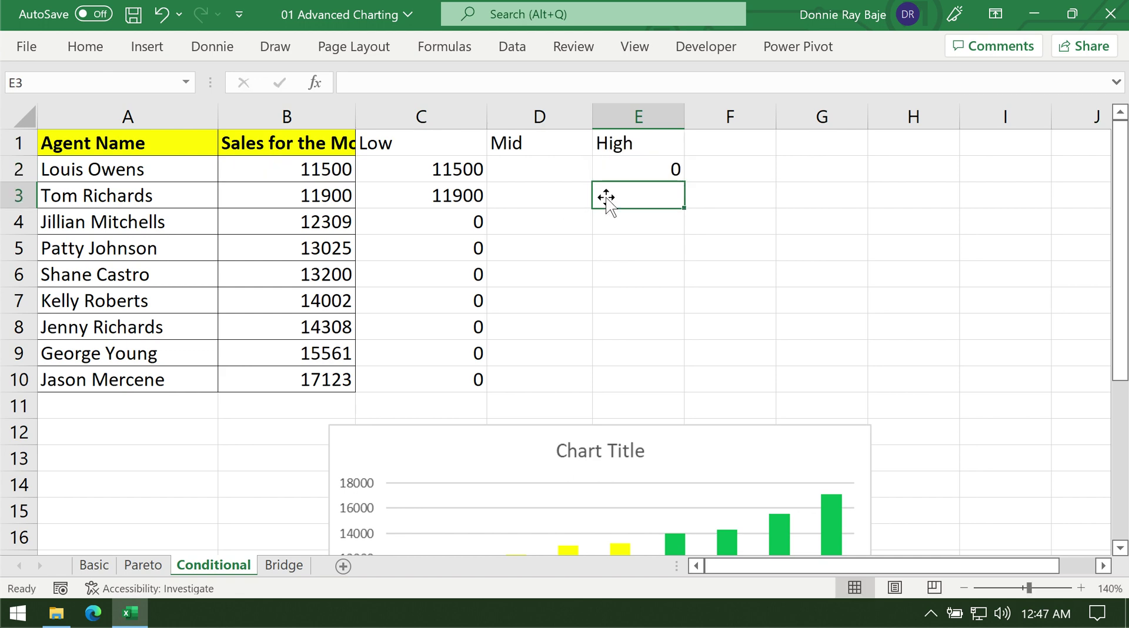
double_click(452, 171)
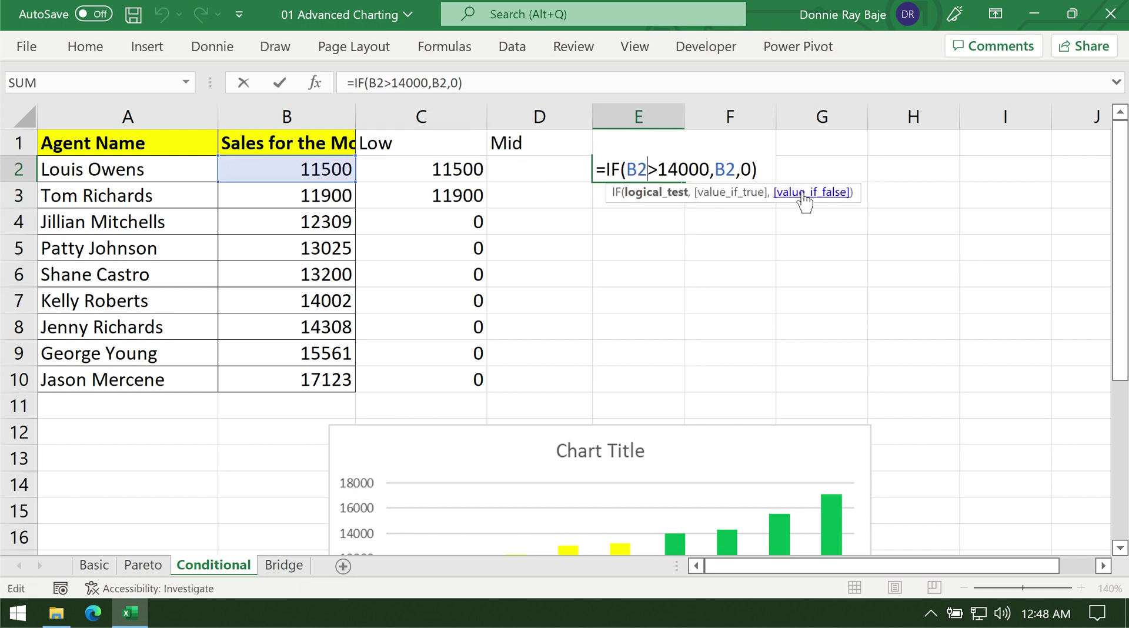
double_click(727, 169)
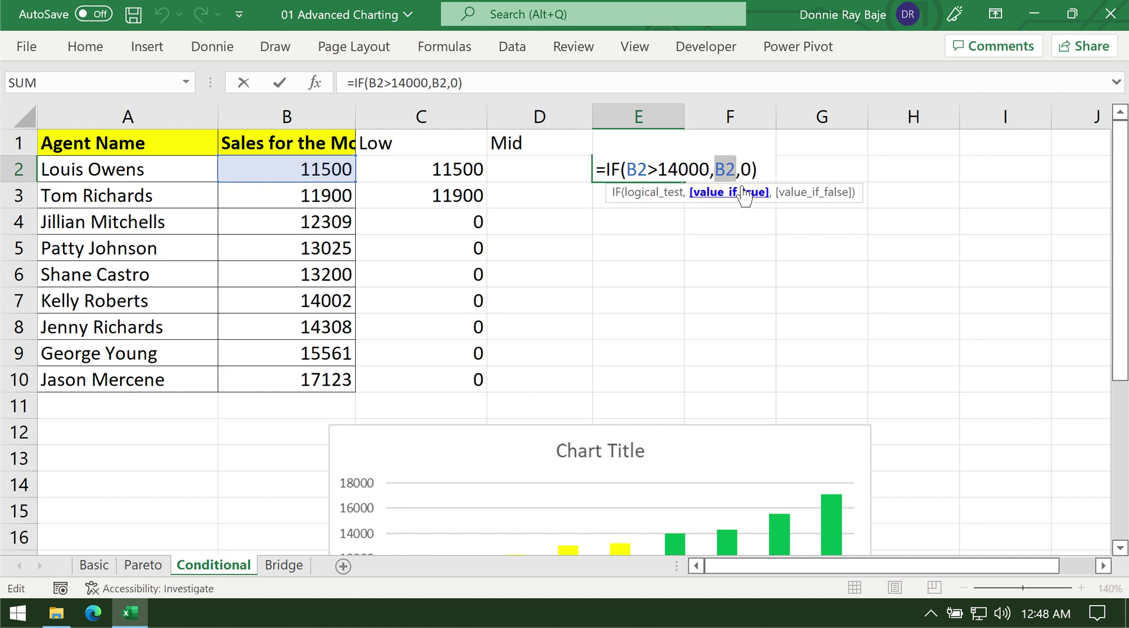
key(Return)
- Copy the High formula down to E10 and widen the Mid column
click(676, 170)
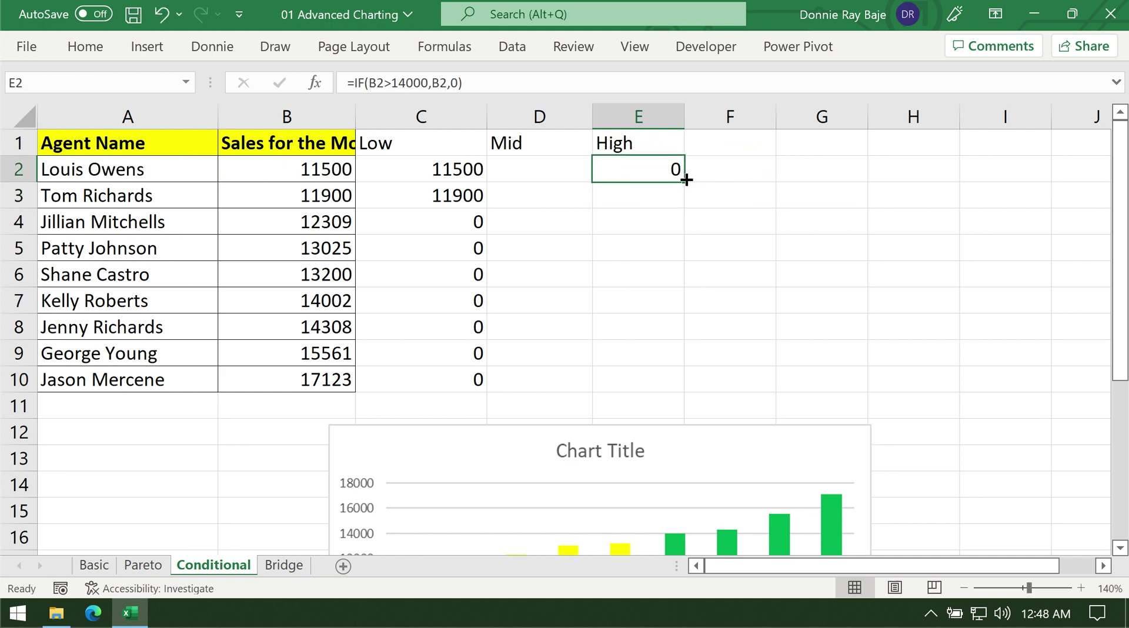
drag(687, 176, 657, 385)
click(551, 174)
drag(593, 116, 668, 116)
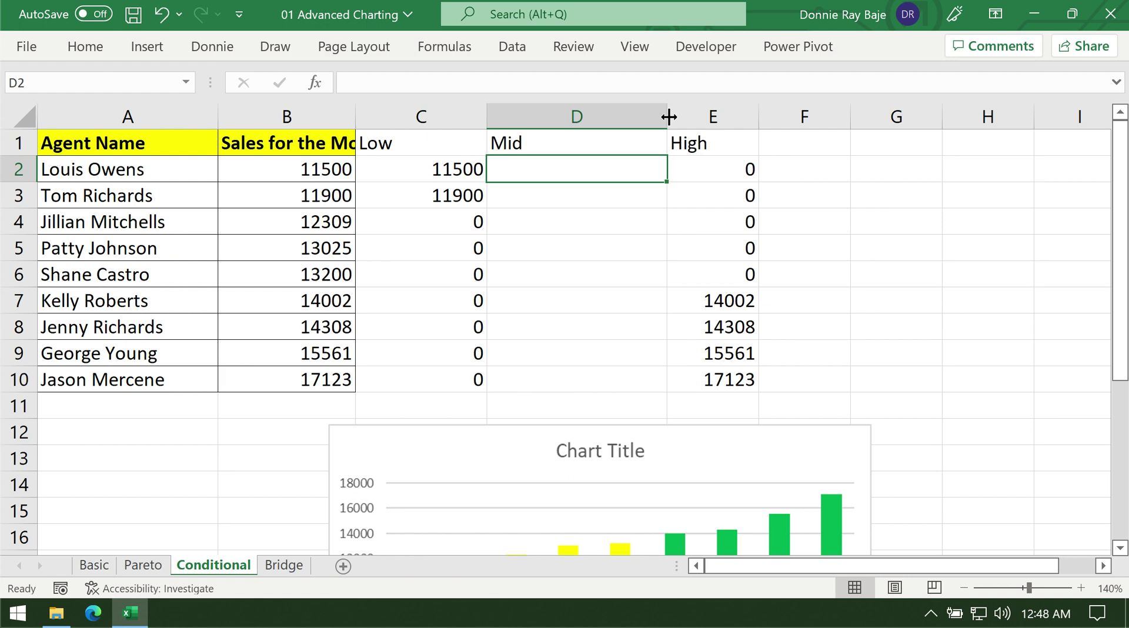
- Type the AND condition B2>=12000, B2<=14000 into D2's IF formula
text(=IF()
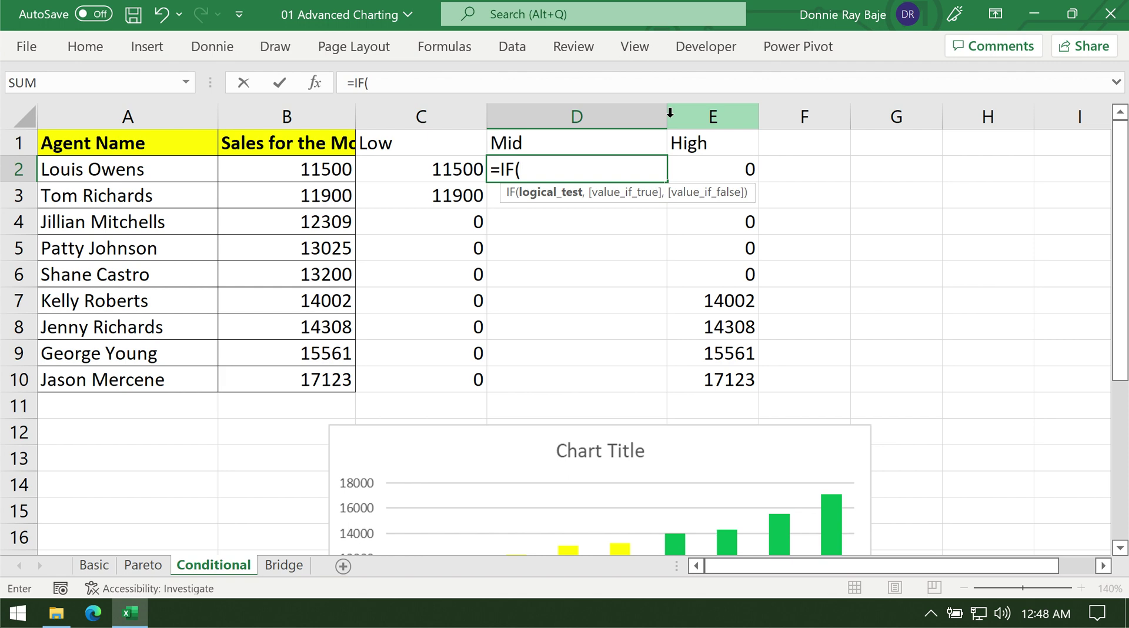
text(AND)
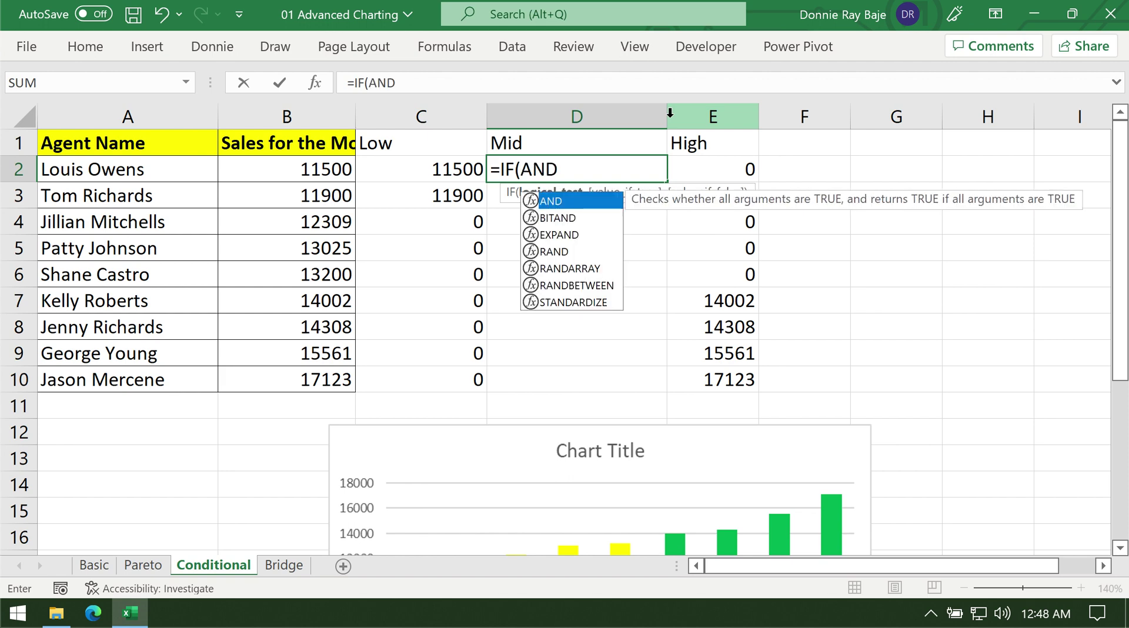
text(())
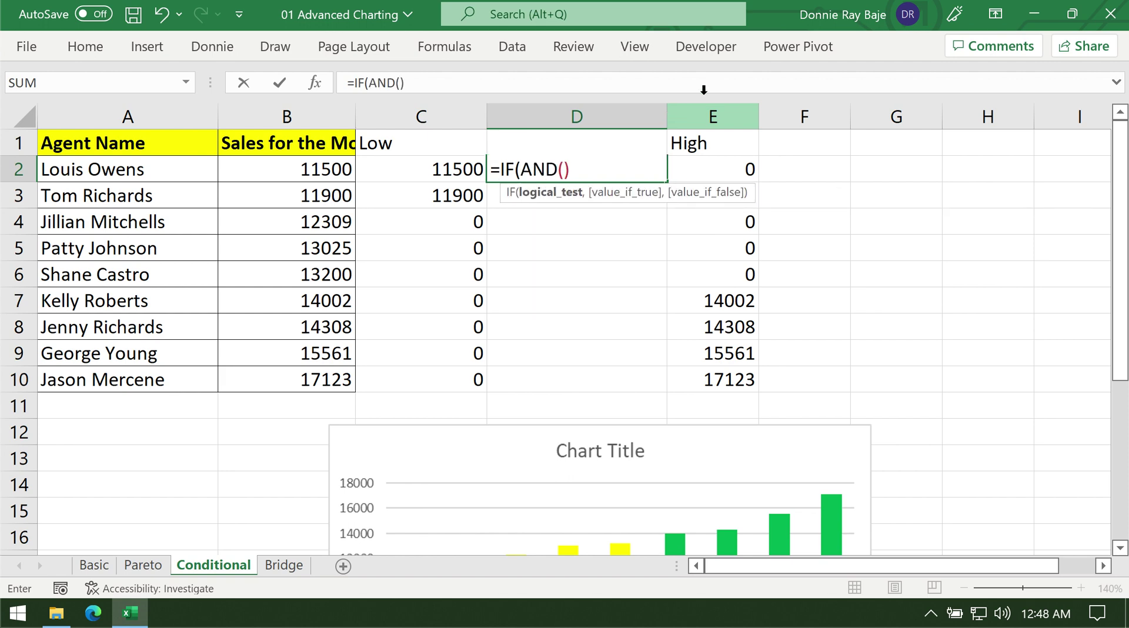
click(565, 170)
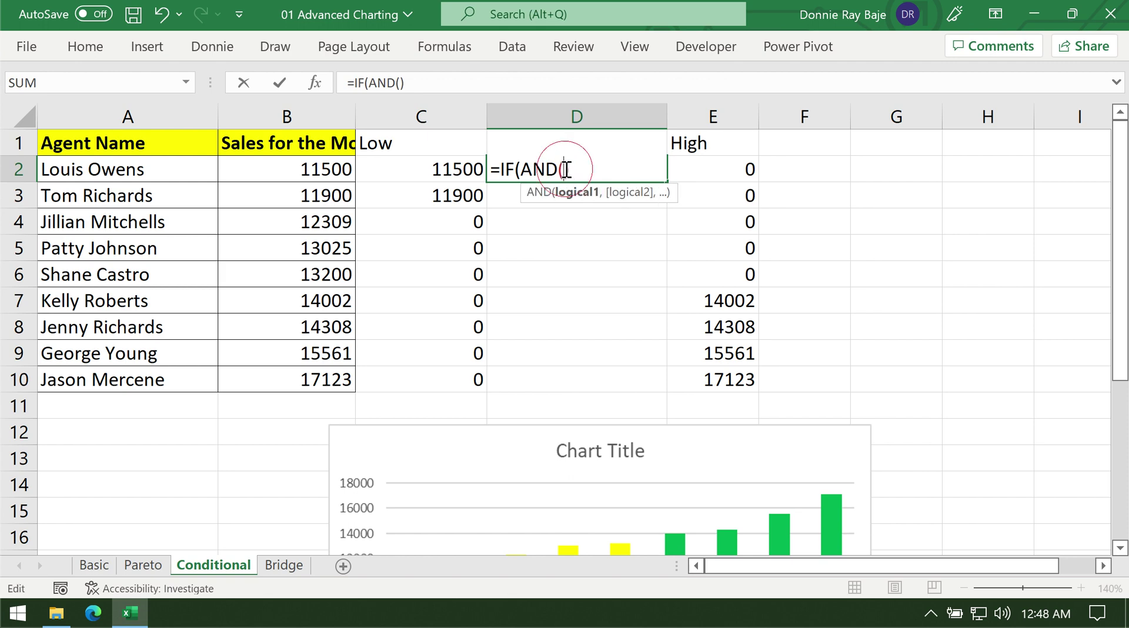
click(316, 172)
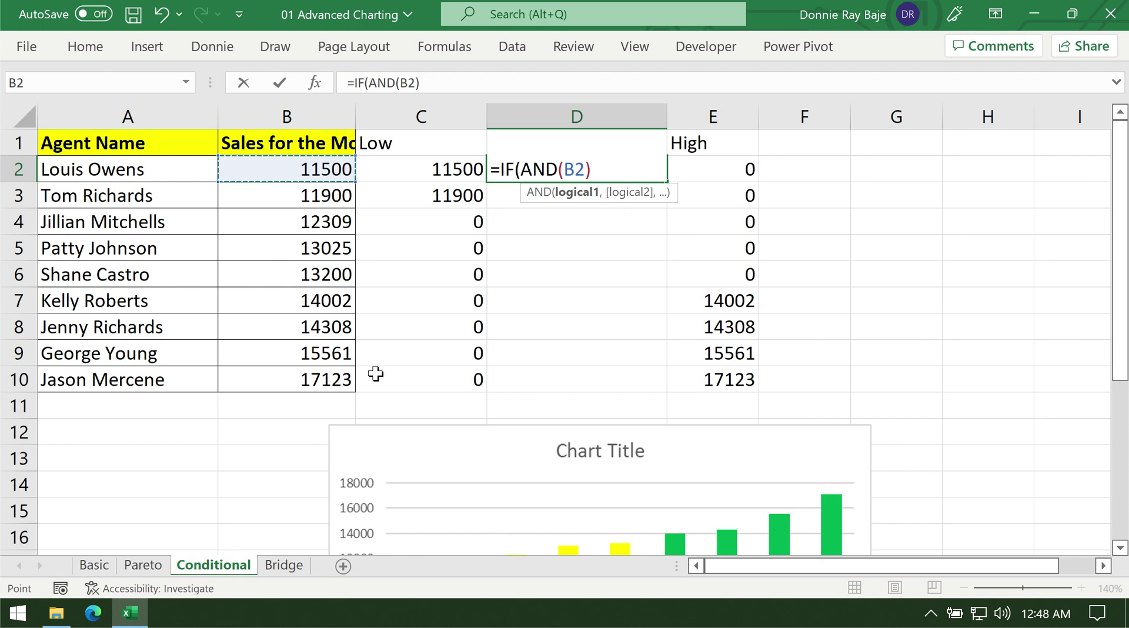
text(>=12000)
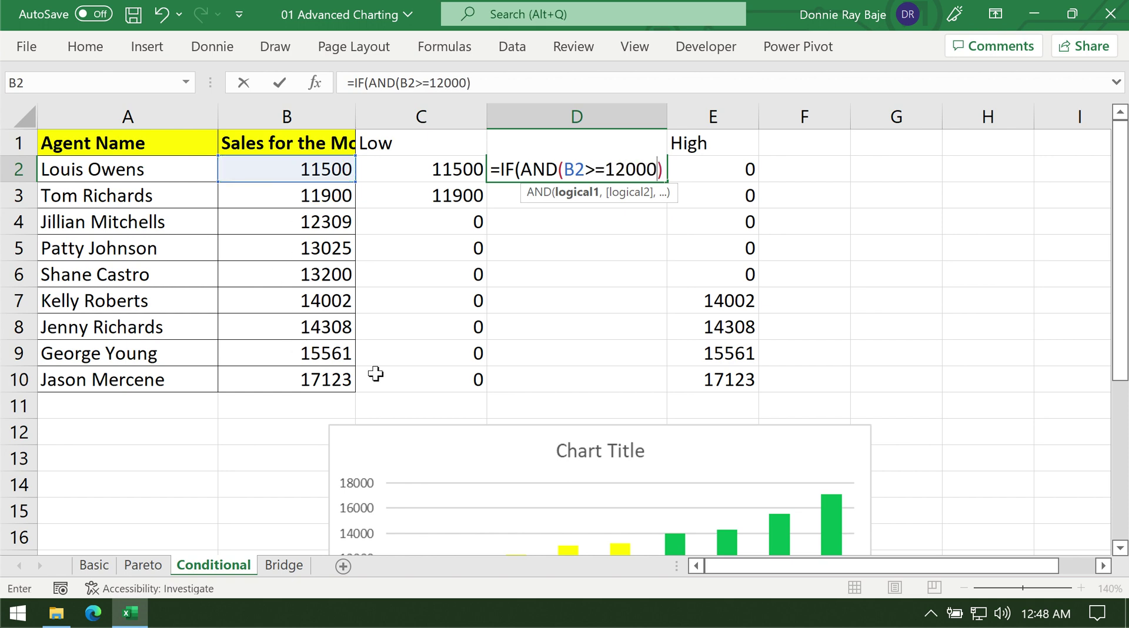
text(,)
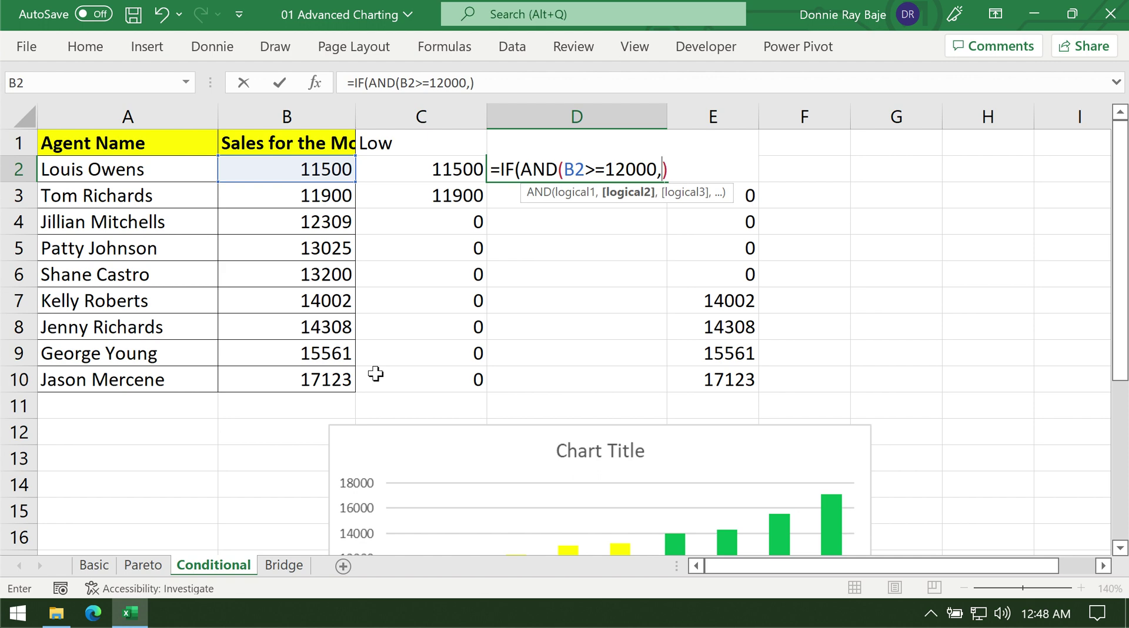
text(B2)
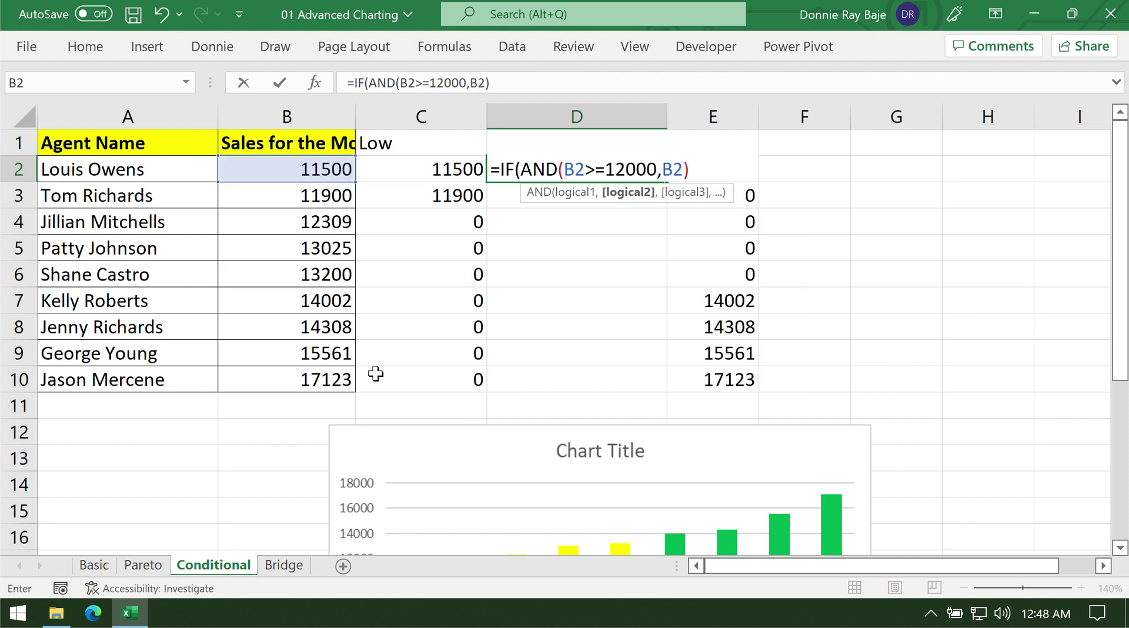
text(<=14000)
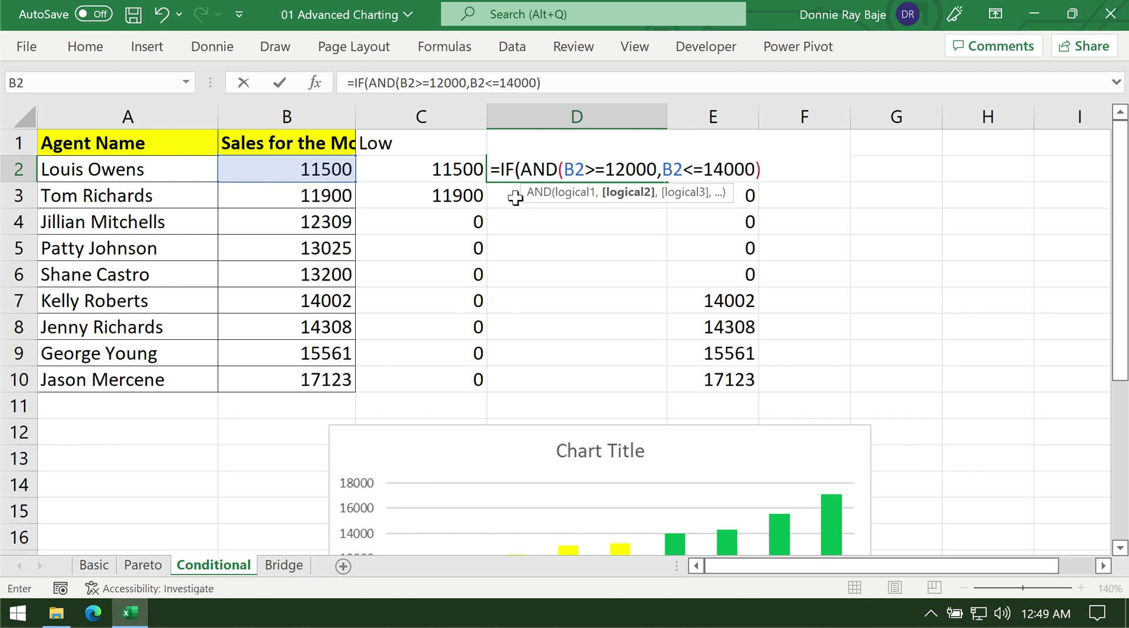
drag(519, 171, 793, 174)
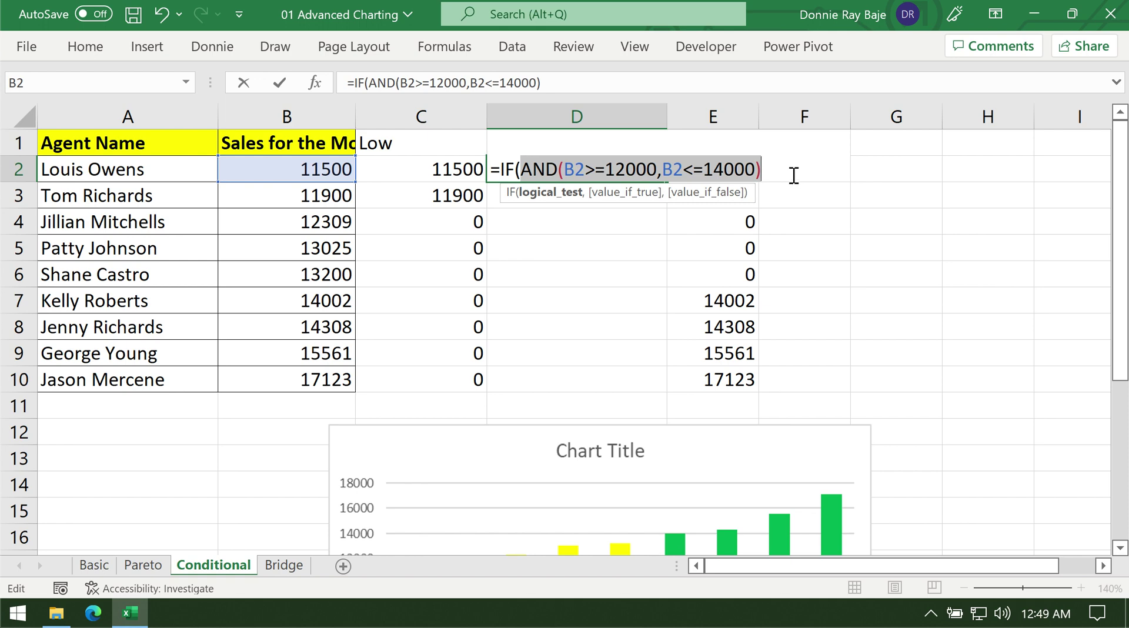
- Finish D2's formula returning B2 when true and 0 otherwise, and enter it
text(,)
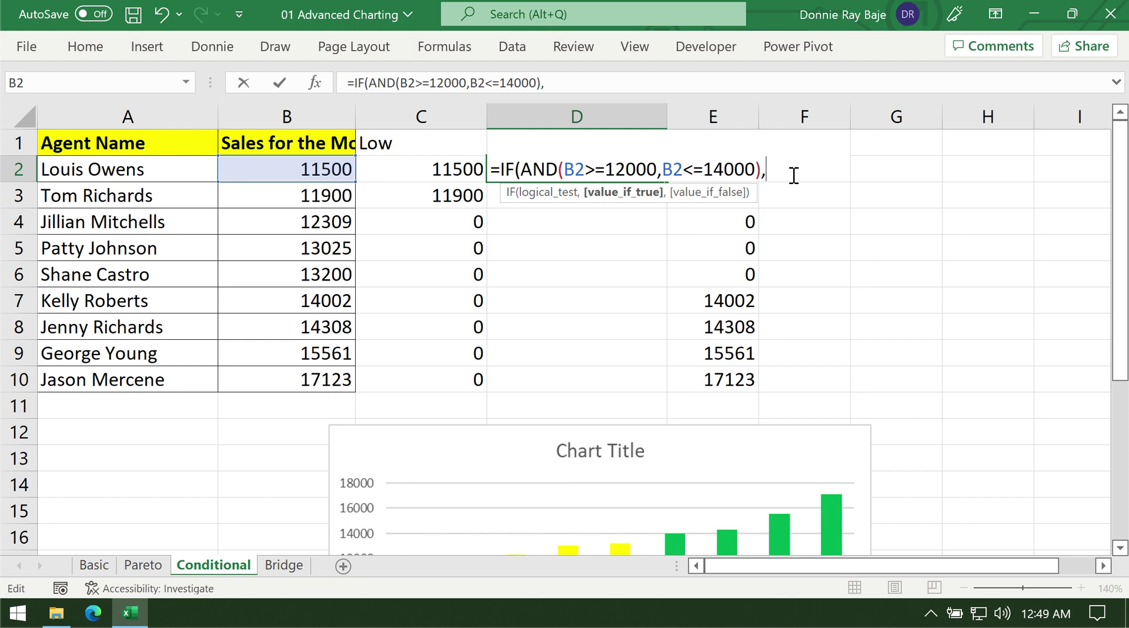
text(B2)
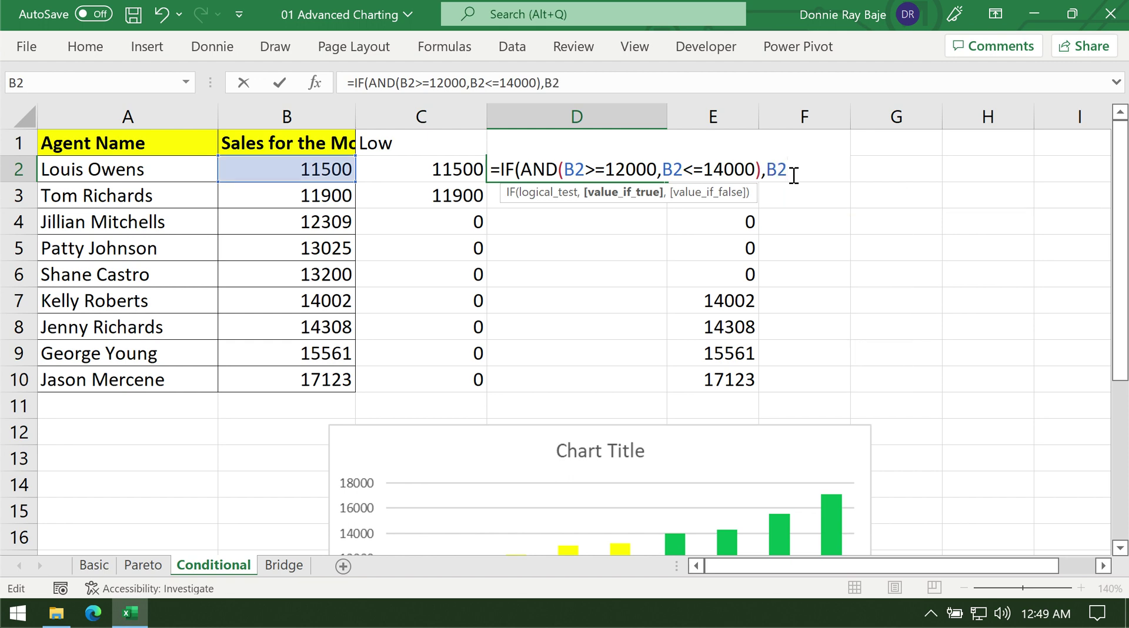
text(,)
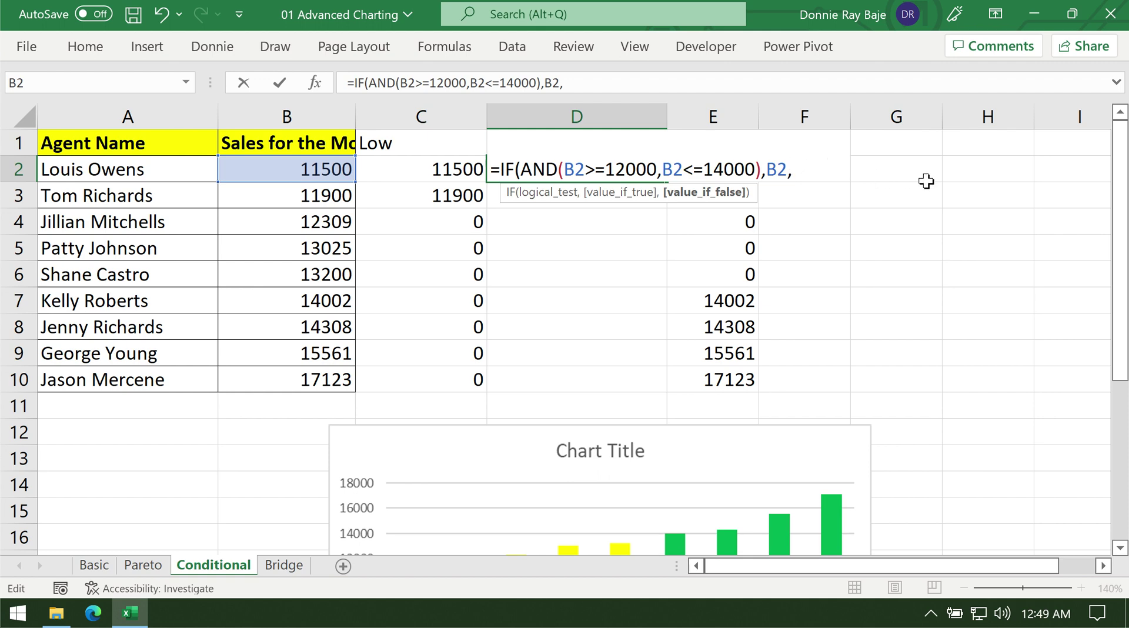
text(0))
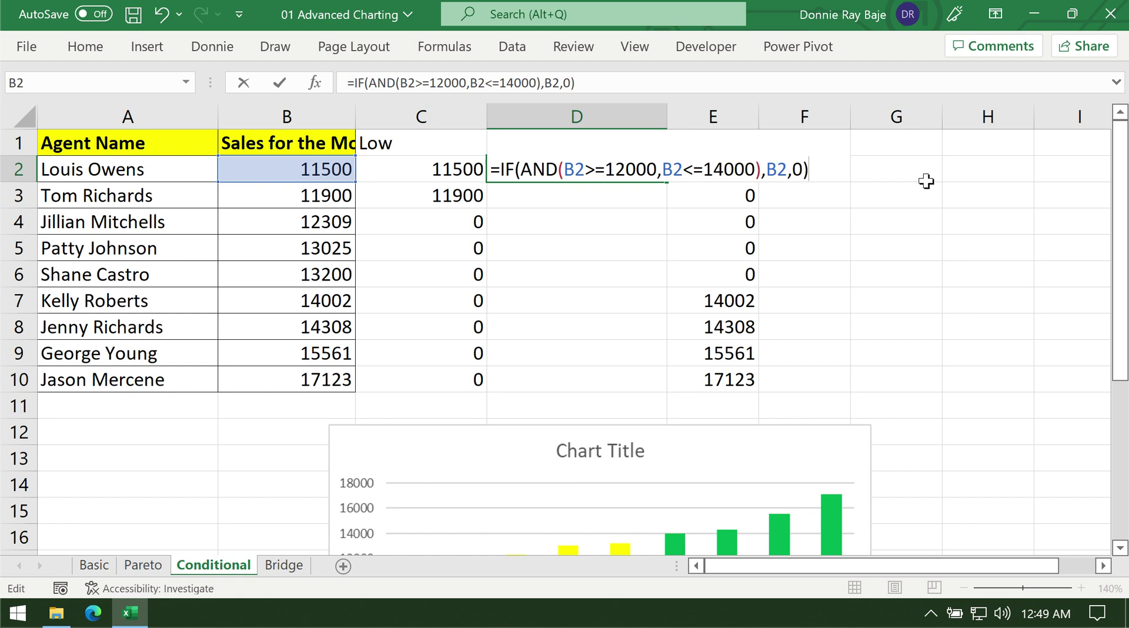
key(BackSpace)
key(BackSpace)
text("")
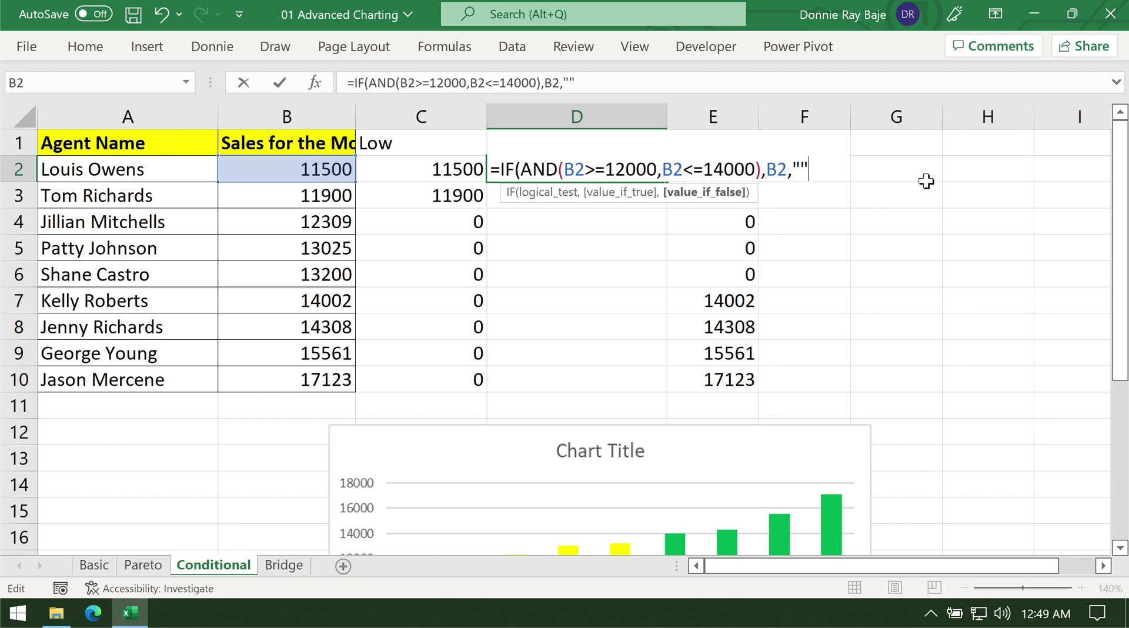
key(BackSpace)
key(BackSpace)
text(0))
key(Return)
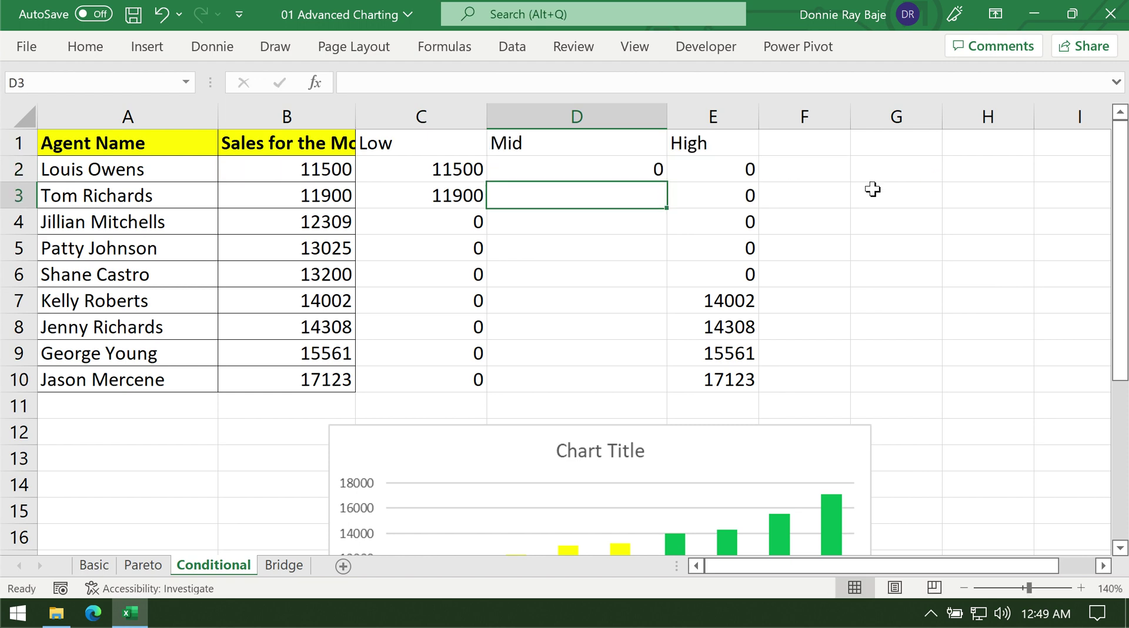
click(651, 163)
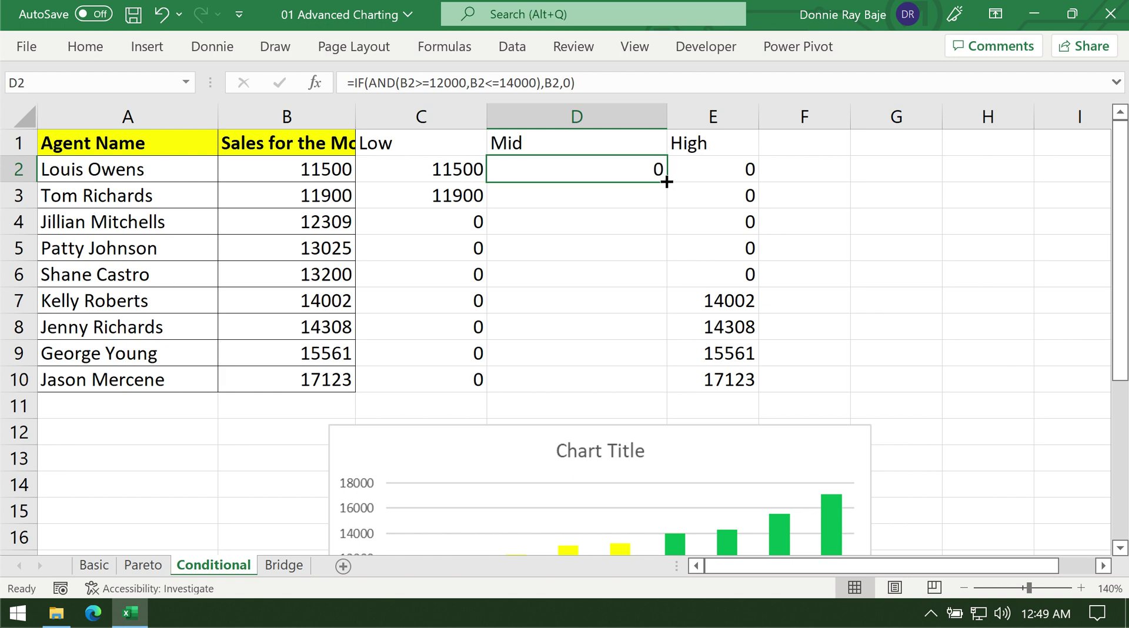
- Fill the Mid formula down to D10, zoom to 100%, and move the chart under the table's left side
double_click(666, 182)
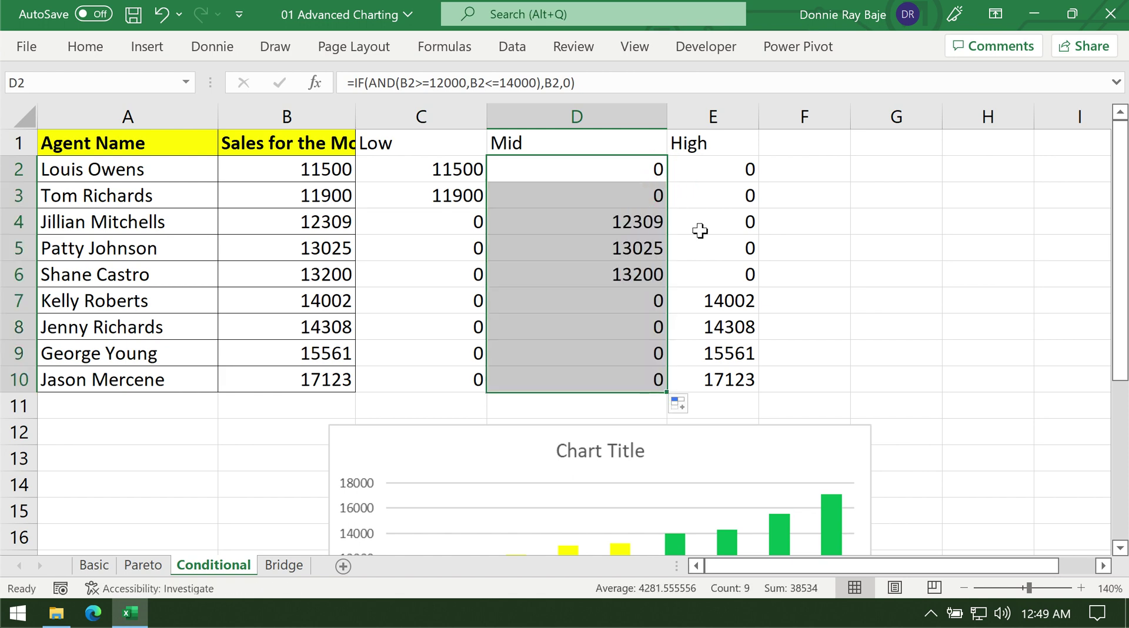
click(966, 588)
click(966, 588)
click(965, 588)
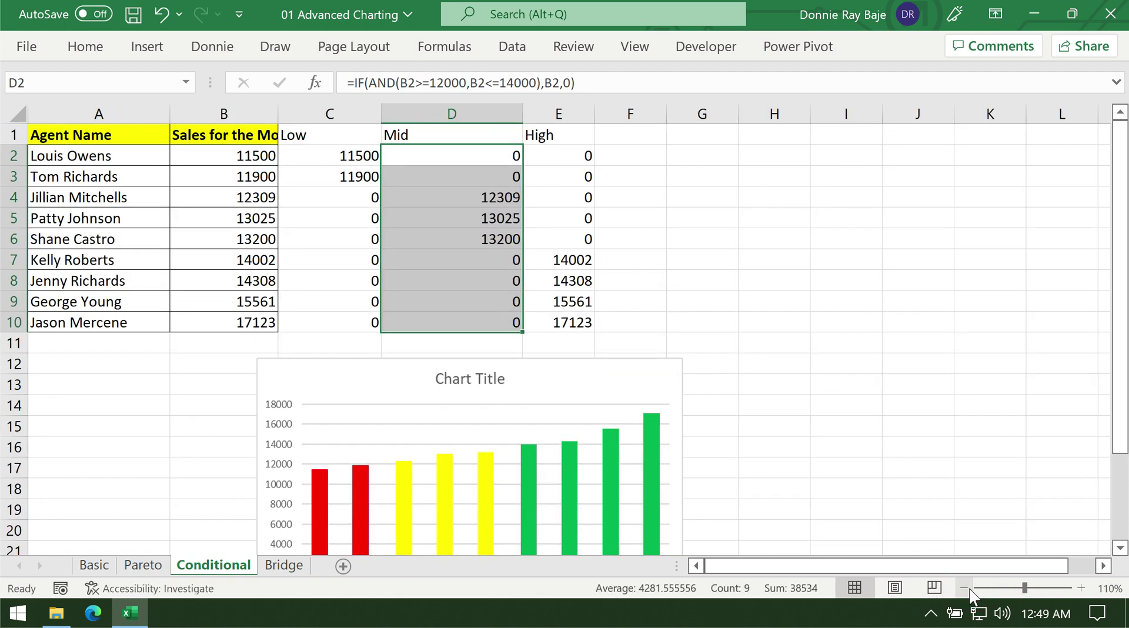
click(966, 589)
drag(607, 353, 304, 378)
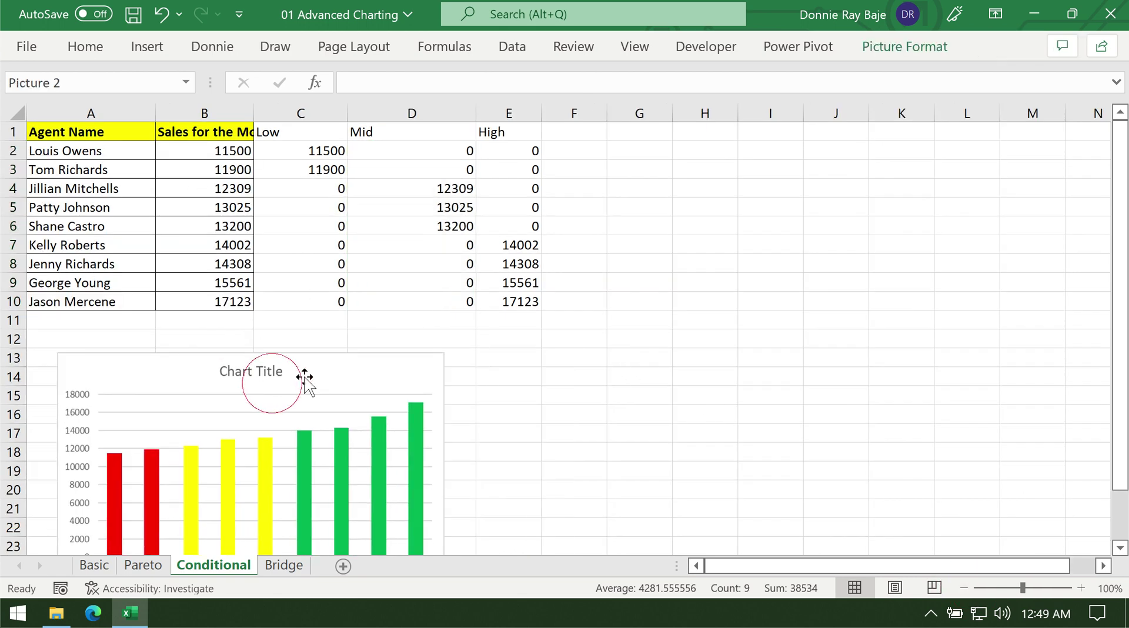
- Widen the High column and review the Sales, Low, Mid and High columns
click(222, 103)
click(402, 109)
click(513, 112)
drag(541, 112, 569, 111)
click(440, 177)
click(303, 113)
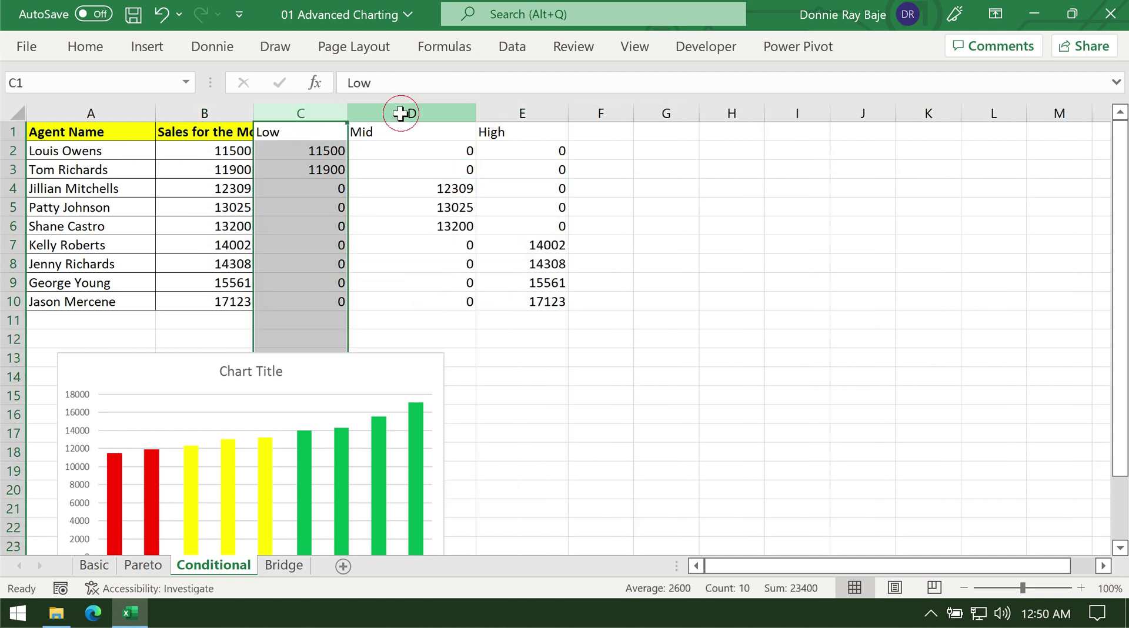
click(409, 110)
click(503, 111)
- Select the agent names A1:A10 together with the Low, Mid and High range C1:E10
click(288, 194)
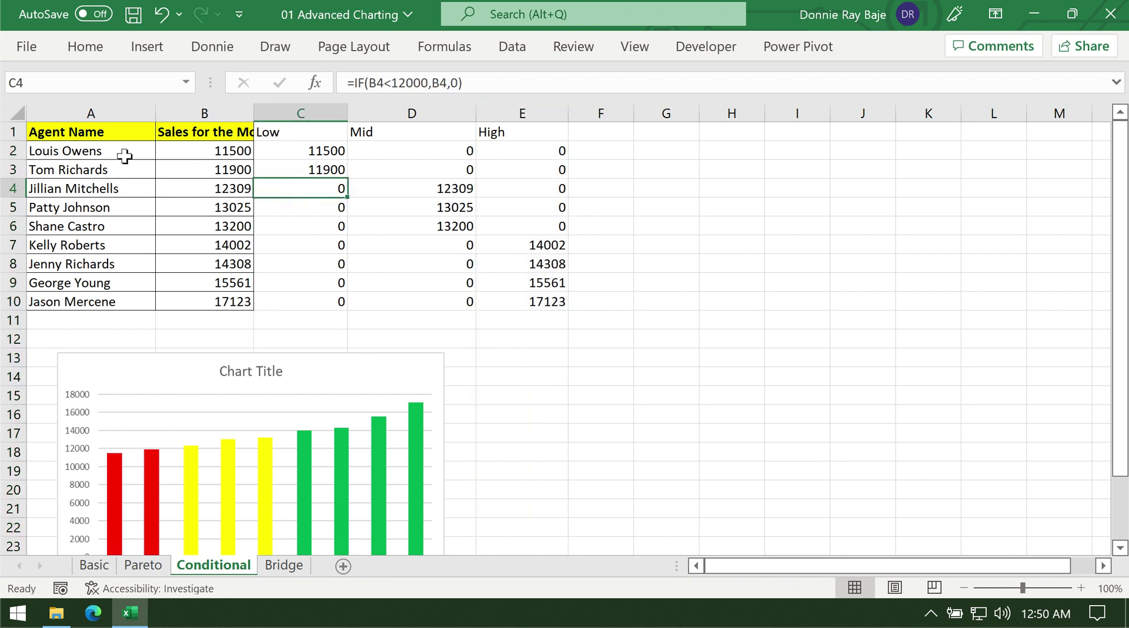
click(125, 132)
drag(124, 131, 100, 300)
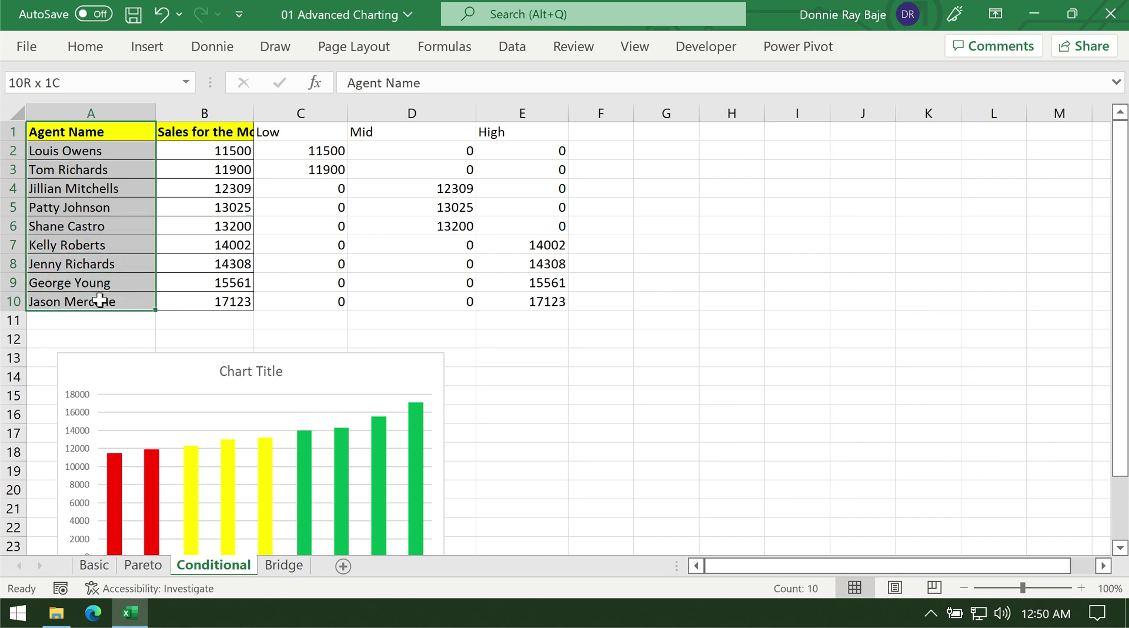
drag(100, 300, 100, 300)
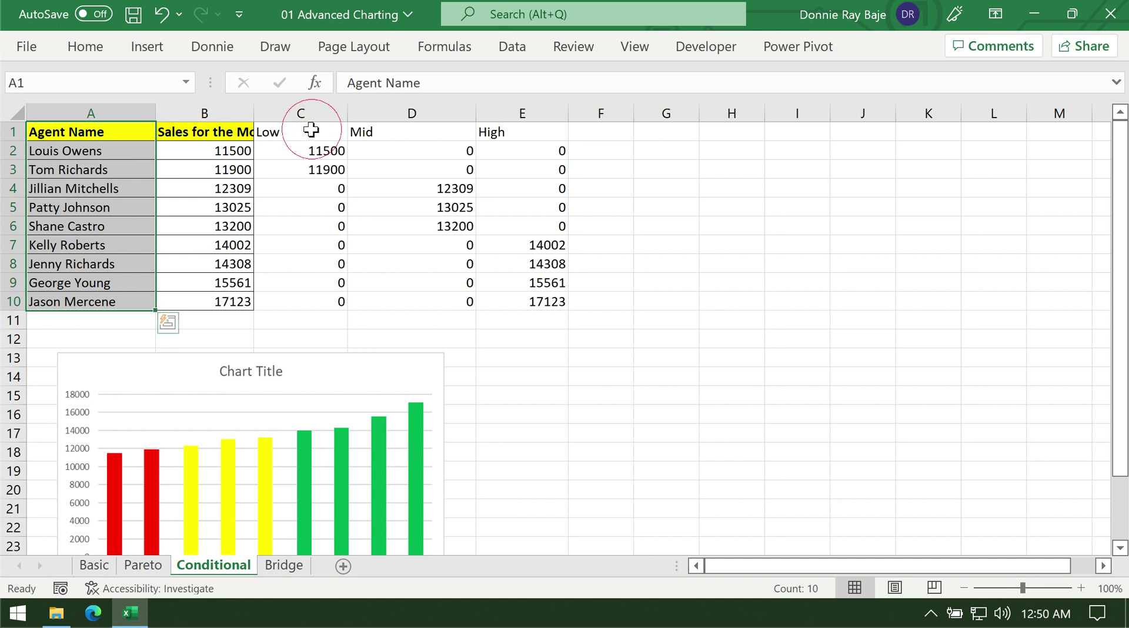
ctrl+click(311, 131)
drag(311, 130, 509, 295)
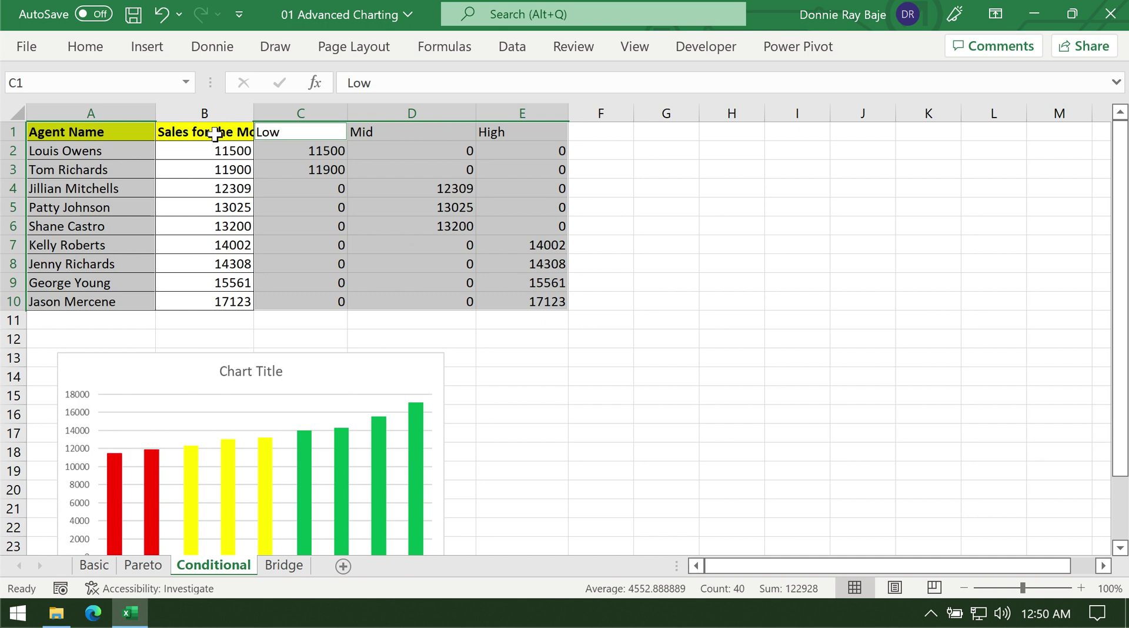
- Insert a clustered column chart of the selection and move it right of the table
click(166, 49)
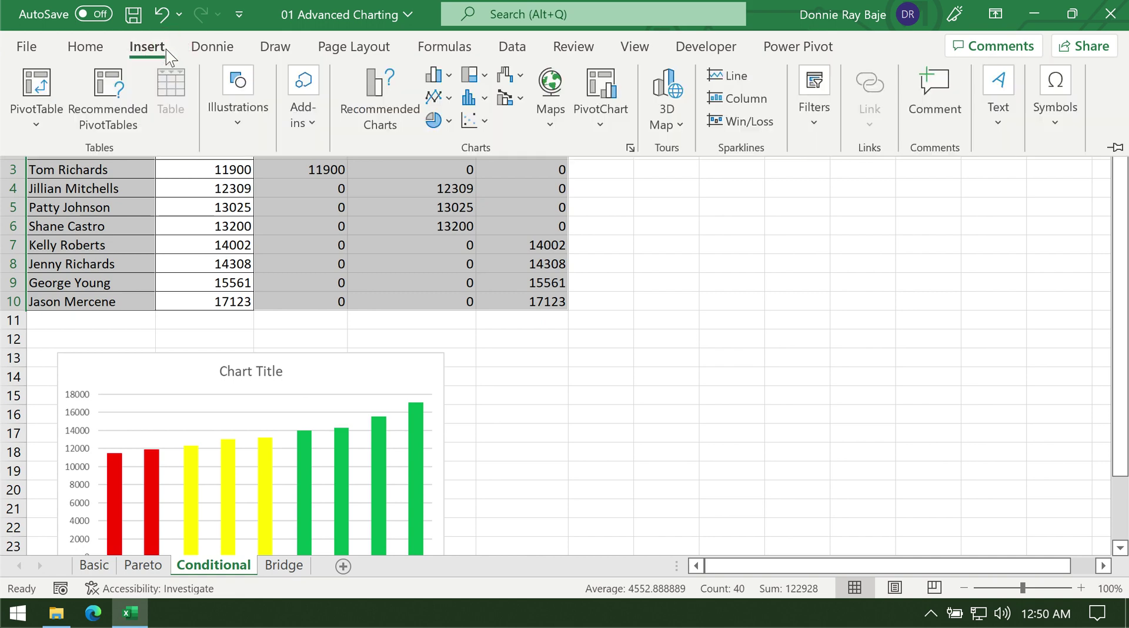
click(442, 82)
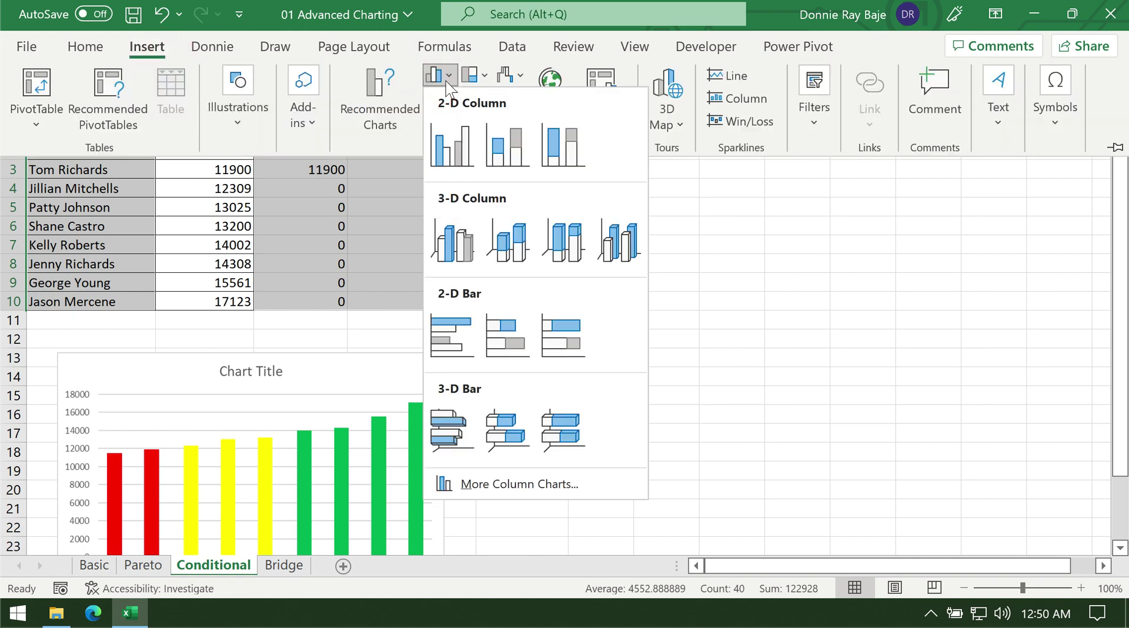
click(448, 146)
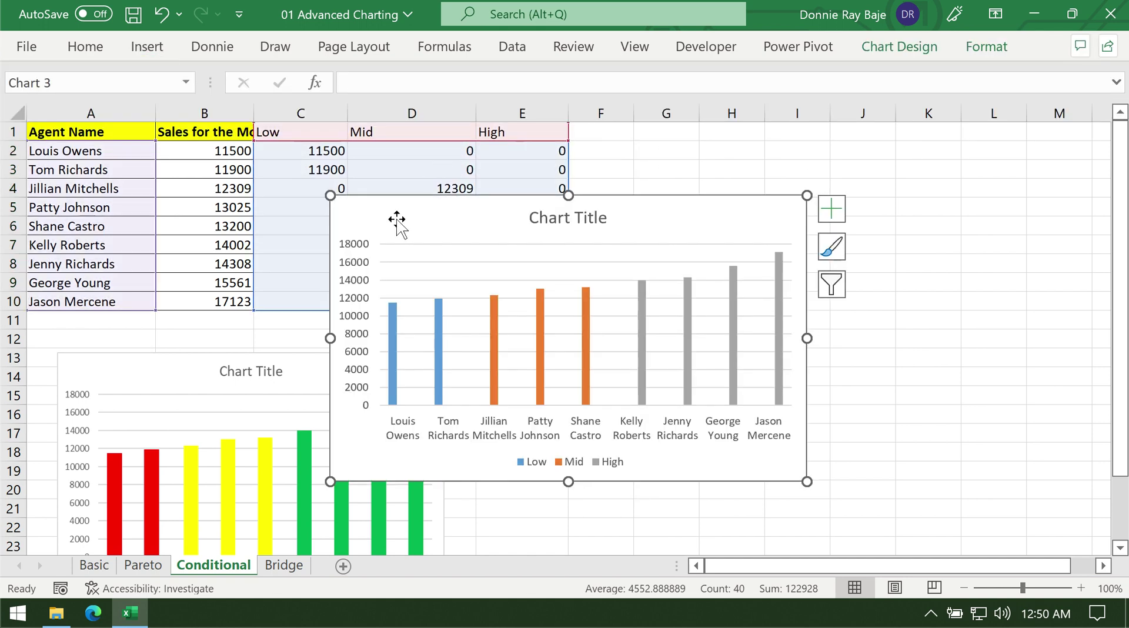
drag(401, 219, 535, 211)
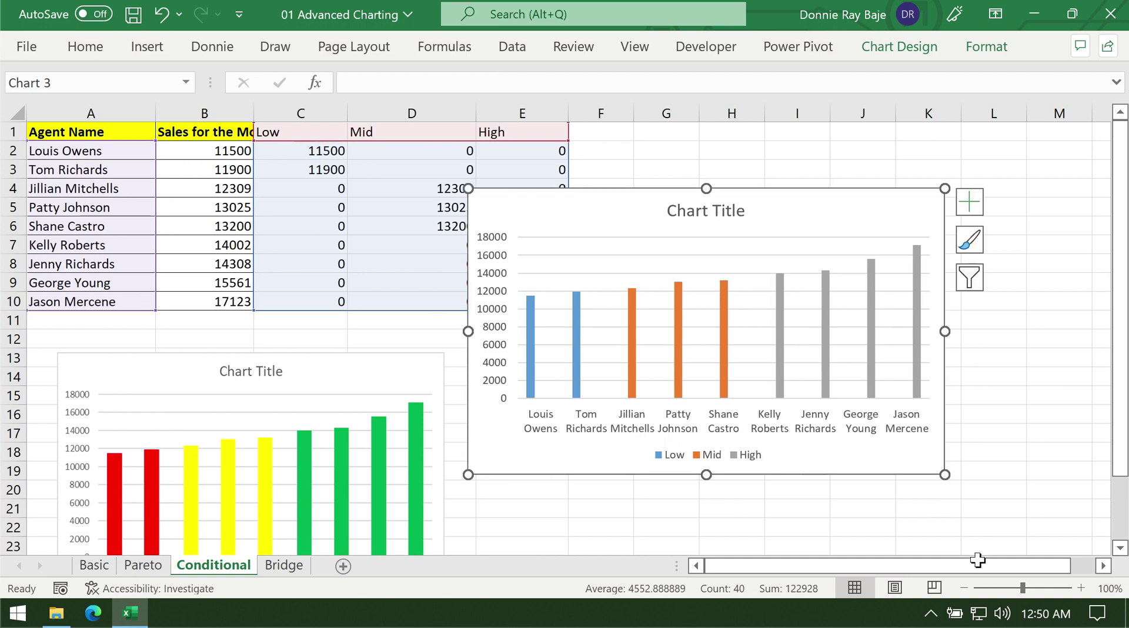
- Zoom the sheet in to 120% and reposition the original coloured chart picture
click(1081, 587)
click(1081, 587)
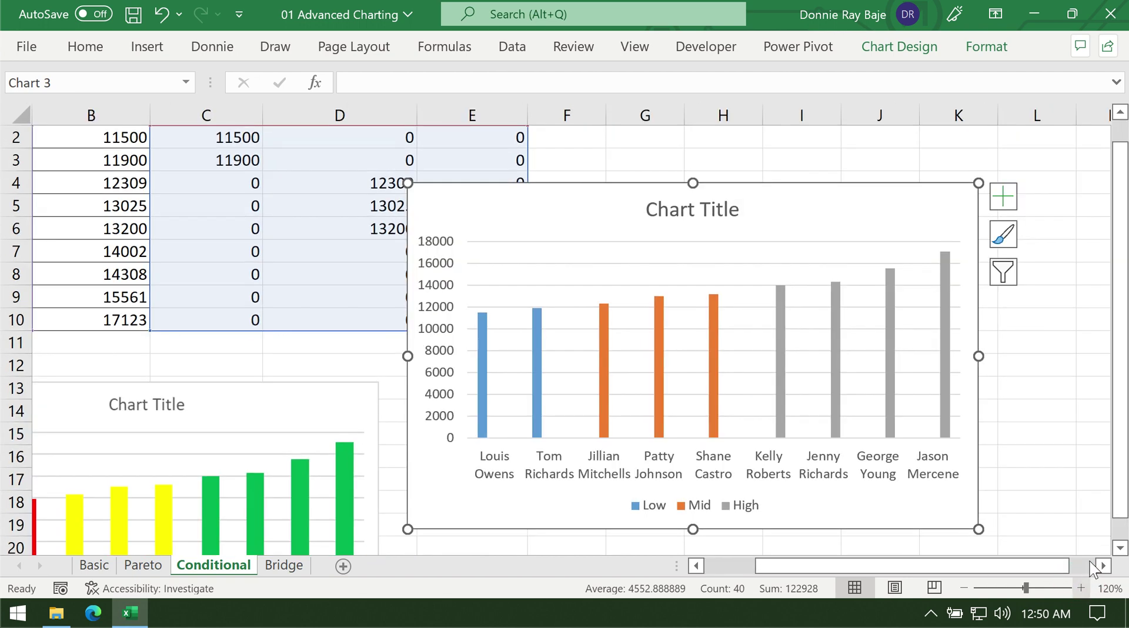
click(1119, 548)
click(1119, 547)
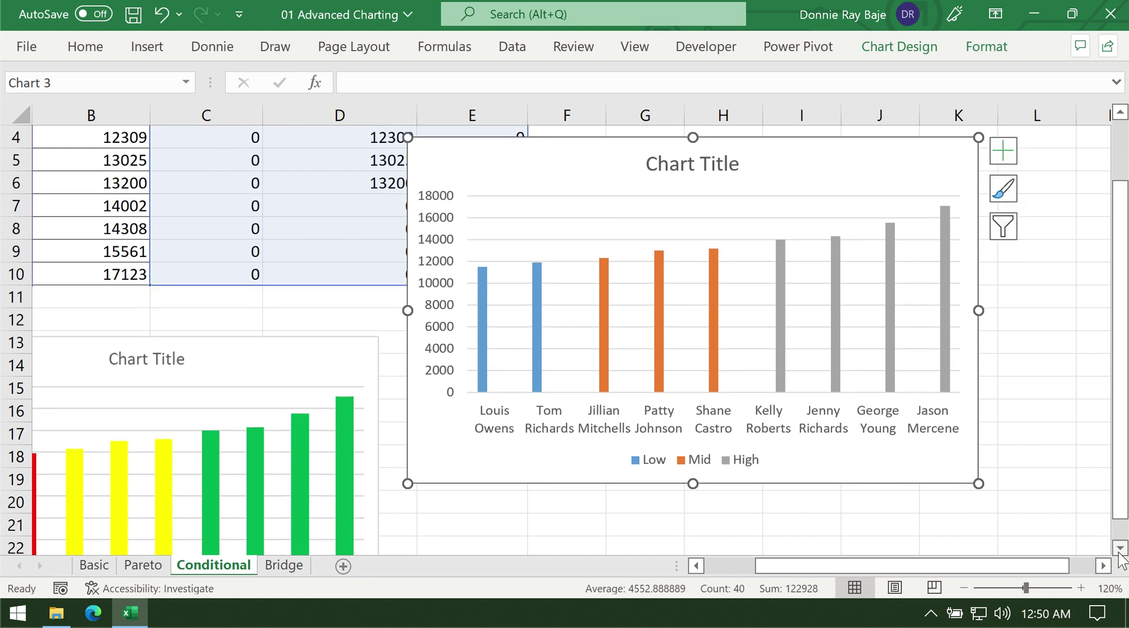
click(1119, 547)
click(1119, 547)
drag(280, 307, 295, 282)
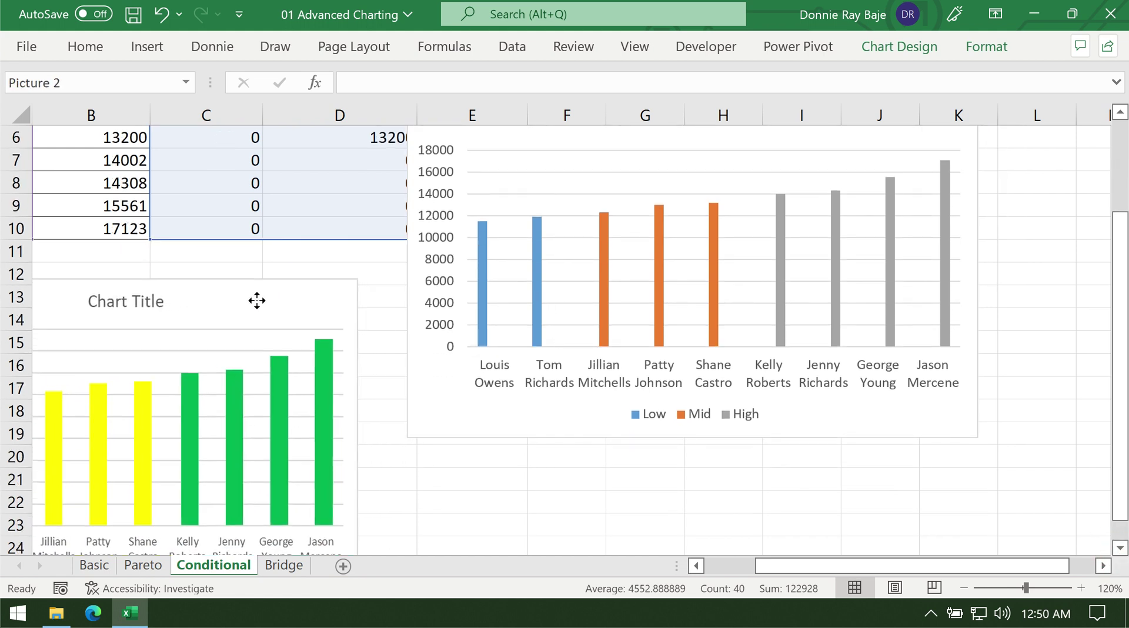
drag(257, 302, 255, 310)
- Fill the new chart's Low series bars with red
click(479, 241)
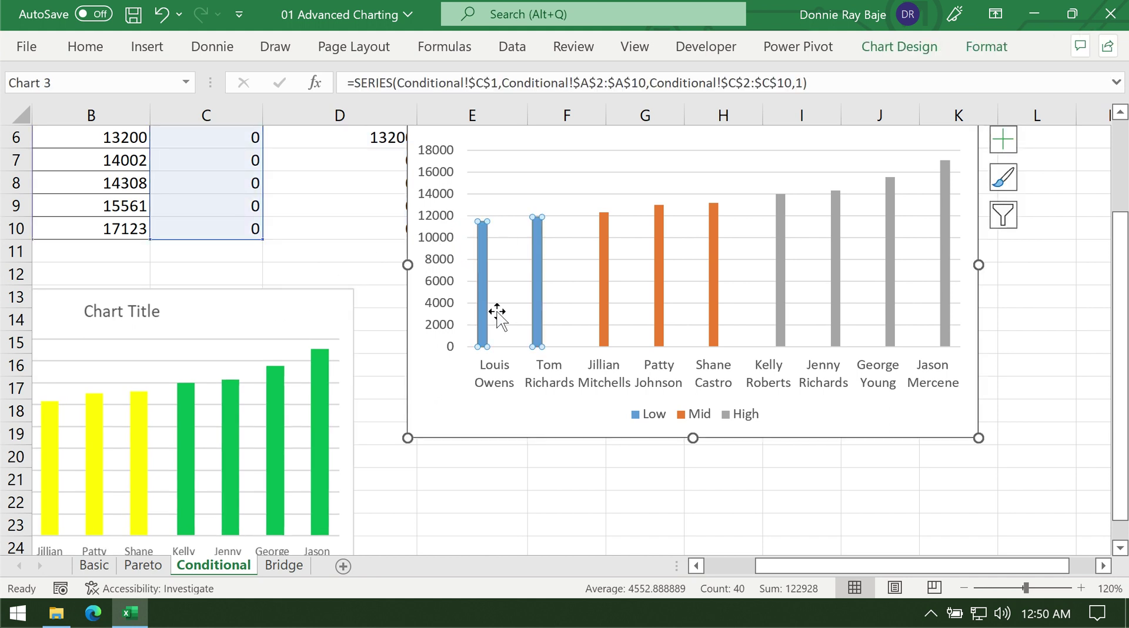
scroll(497, 312, up, 1)
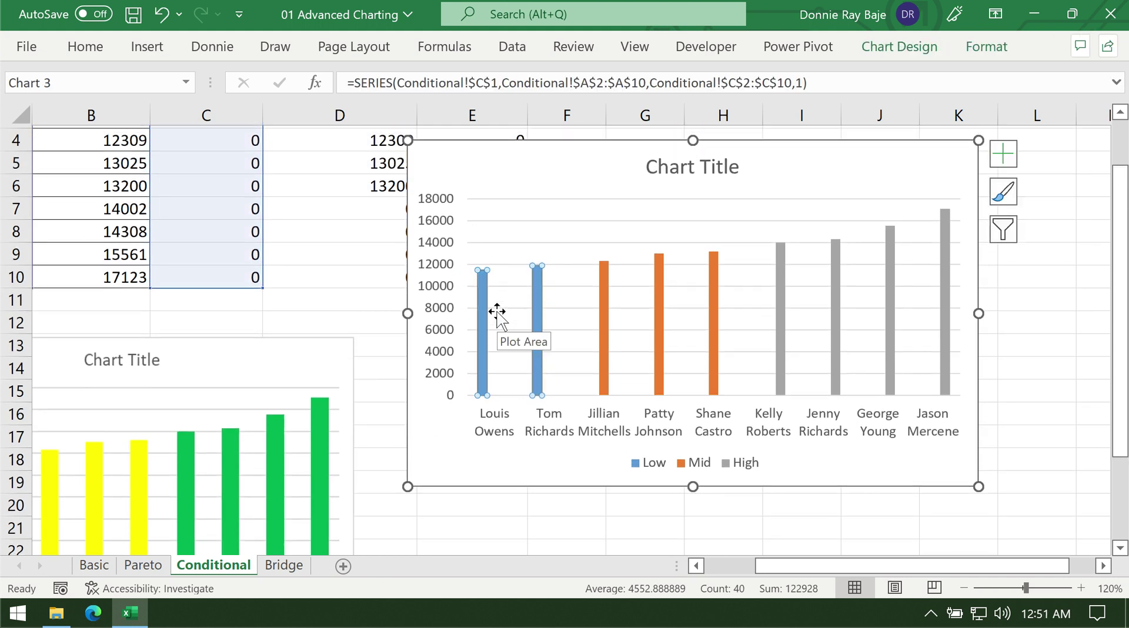
scroll(497, 311, up, 1)
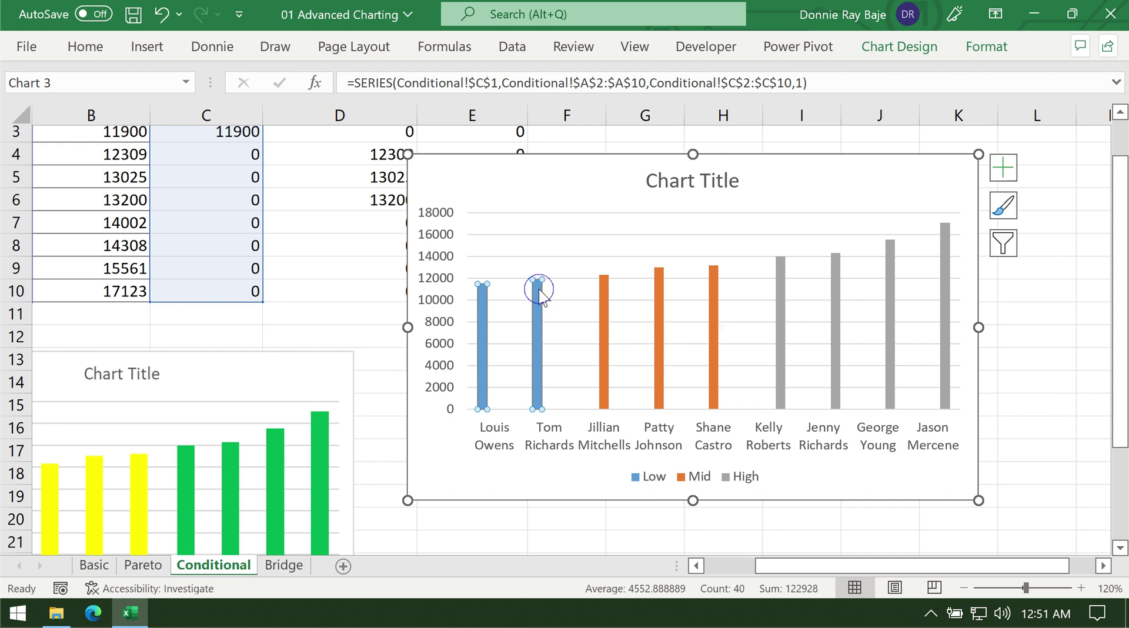
right_click(540, 290)
click(563, 263)
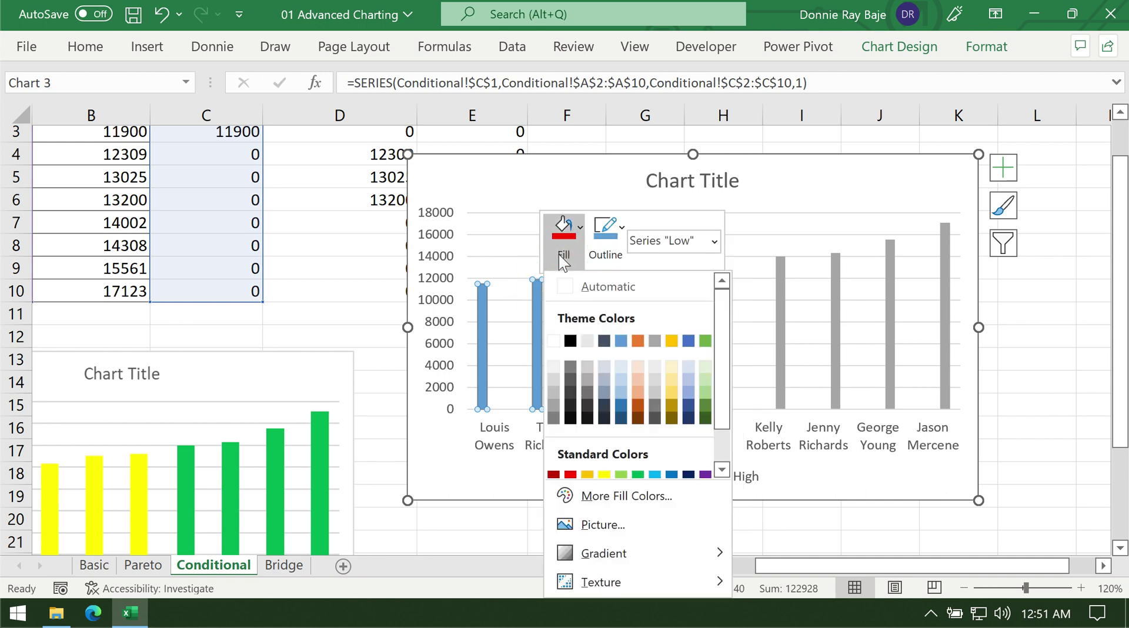
click(575, 476)
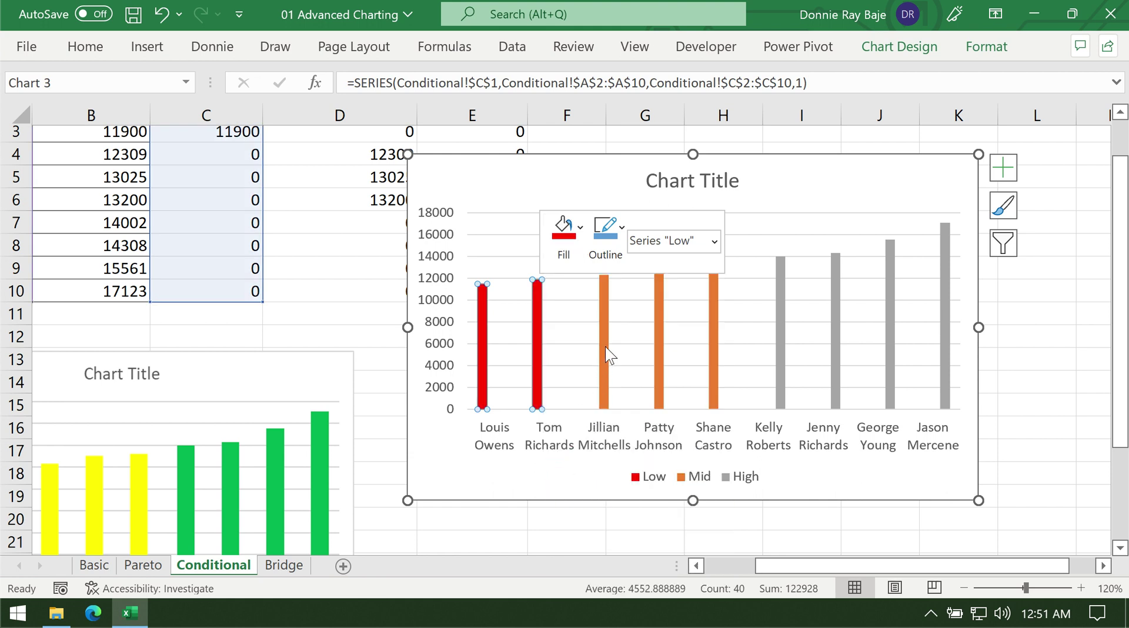
- Fill all three Mid series bars with light gold
mouse_move(607, 353)
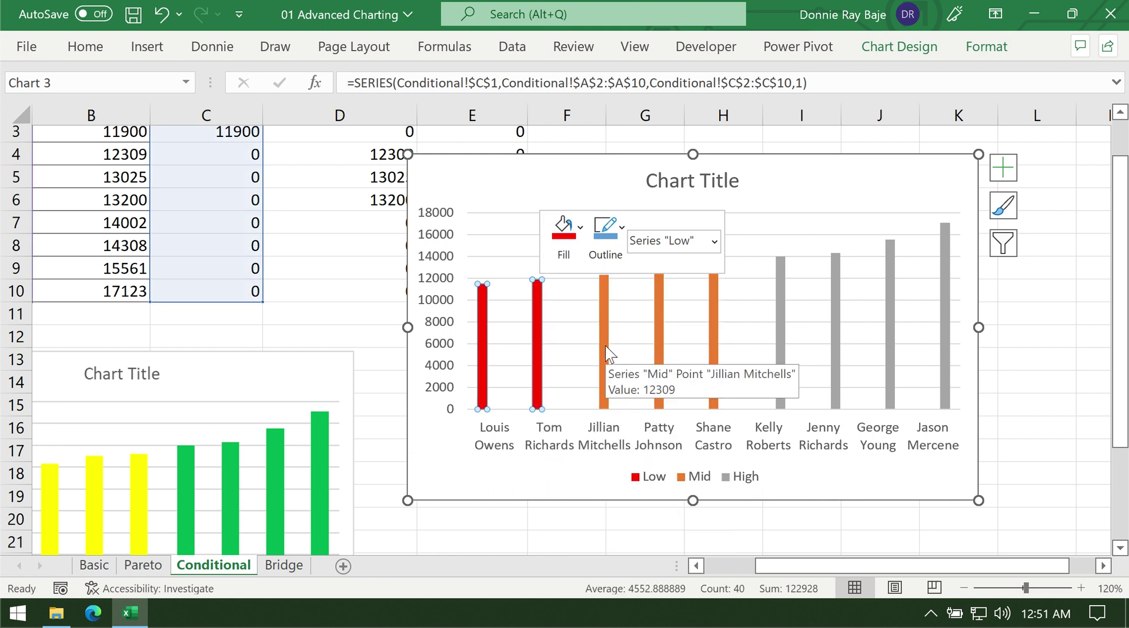
click(605, 347)
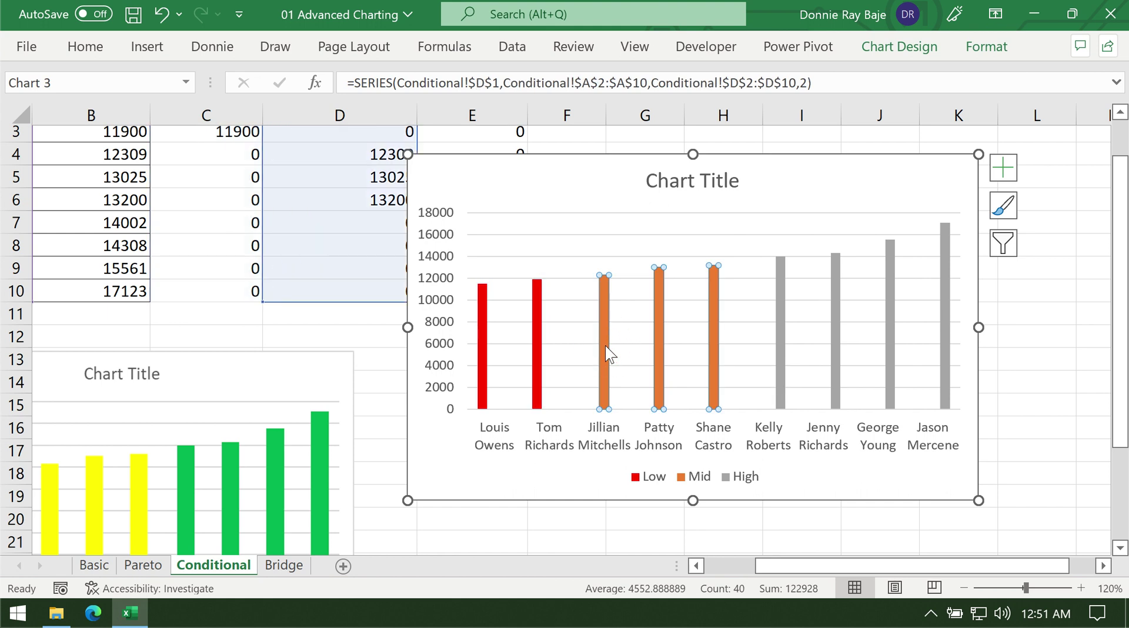
click(605, 347)
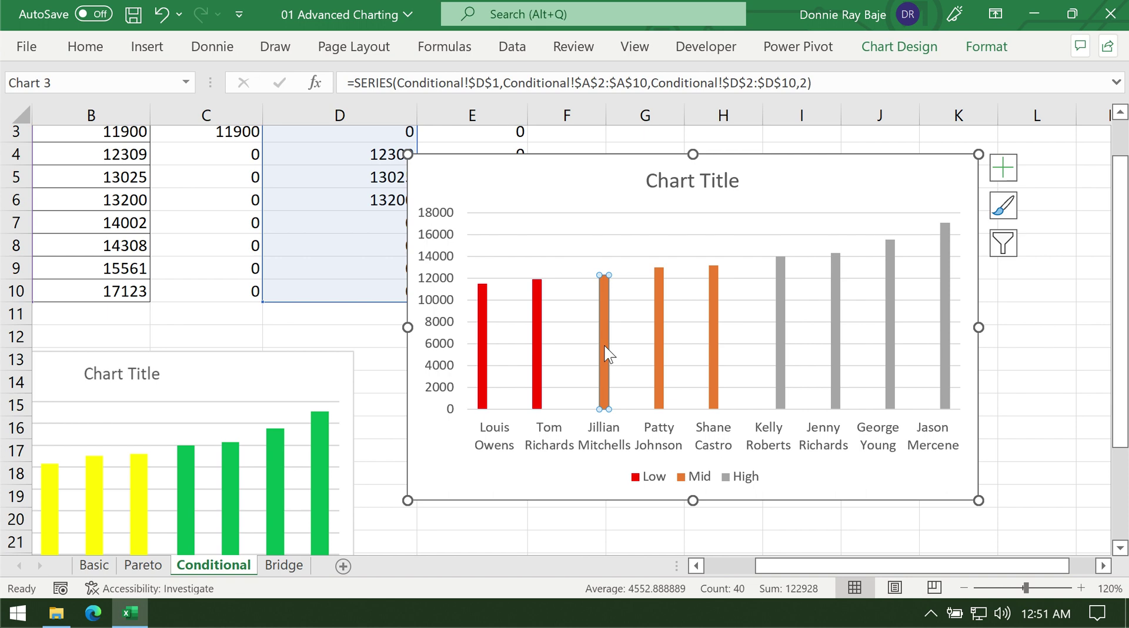
click(549, 486)
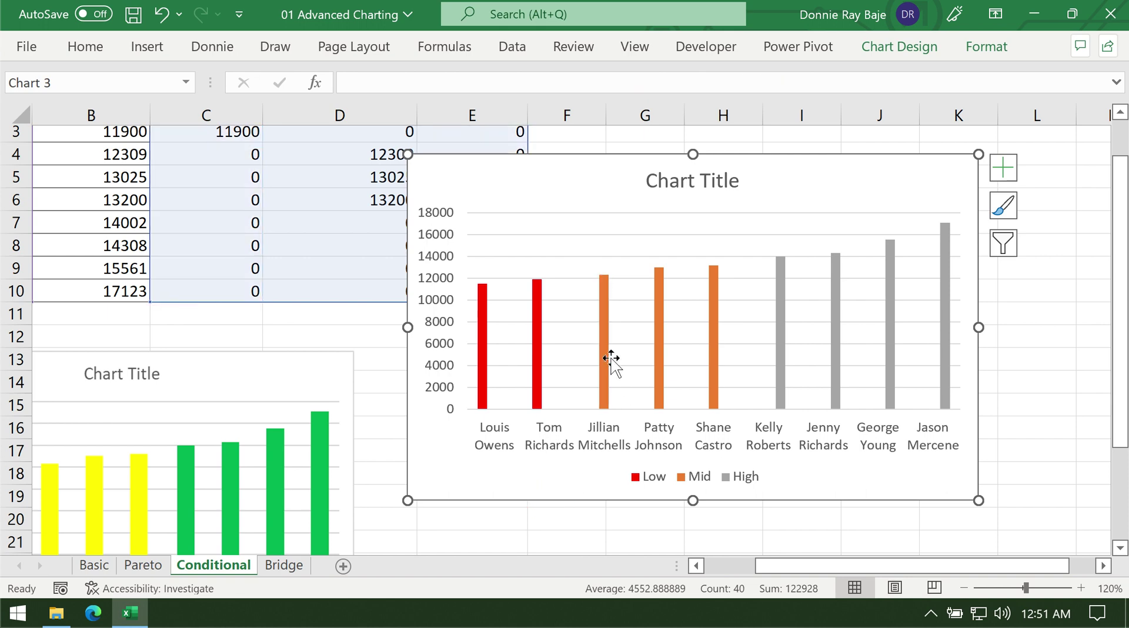
click(607, 342)
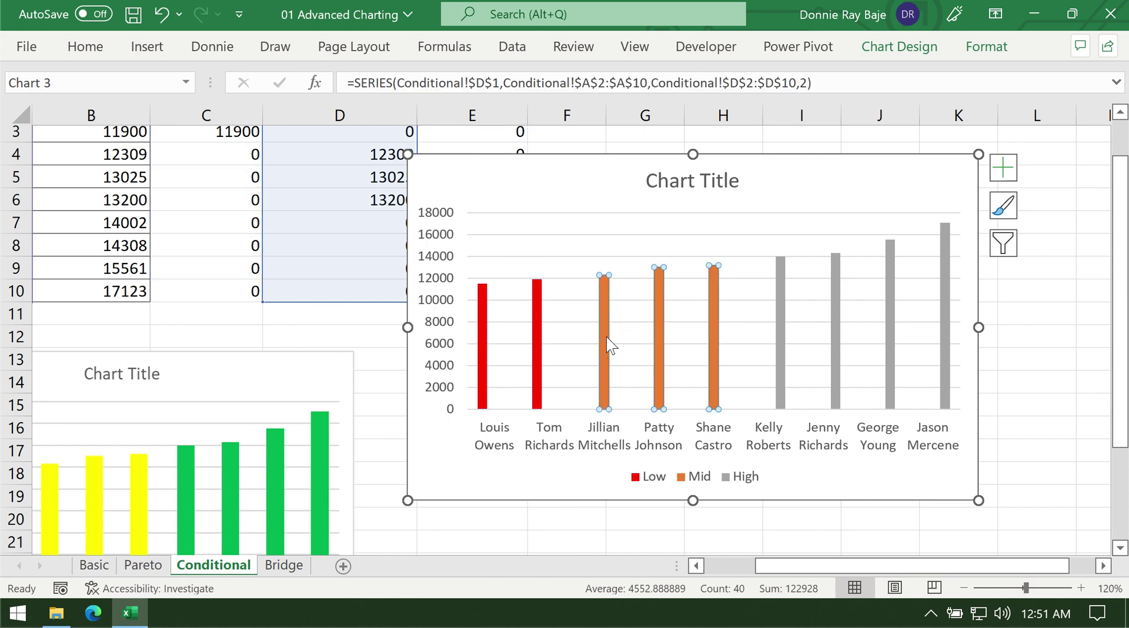
right_click(607, 343)
click(629, 281)
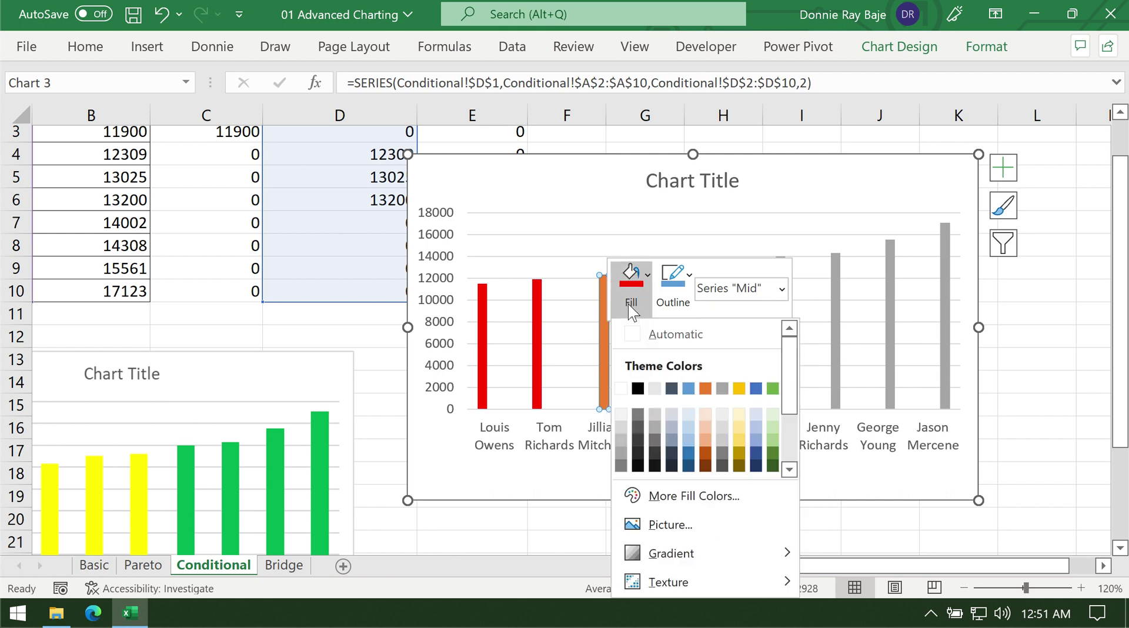
click(743, 440)
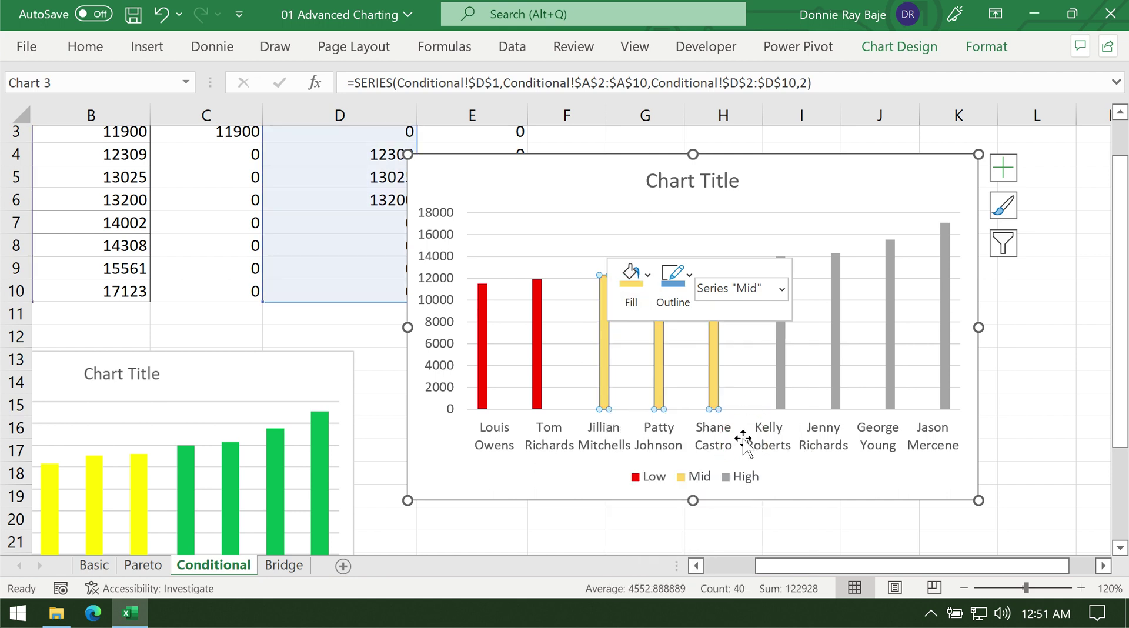
- Fill the High series bars with green and zoom the sheet to 80%
click(780, 371)
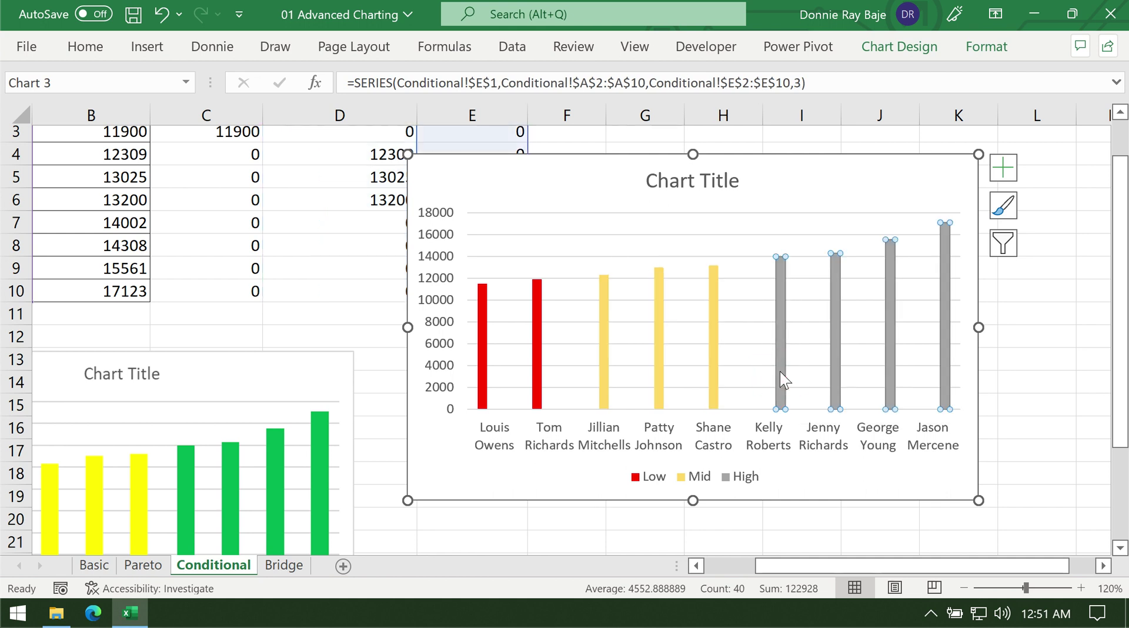
right_click(784, 291)
click(800, 230)
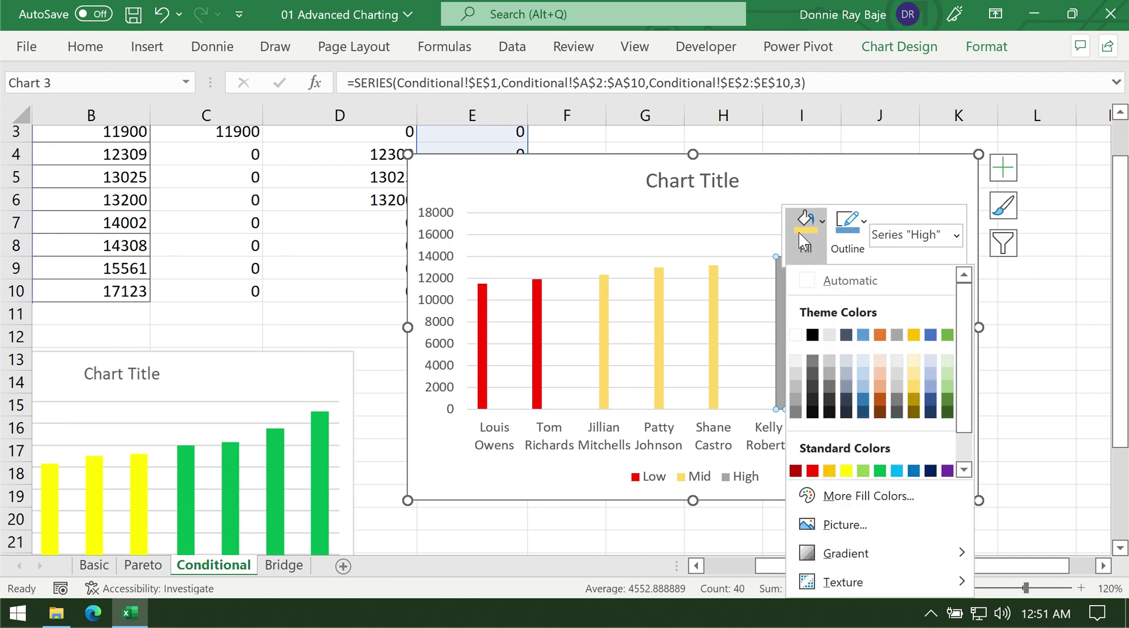
click(880, 470)
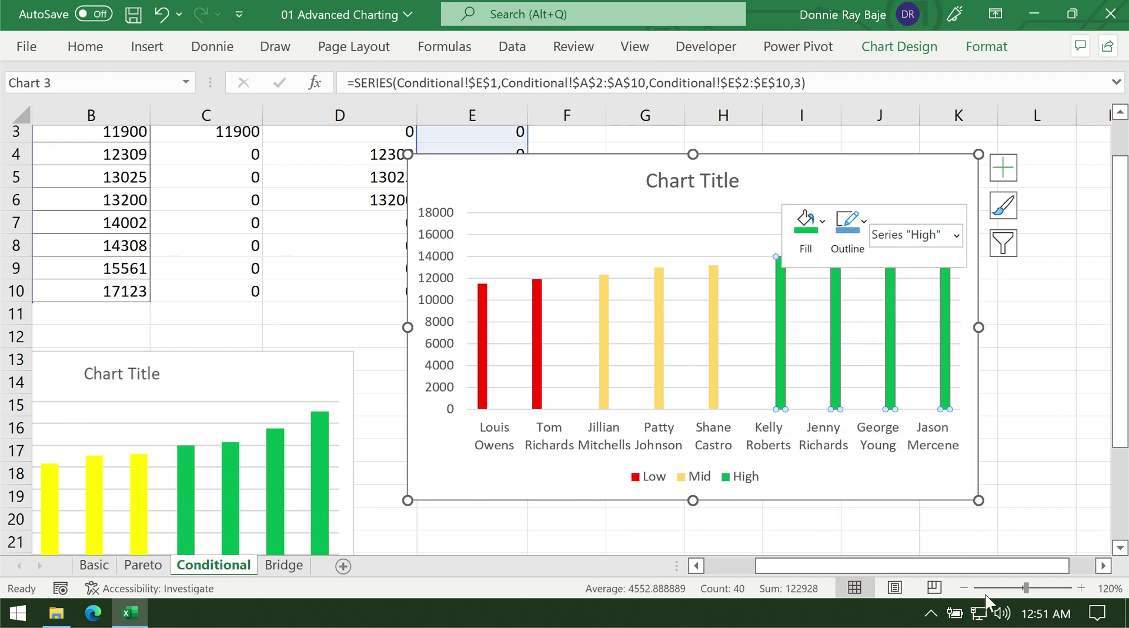
click(966, 589)
click(965, 589)
click(966, 589)
click(966, 589)
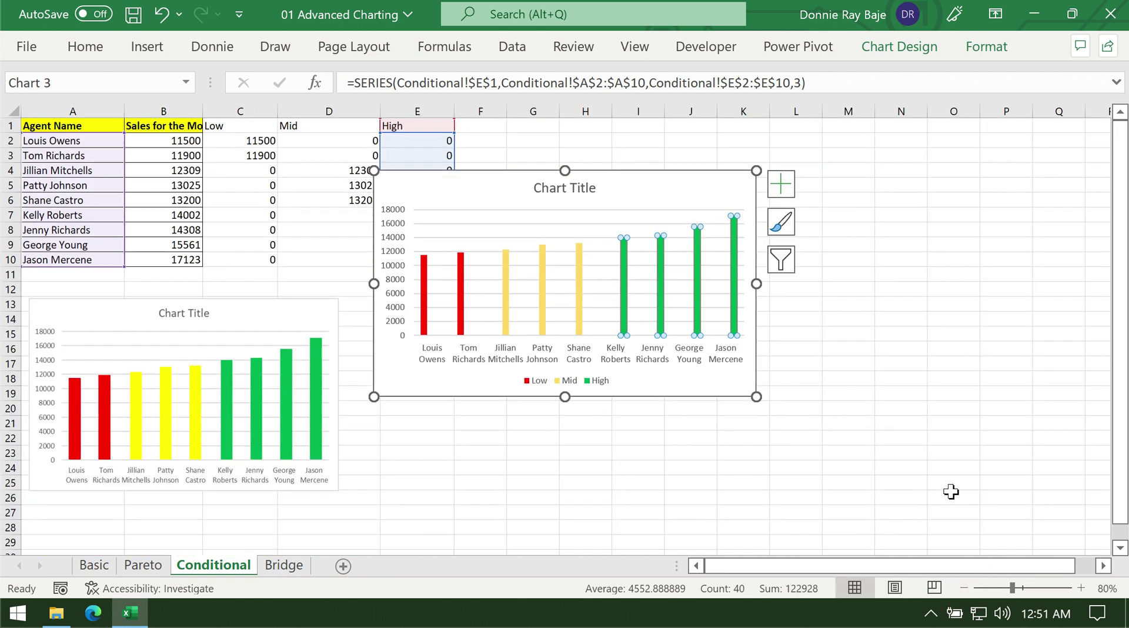
- Open the Format Data Series pane for the Mid series, then close it again
click(463, 225)
click(445, 435)
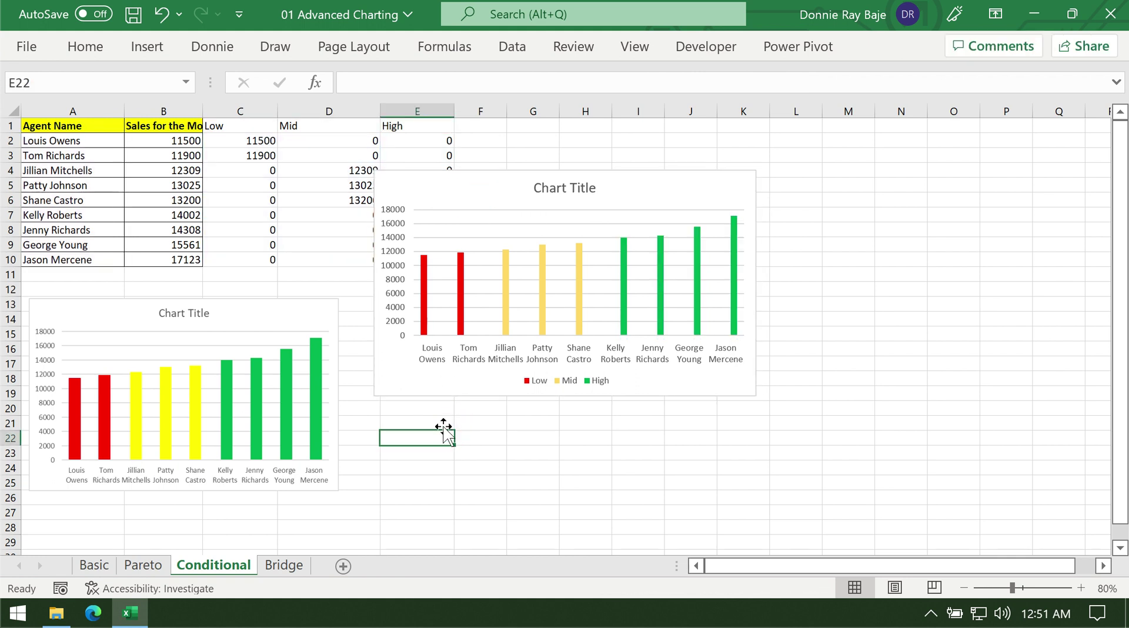
click(493, 192)
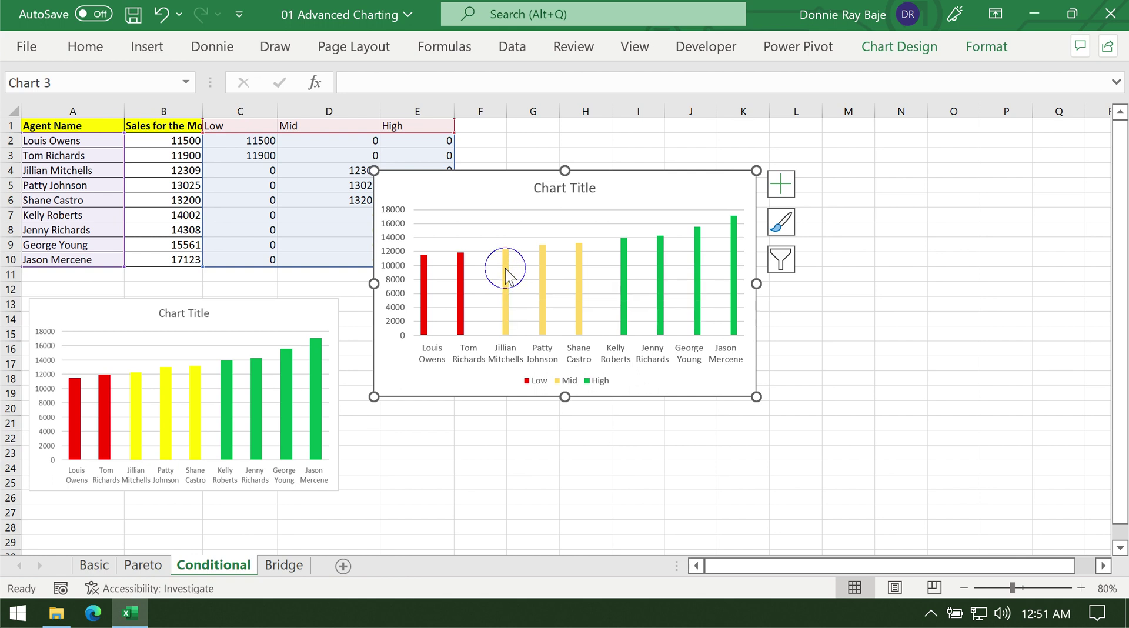
right_click(505, 268)
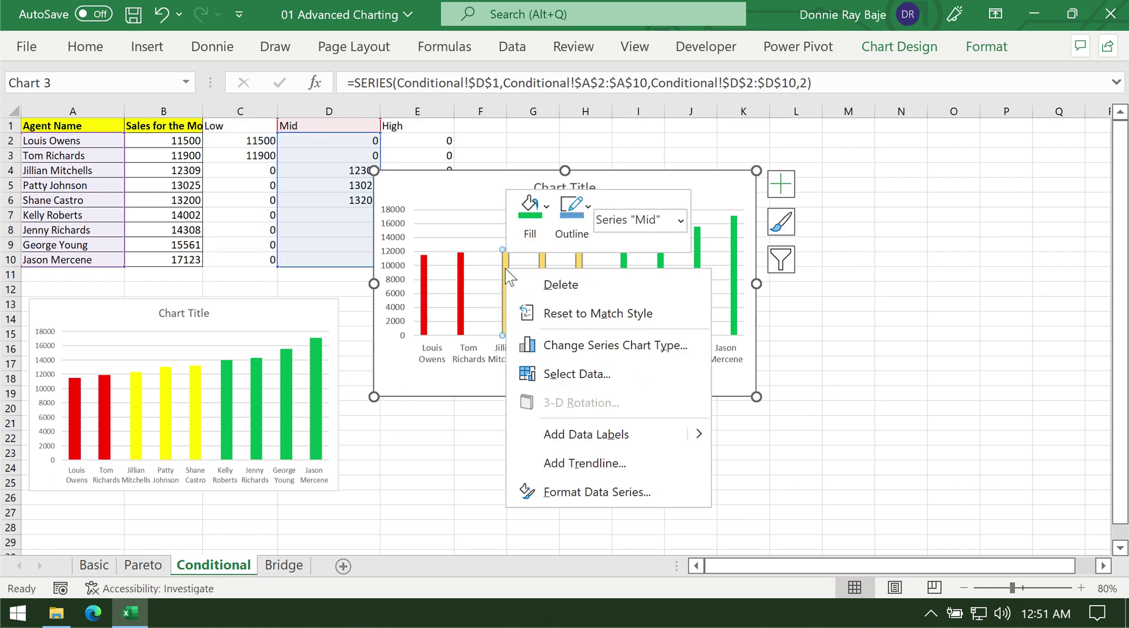
click(598, 495)
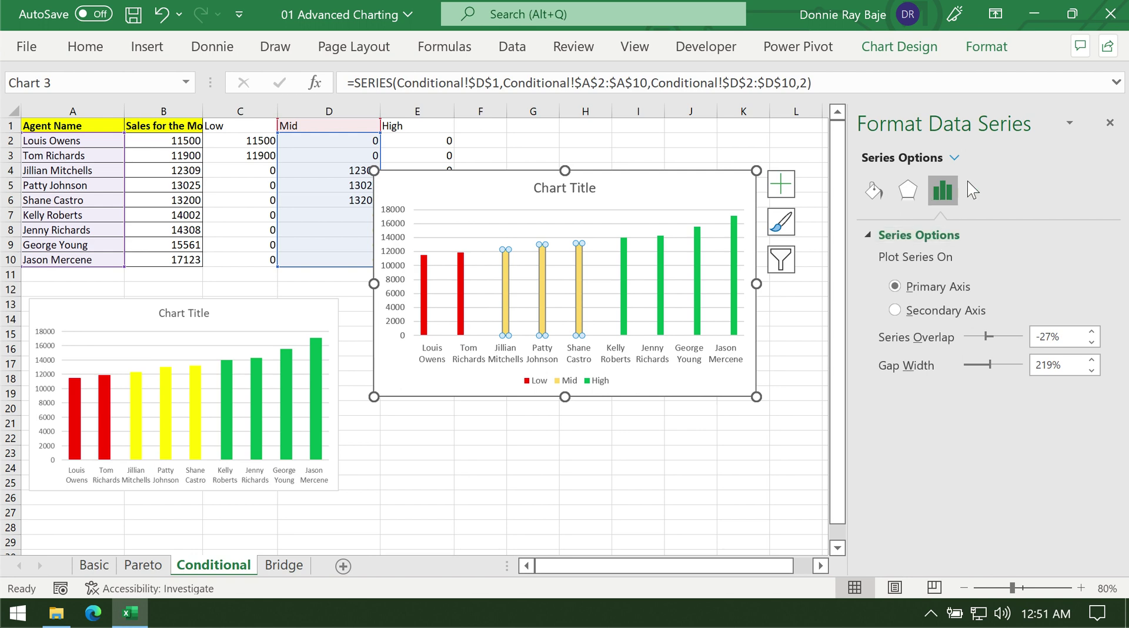
click(1109, 123)
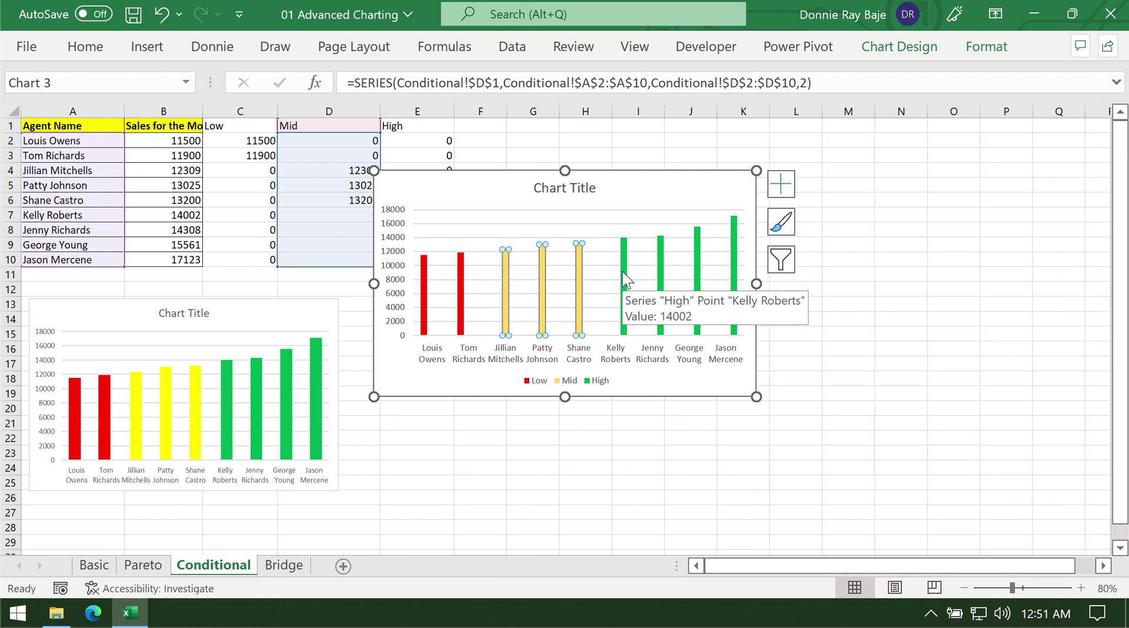
- Select the whole green High series in the second chart
click(623, 273)
double_click(623, 277)
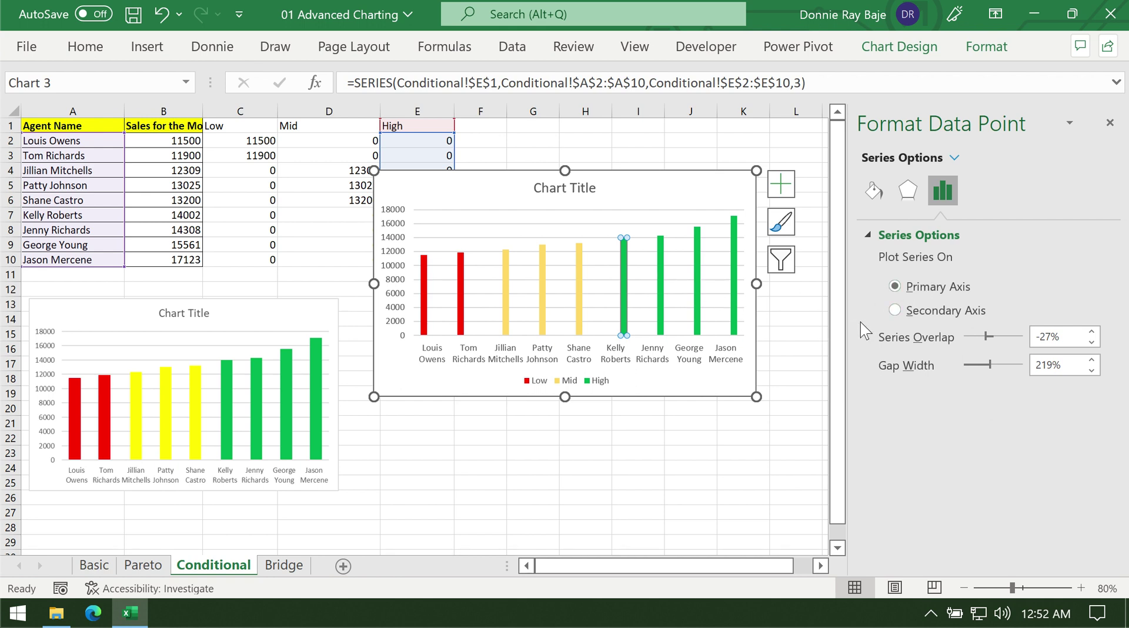
click(732, 307)
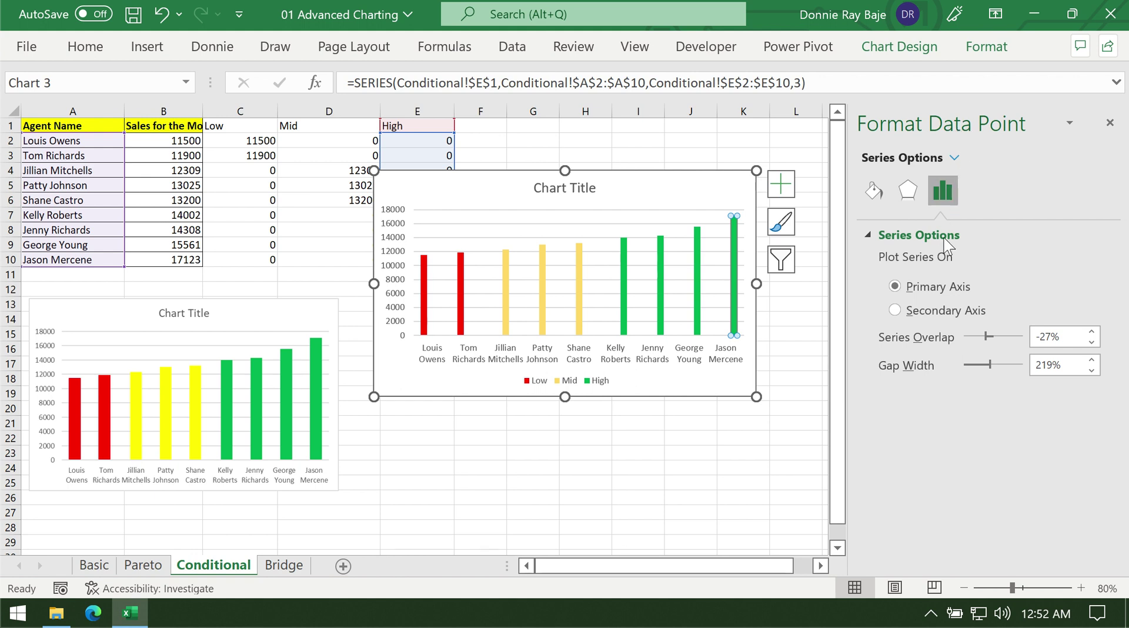
click(793, 418)
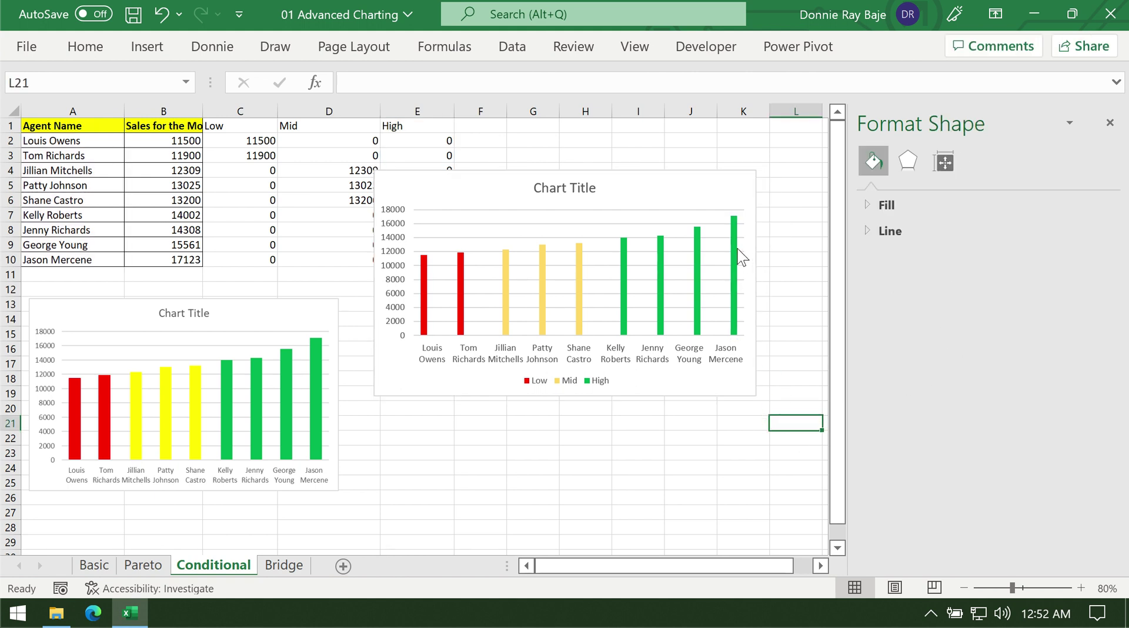
mouse_move(739, 254)
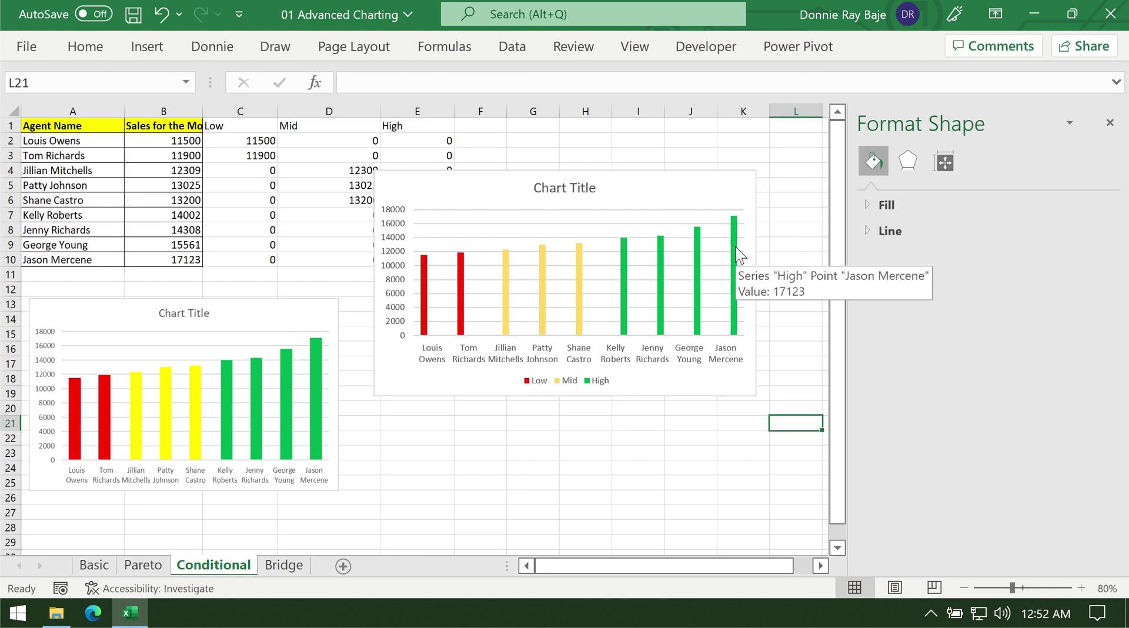
click(733, 241)
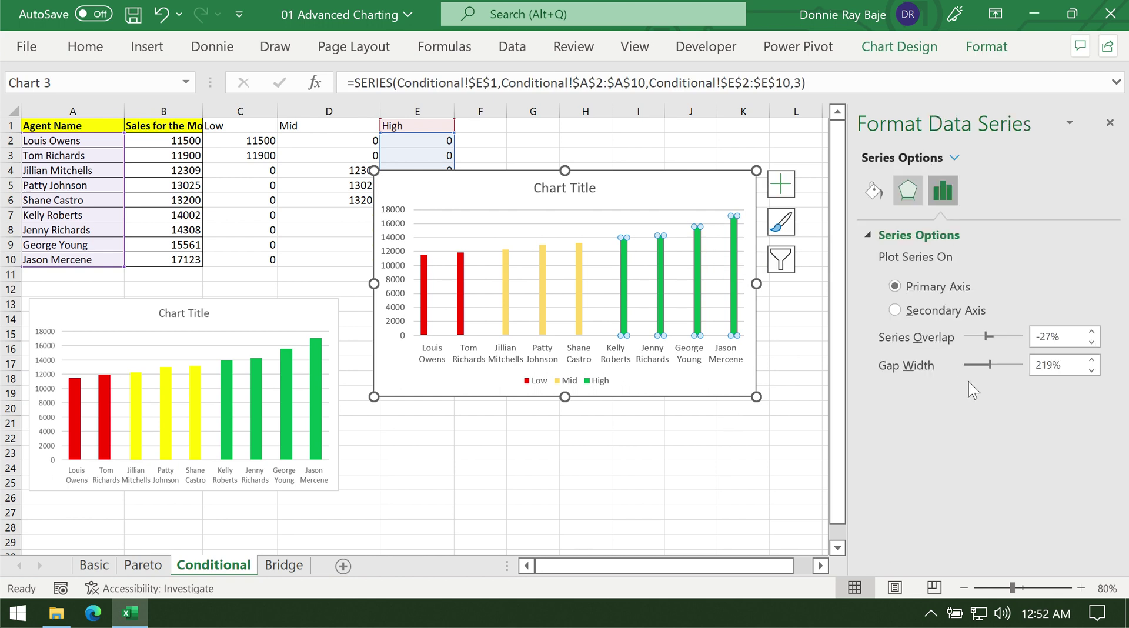
- Open Format Data Series for the High series on Series Options (overlap -27%, gap 219%)
right_click(734, 278)
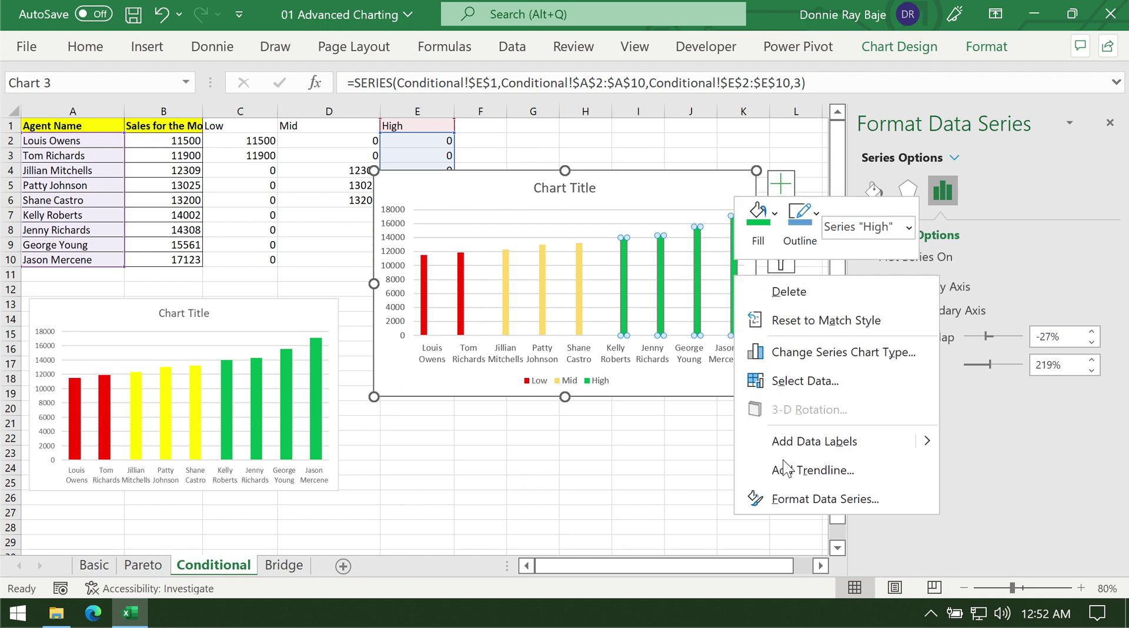
click(787, 505)
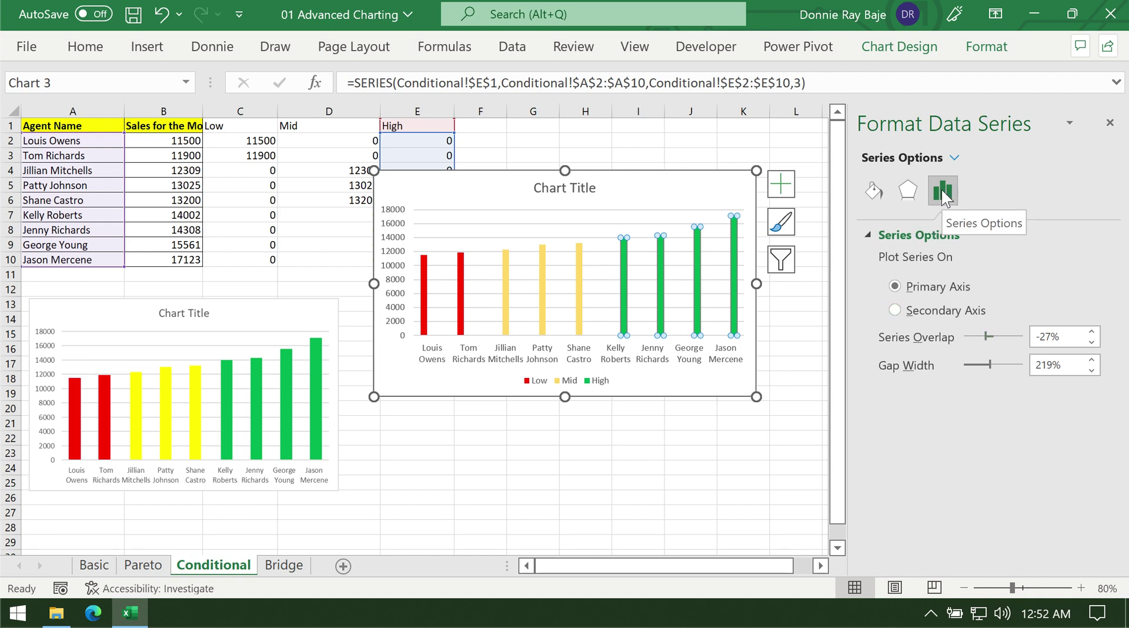
click(882, 193)
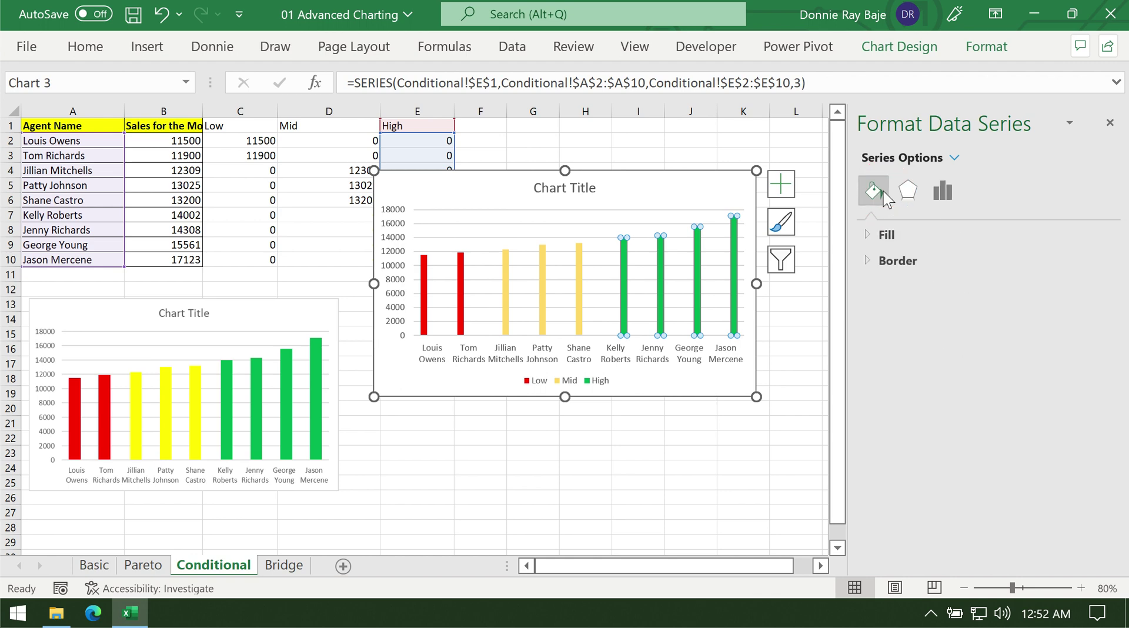
click(875, 232)
click(875, 233)
click(908, 194)
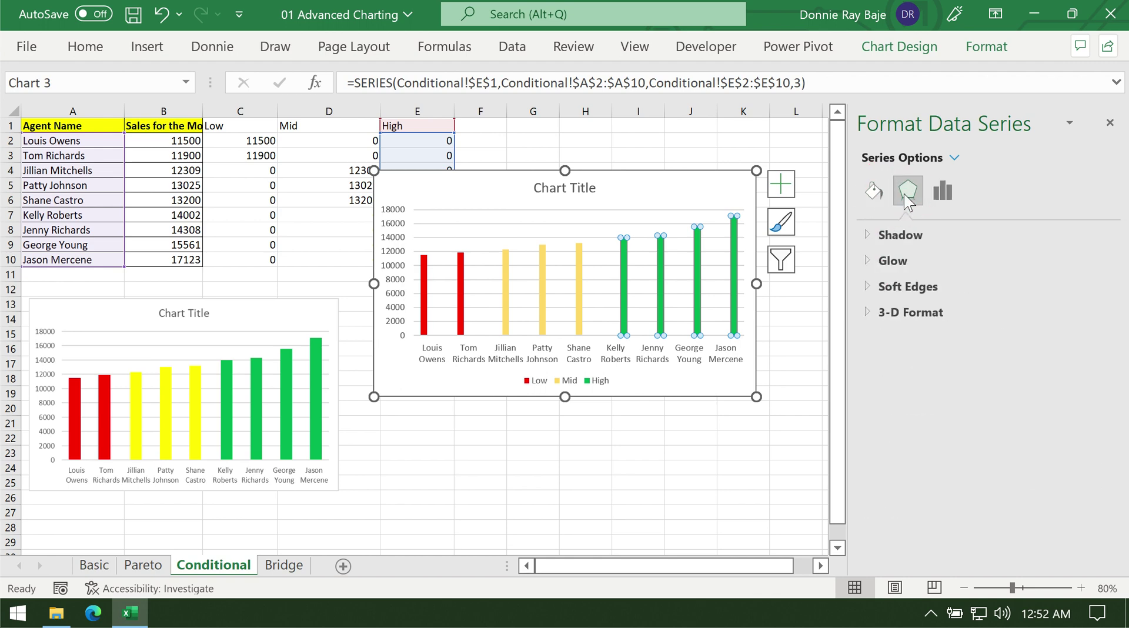
click(944, 196)
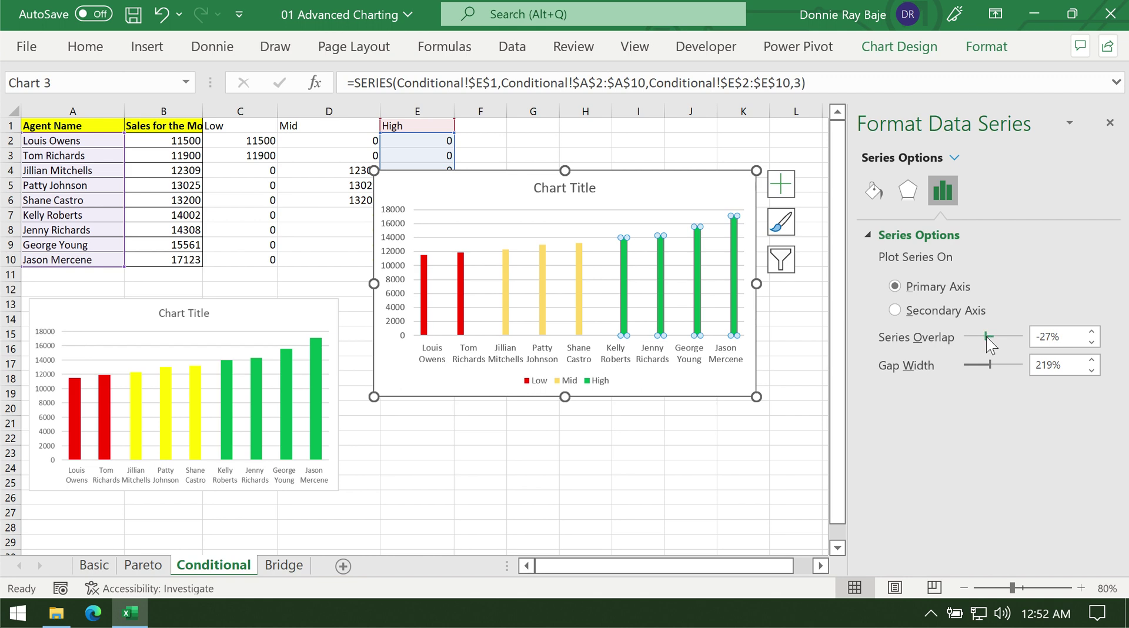
- Set the High series overlap to 100% so its green bars sit centred and wider
drag(986, 338, 1030, 347)
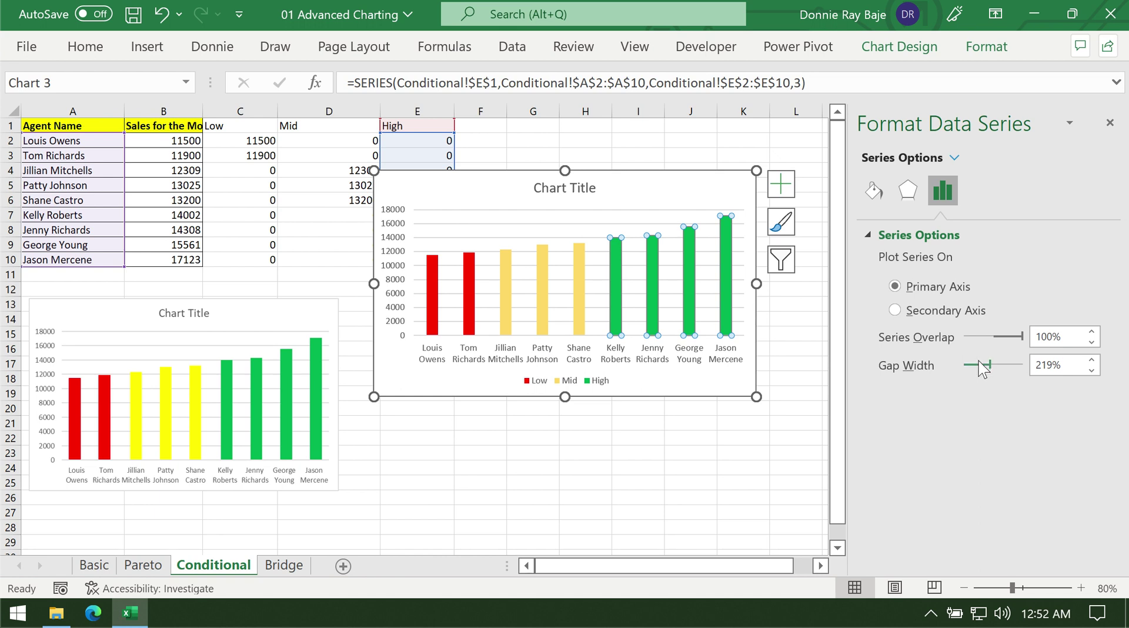
drag(1022, 338, 983, 340)
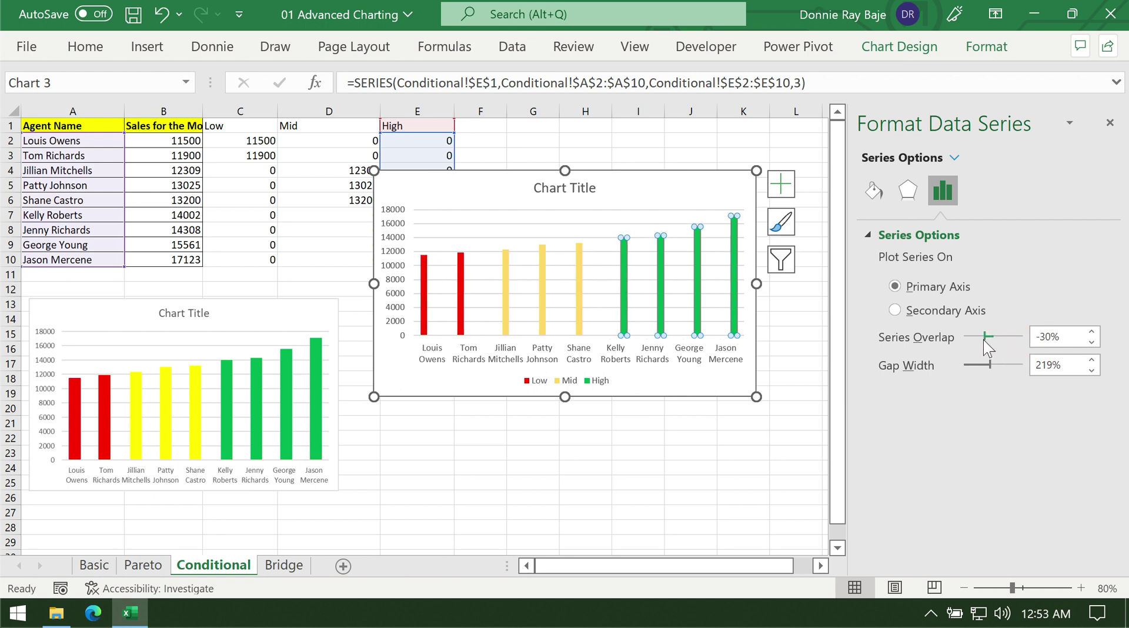
click(664, 382)
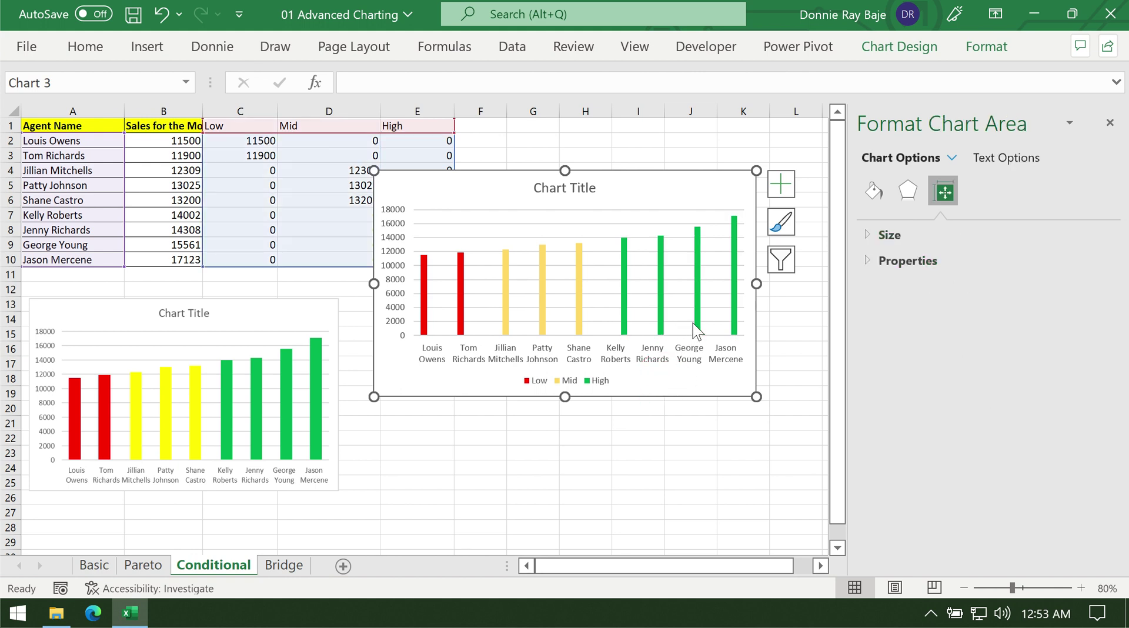
click(580, 297)
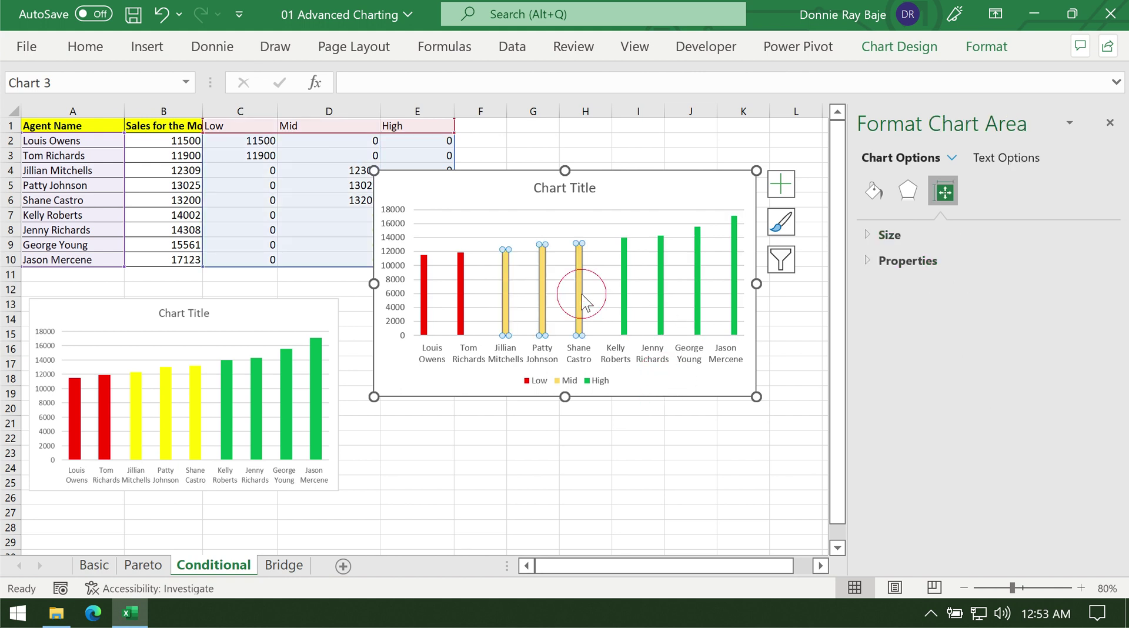
click(623, 301)
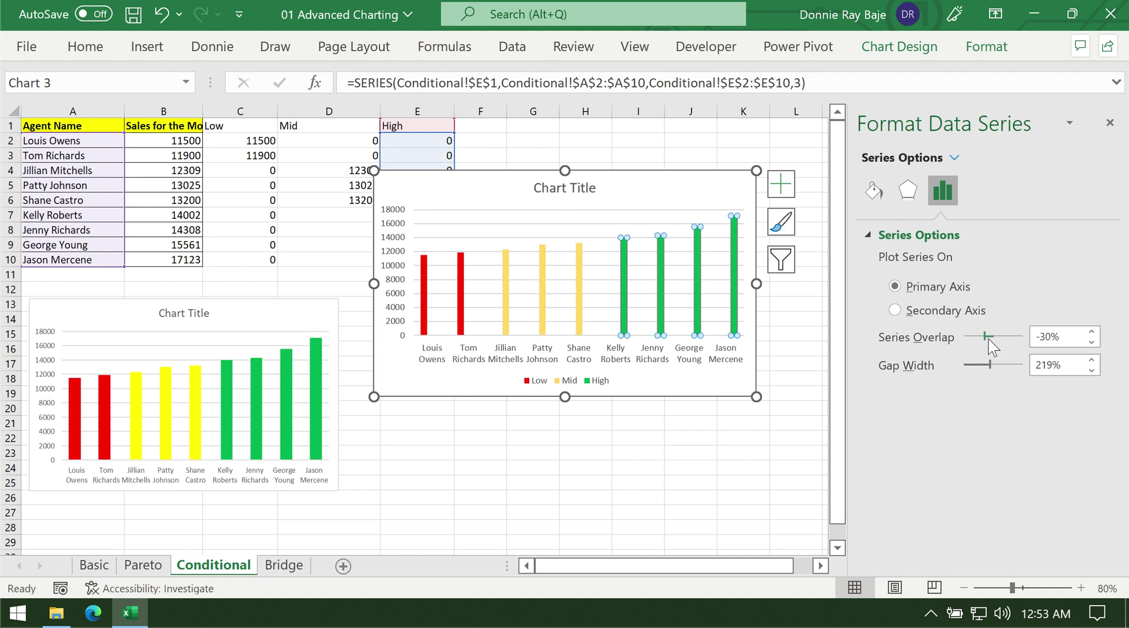
drag(988, 338, 1026, 339)
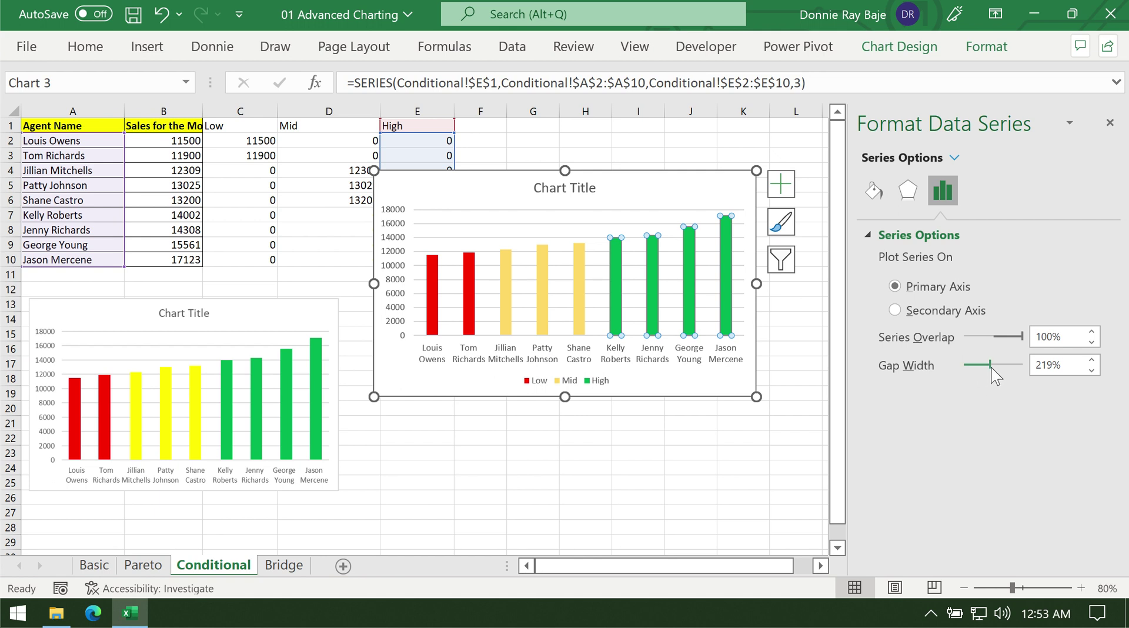
- Reduce the series gap width to 40% so all nine bars are wide
drag(991, 369, 977, 365)
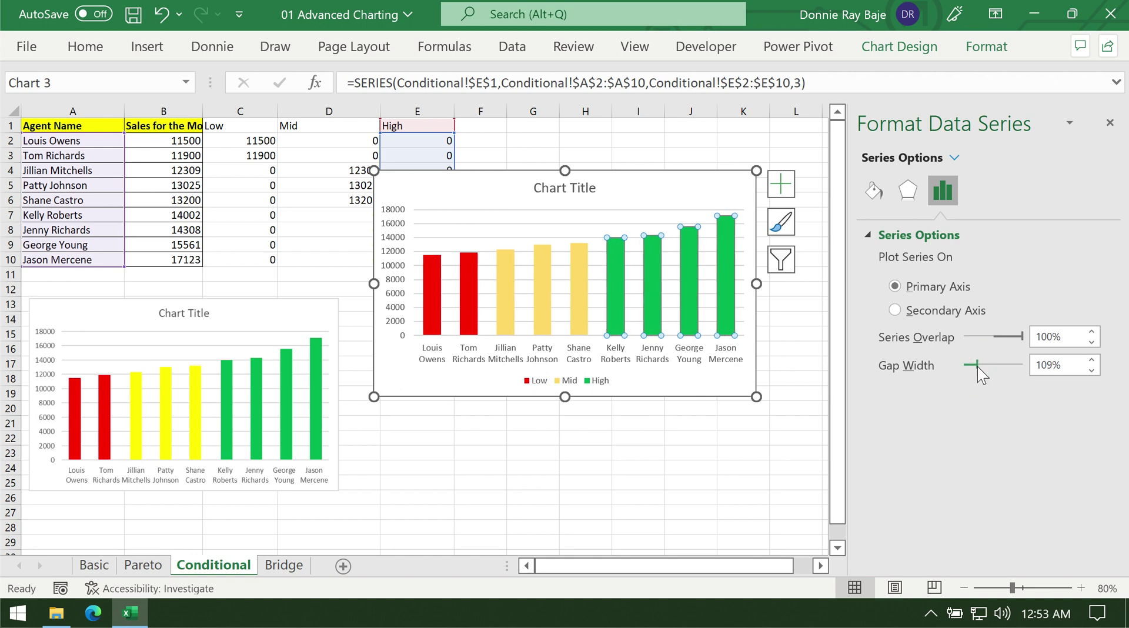
drag(977, 365, 971, 368)
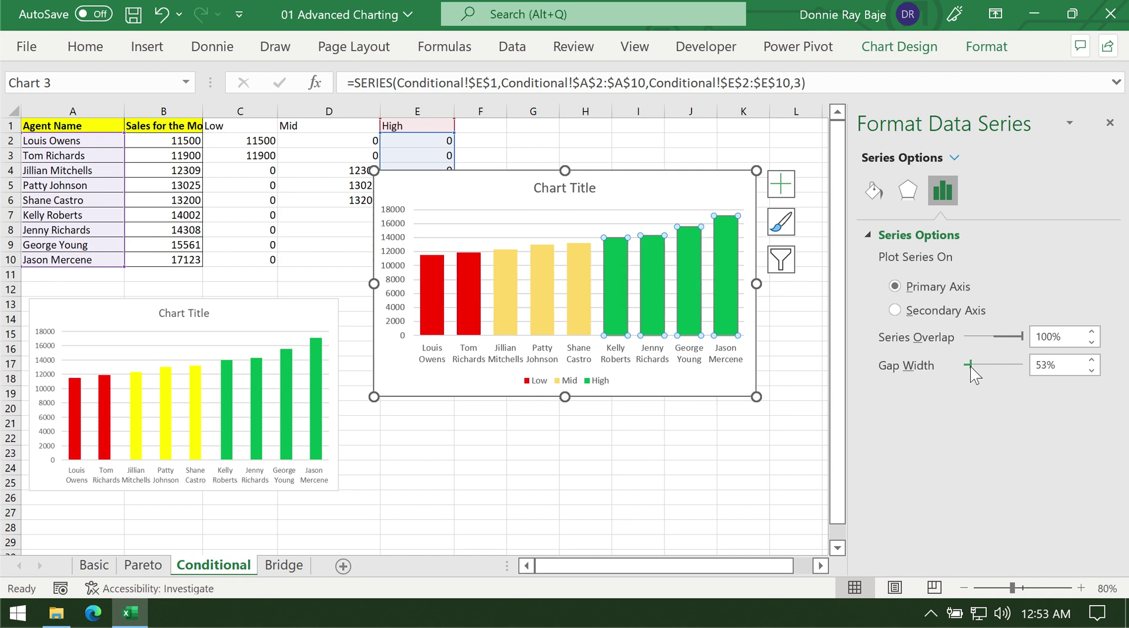
drag(971, 368, 962, 367)
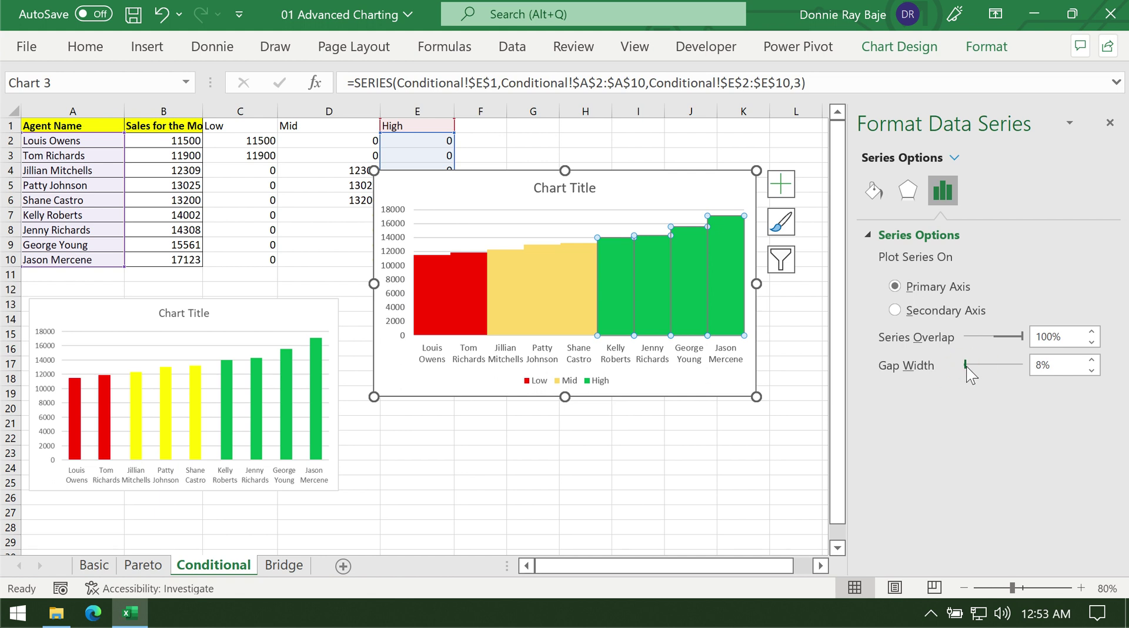
drag(965, 366, 970, 365)
- Move the second chart below the data table and set the sheet zoom to 90%
click(665, 439)
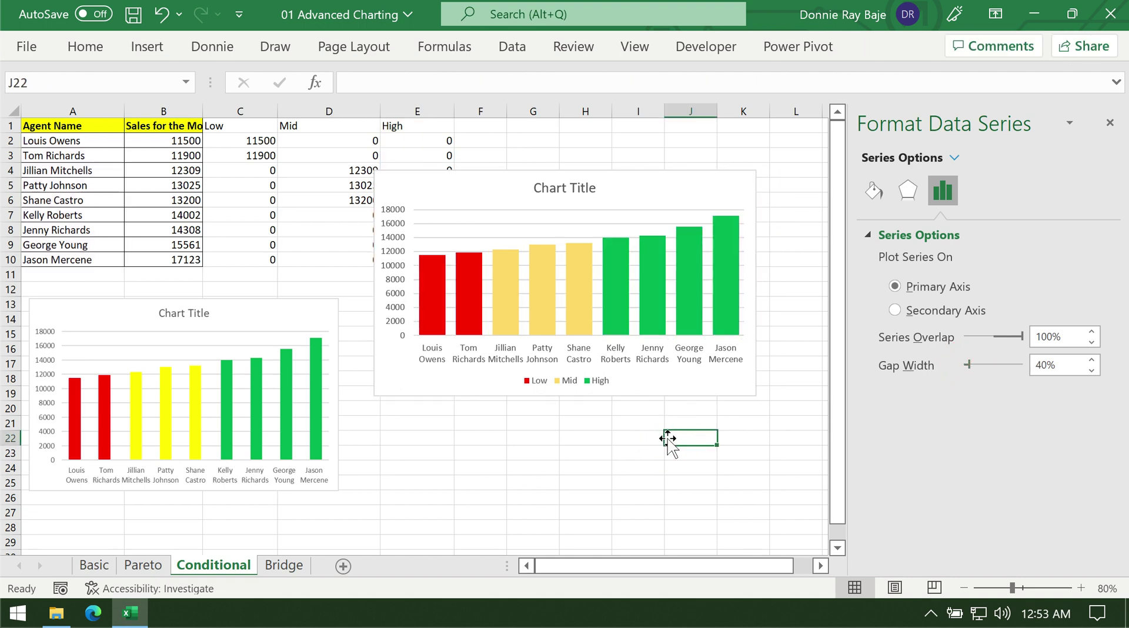
drag(665, 178, 664, 277)
click(703, 229)
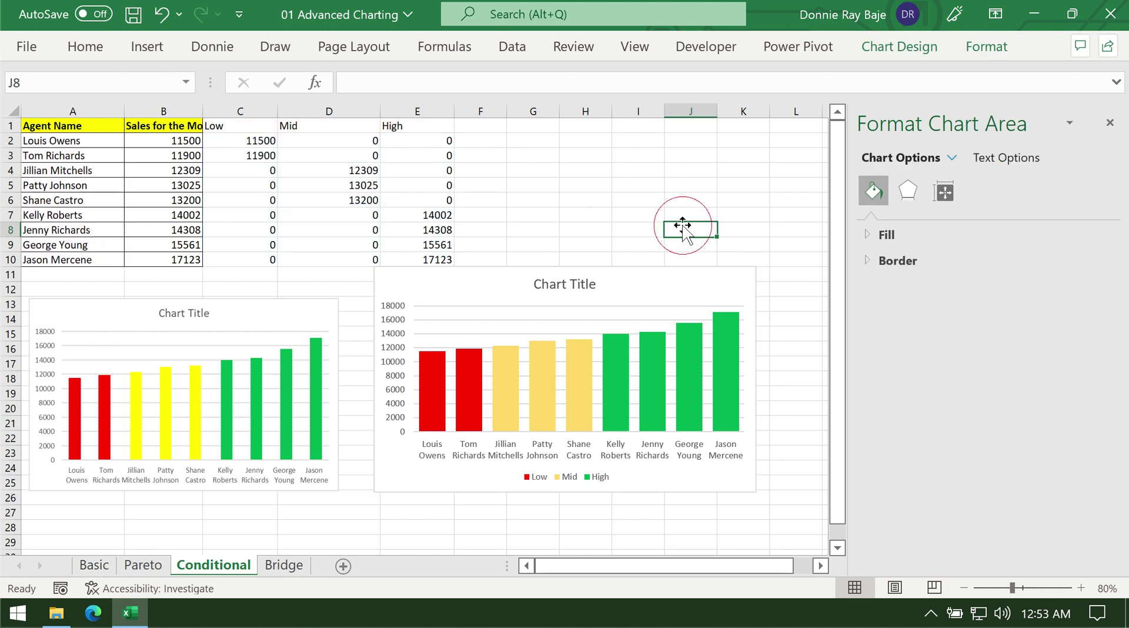
click(185, 170)
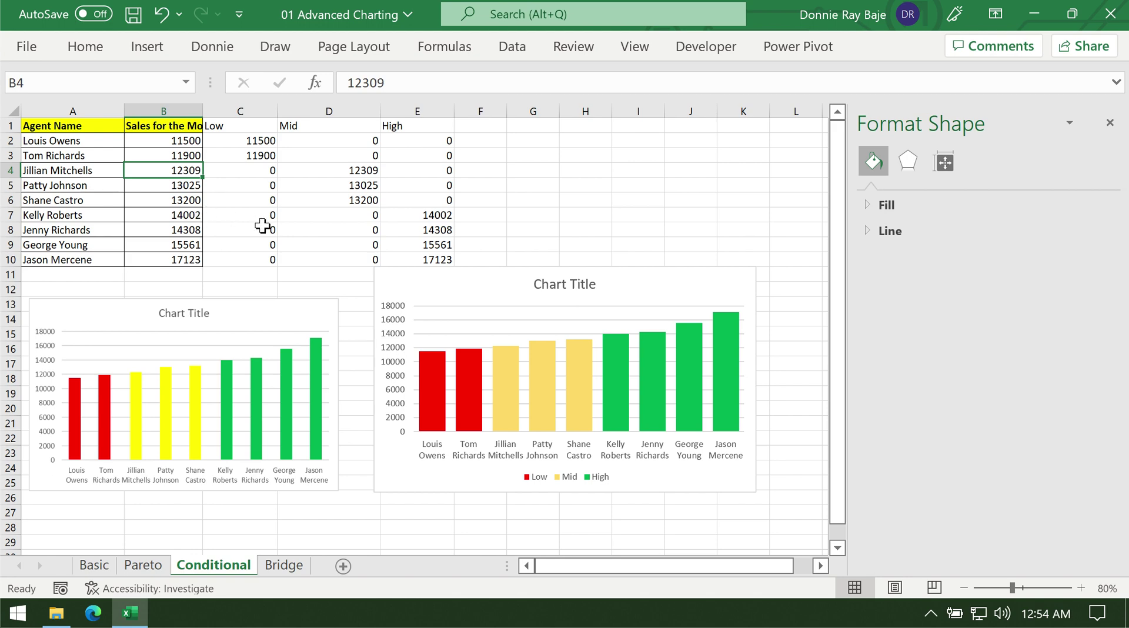
click(1080, 588)
click(1080, 588)
click(1080, 588)
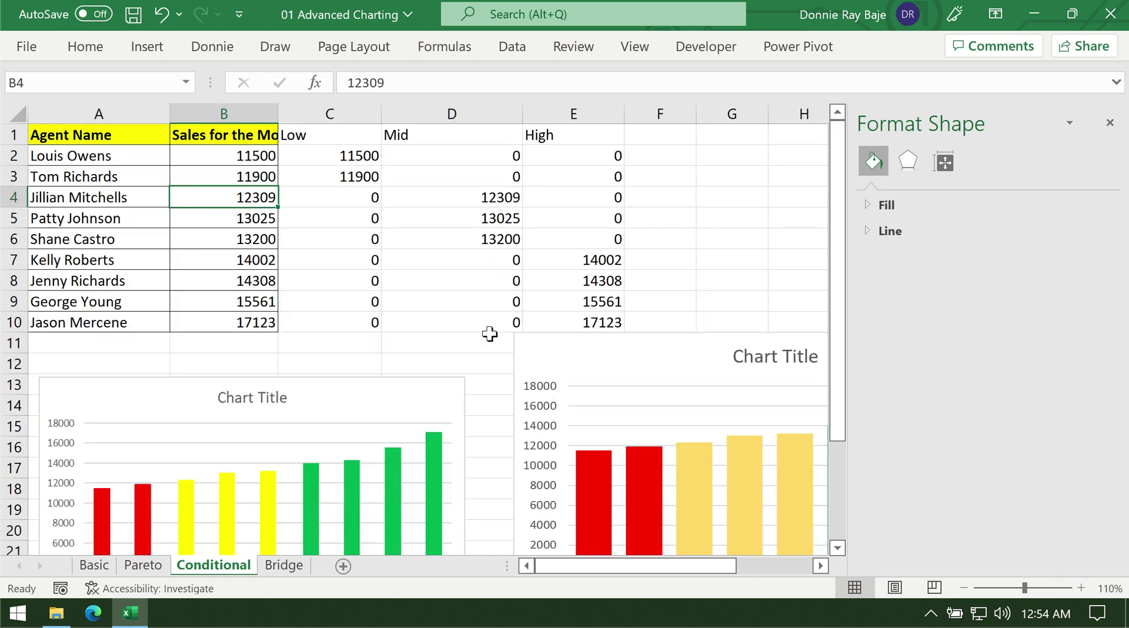
click(964, 588)
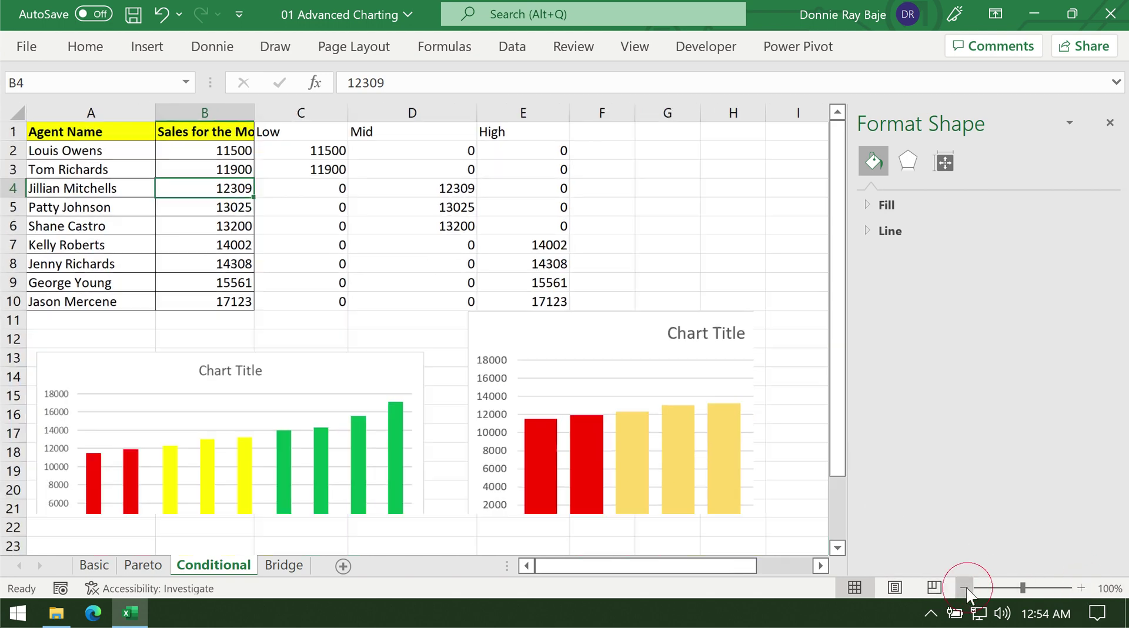
click(964, 588)
- Enter 11600 as the third agent's sales in cell B4
mouse_move(571, 410)
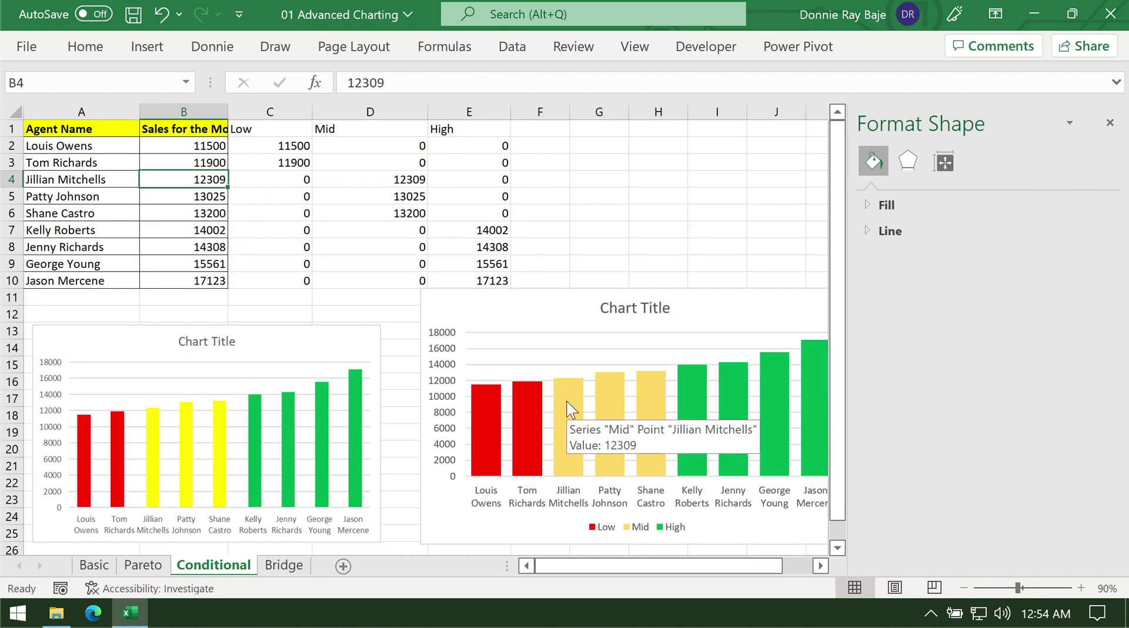
click(196, 212)
click(188, 179)
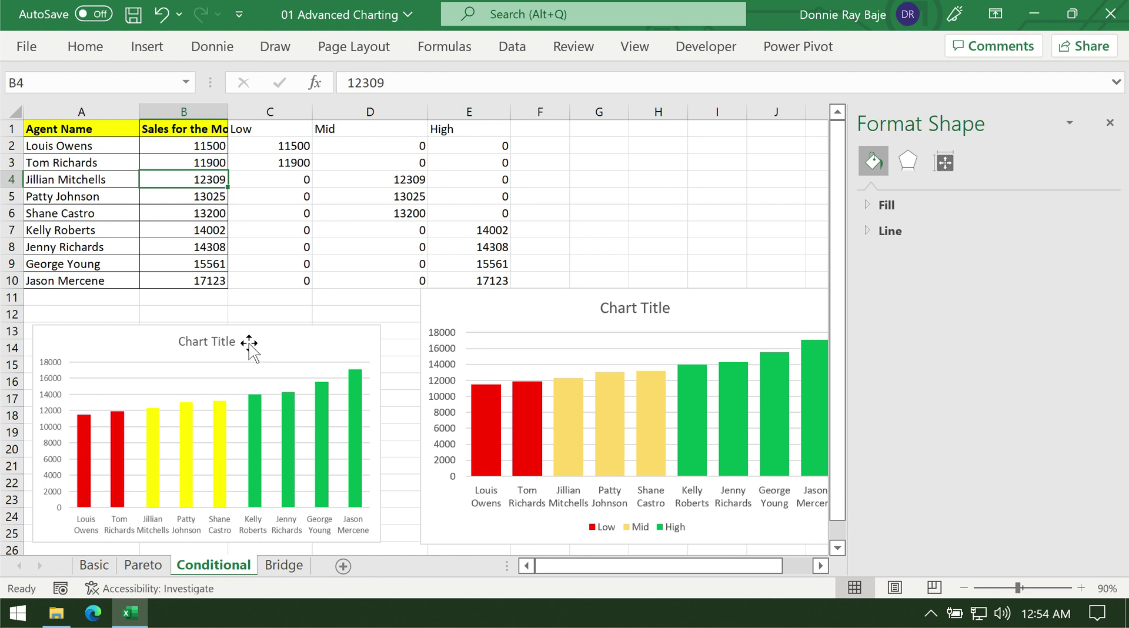
text(11600)
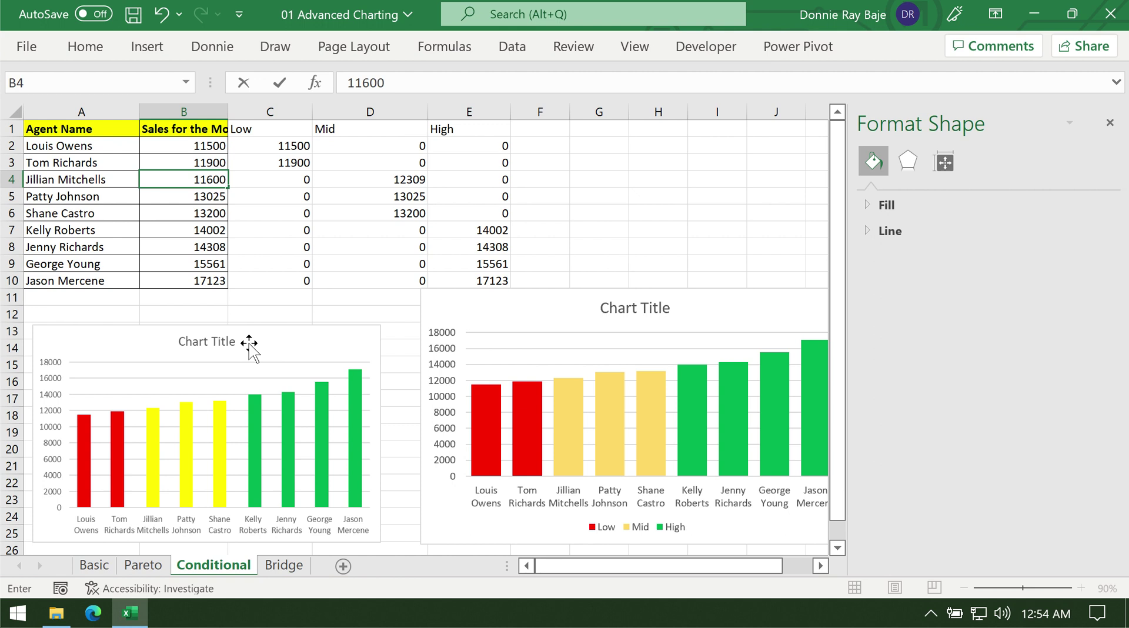
key(Return)
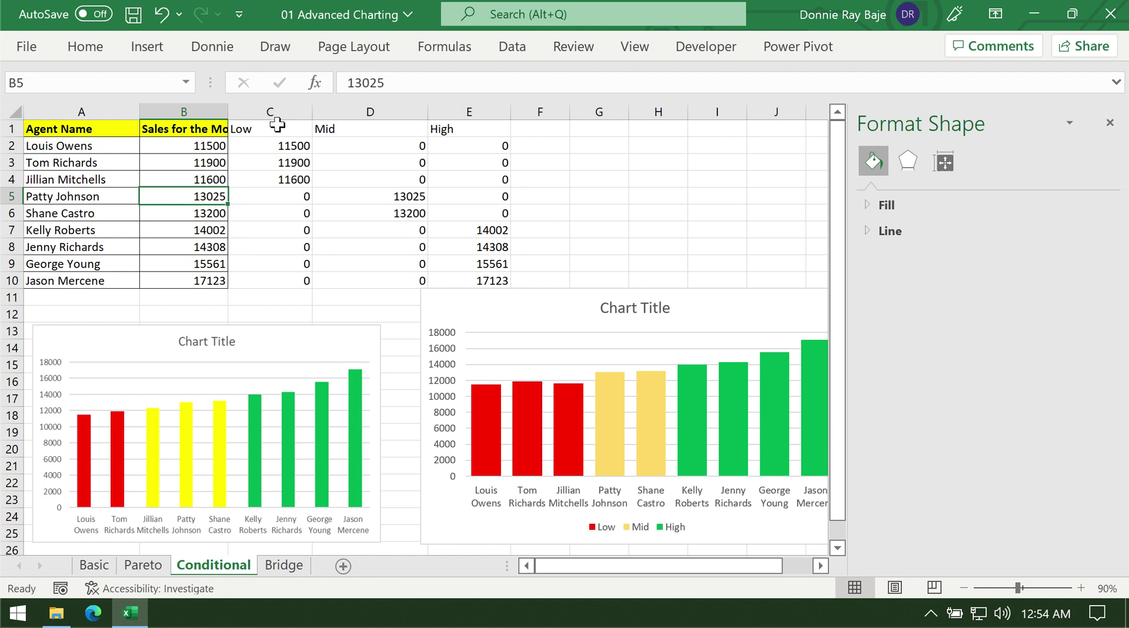
- Hide the Mid helper column, undo the hide, and reposition the chart below the data
drag(274, 129, 477, 280)
click(448, 180)
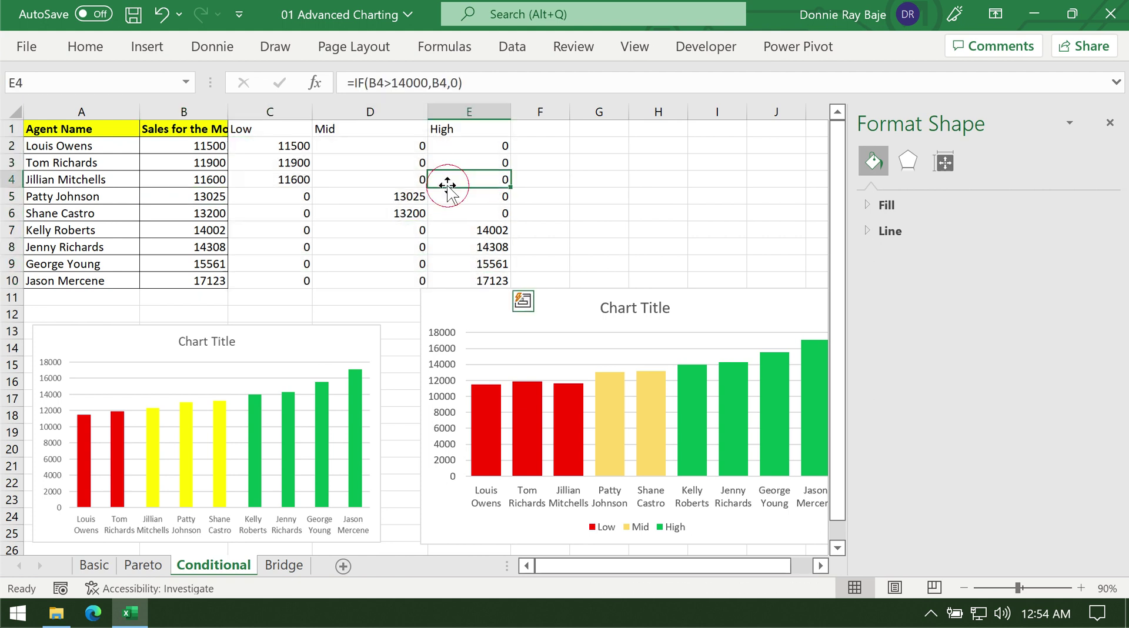
click(362, 108)
right_click(364, 111)
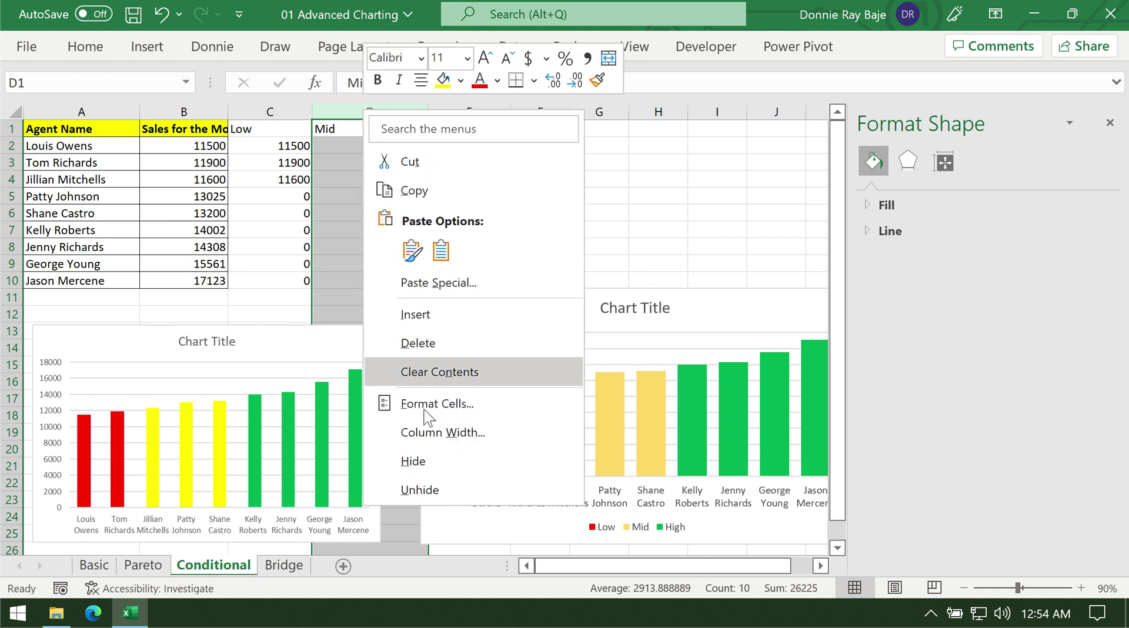
click(426, 469)
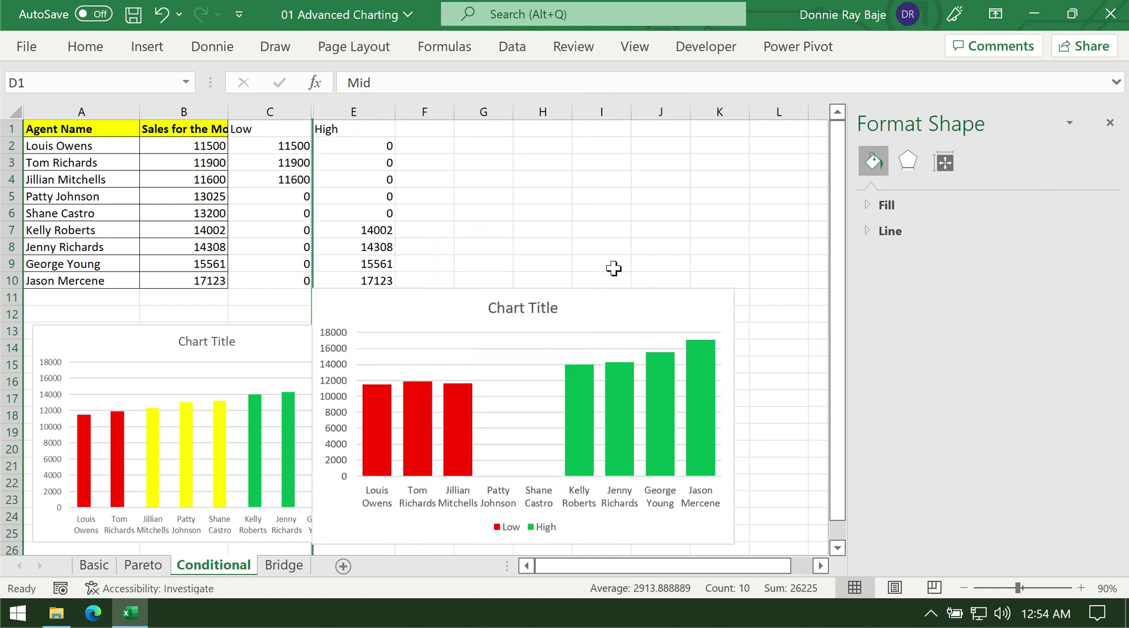
key(ctrl+z)
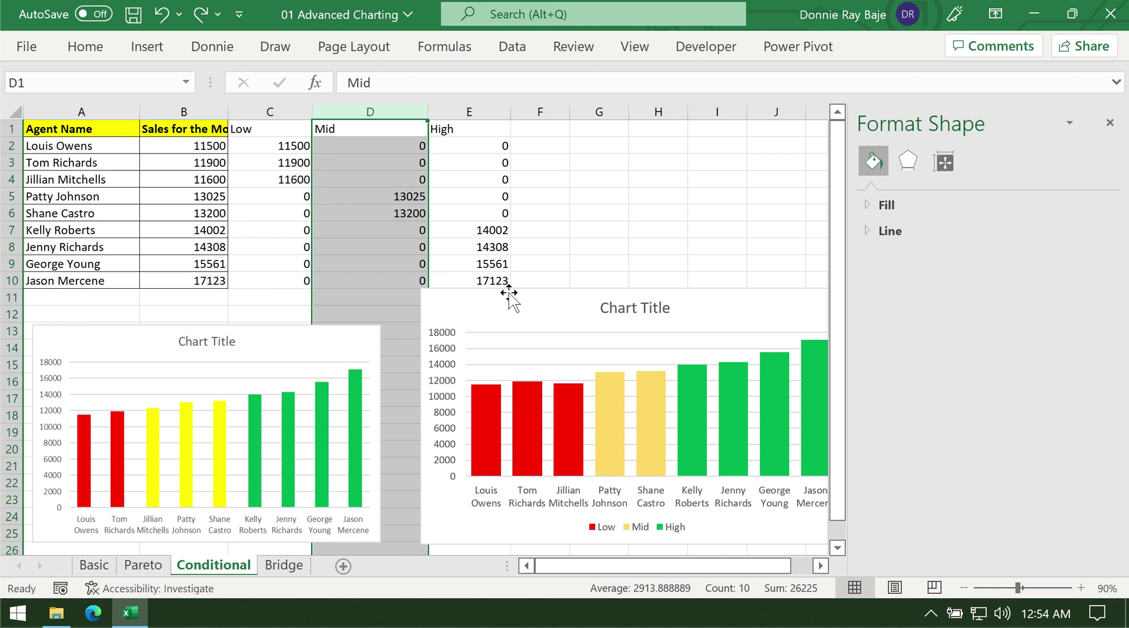
drag(509, 294, 536, 313)
click(564, 228)
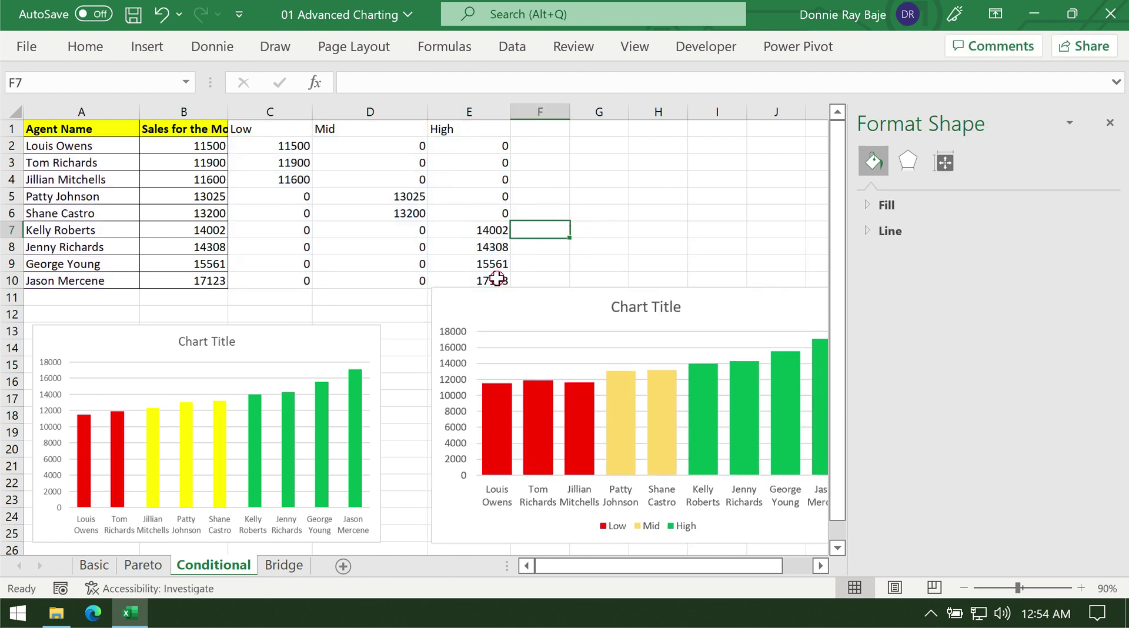
- Set the font colour of helper cells C1:E10 to white
drag(496, 278, 276, 130)
click(640, 182)
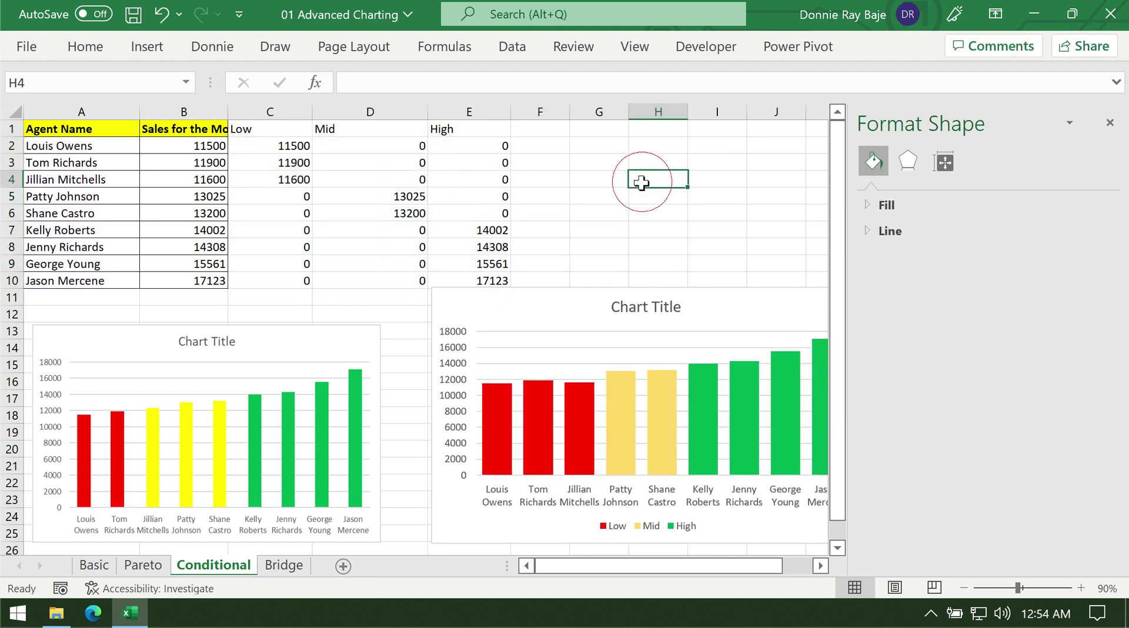
drag(488, 280, 277, 130)
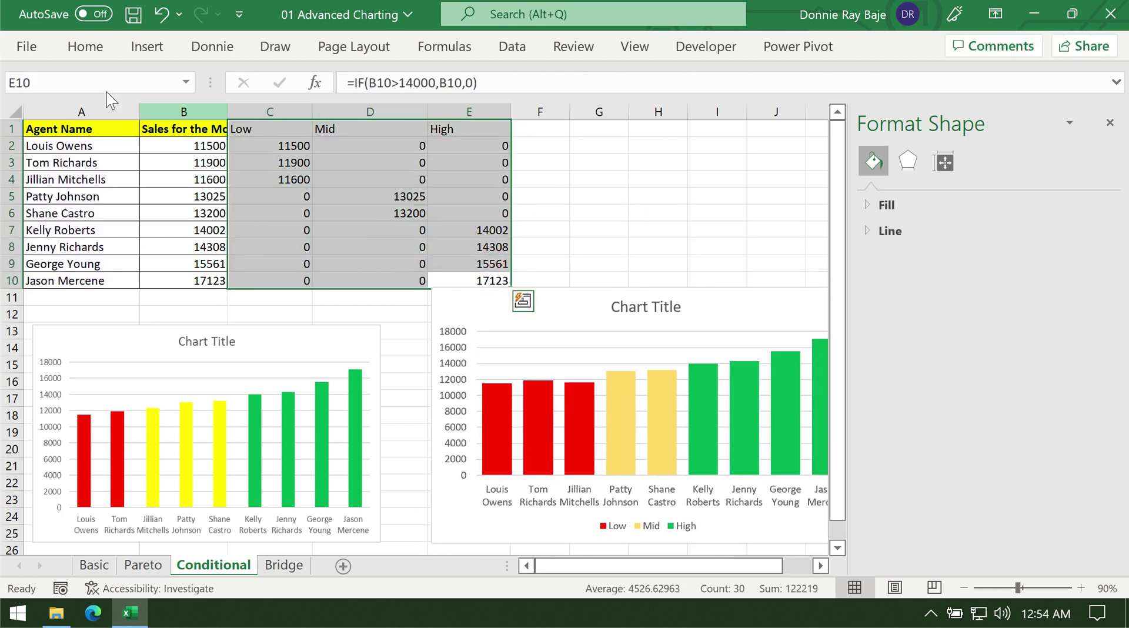
click(82, 49)
click(301, 116)
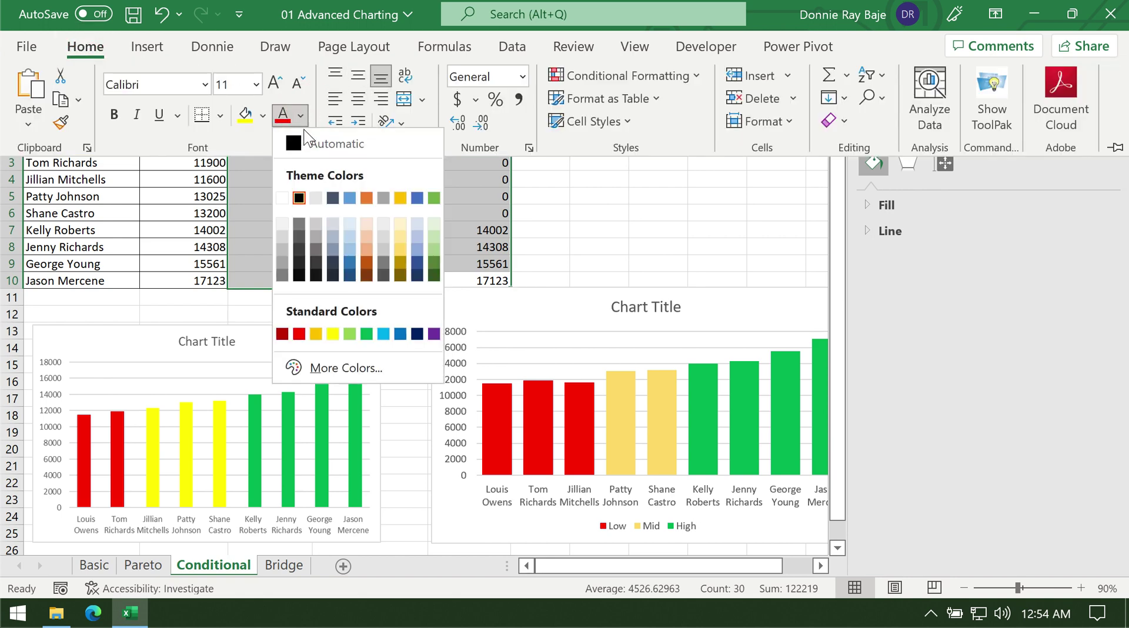
click(282, 197)
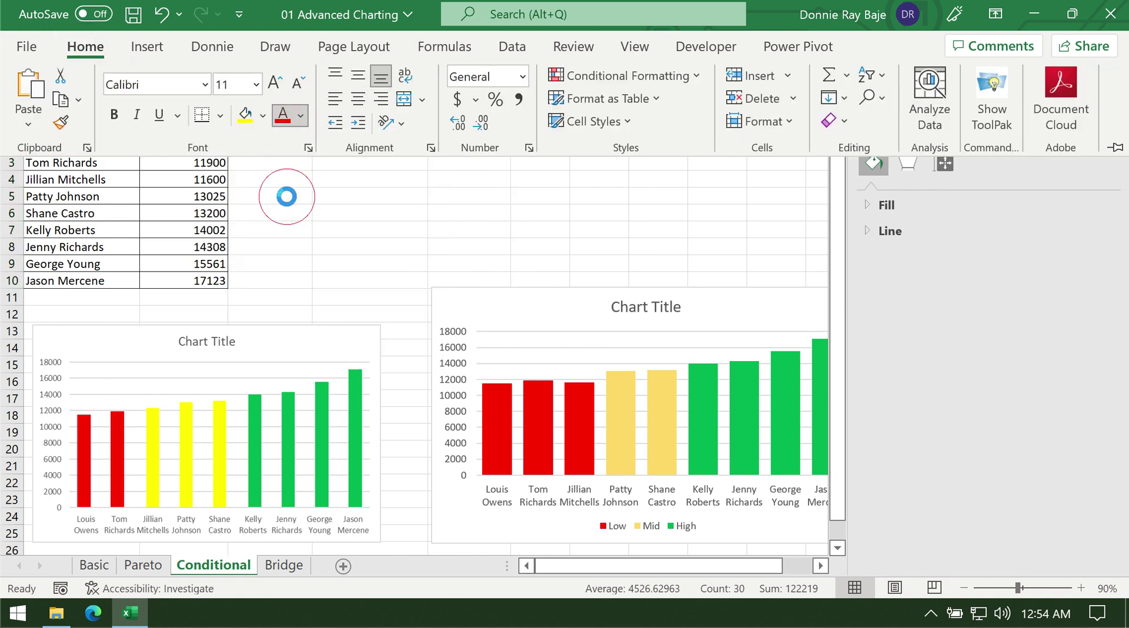
click(590, 210)
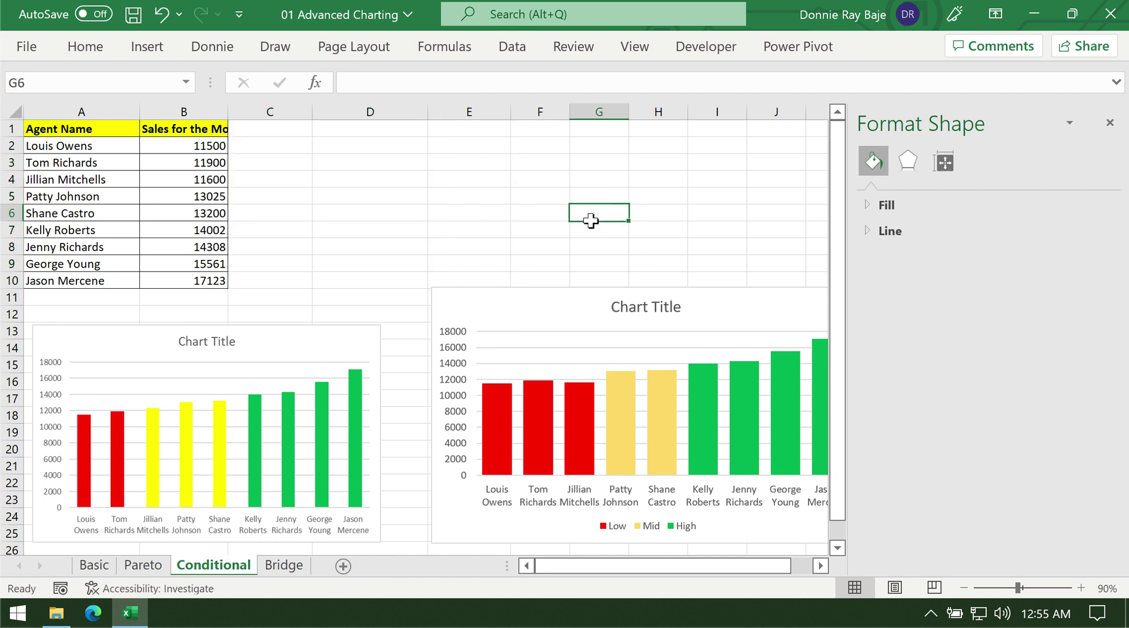
- Move the chart up beside the data and enter 13500 in cell B7
drag(509, 315, 462, 171)
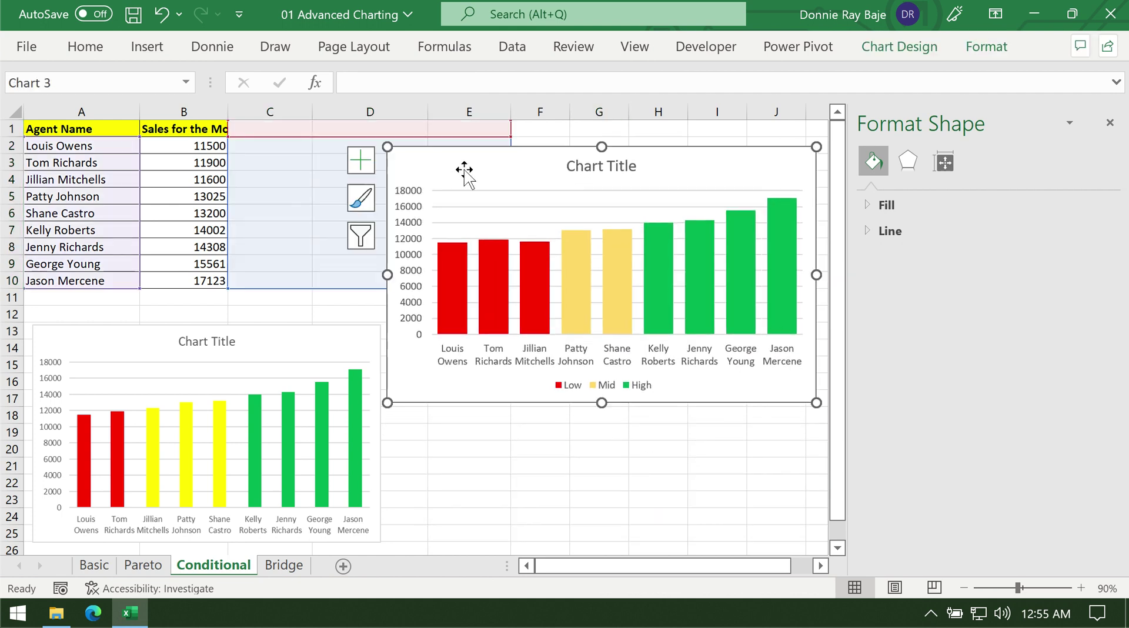
click(590, 463)
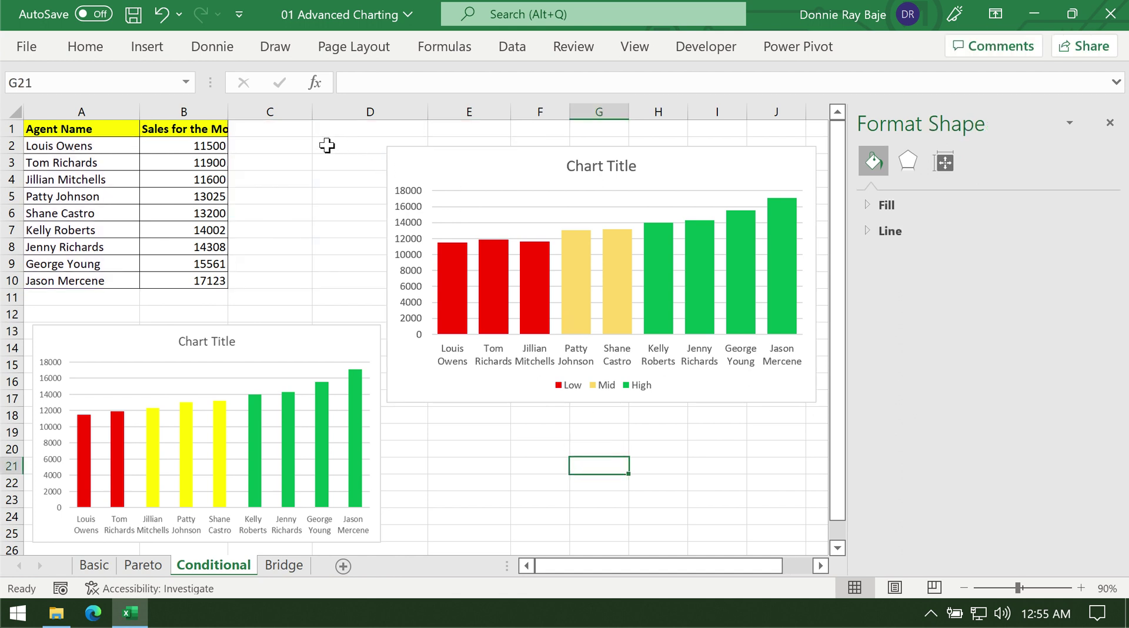
click(198, 176)
click(194, 228)
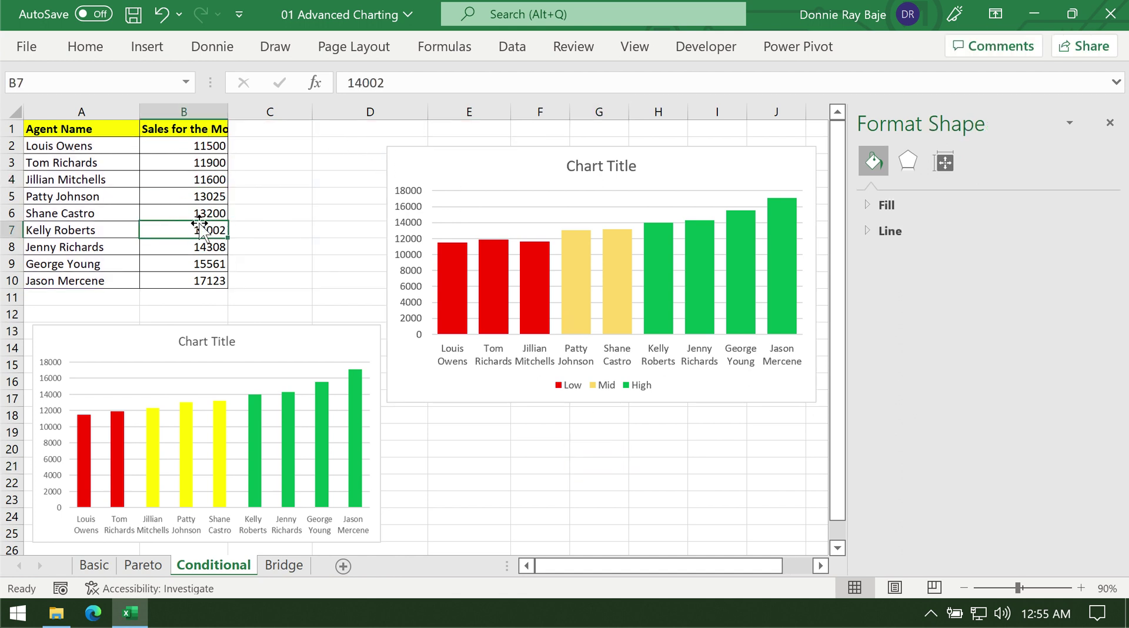
text(13500)
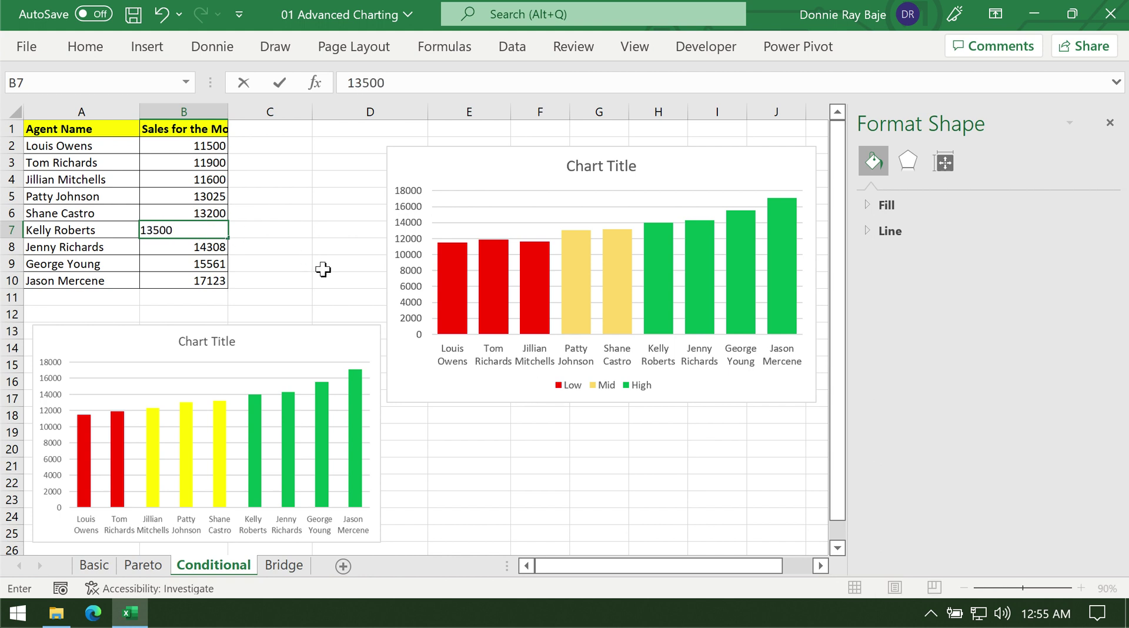
click(338, 285)
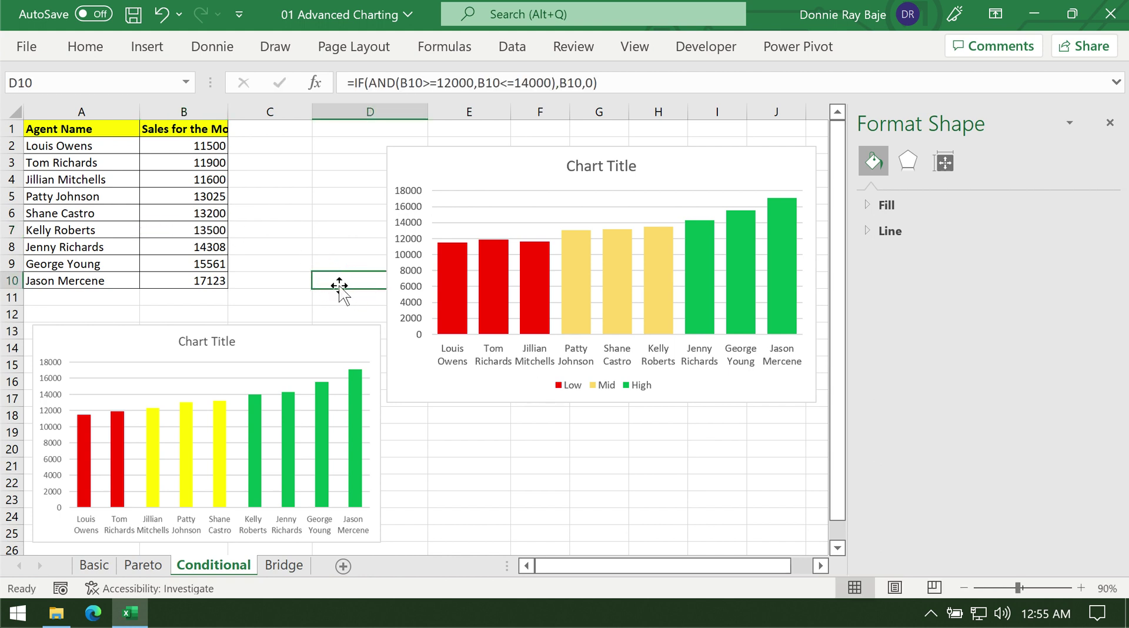
- Check the Low helper formula in C3 and shift the chart slightly right and down
click(272, 165)
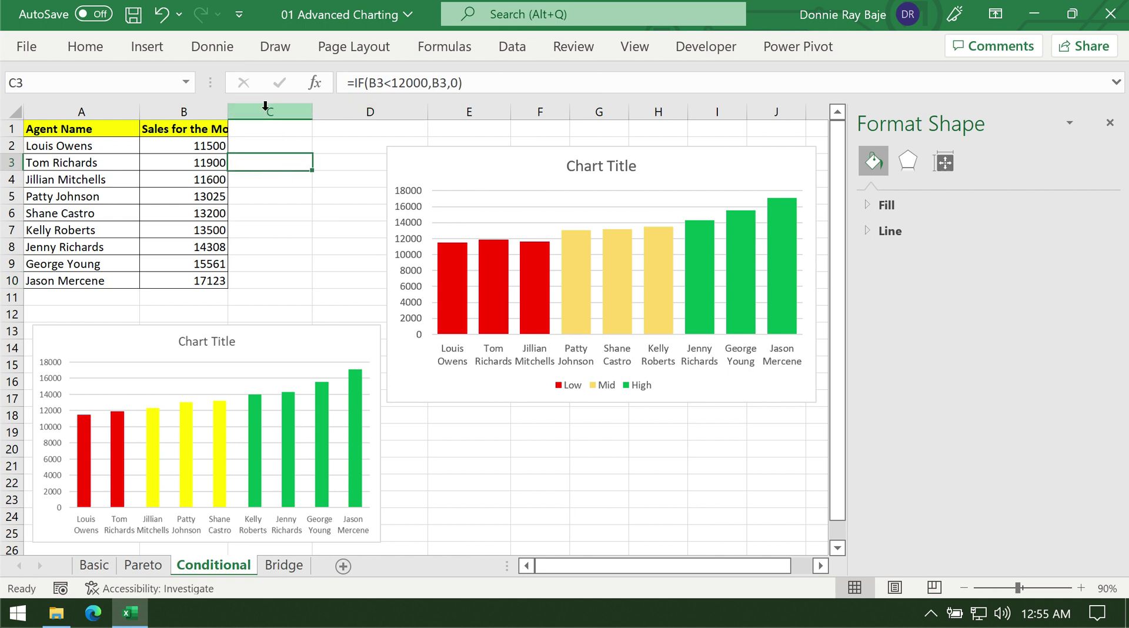
click(265, 111)
click(328, 110)
click(450, 111)
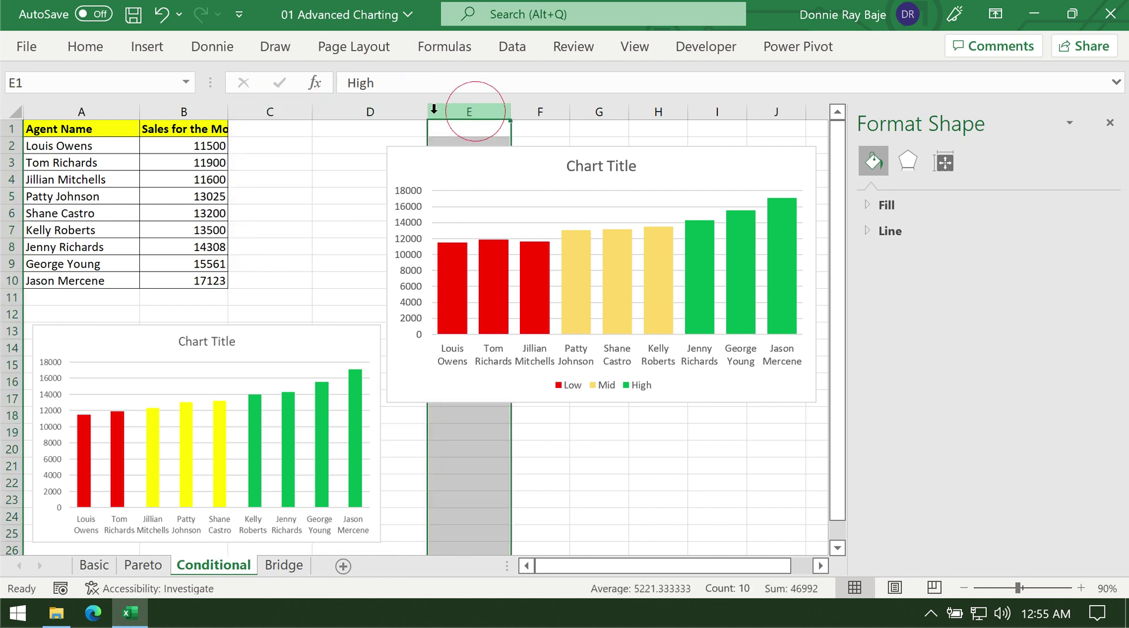
click(283, 161)
click(497, 177)
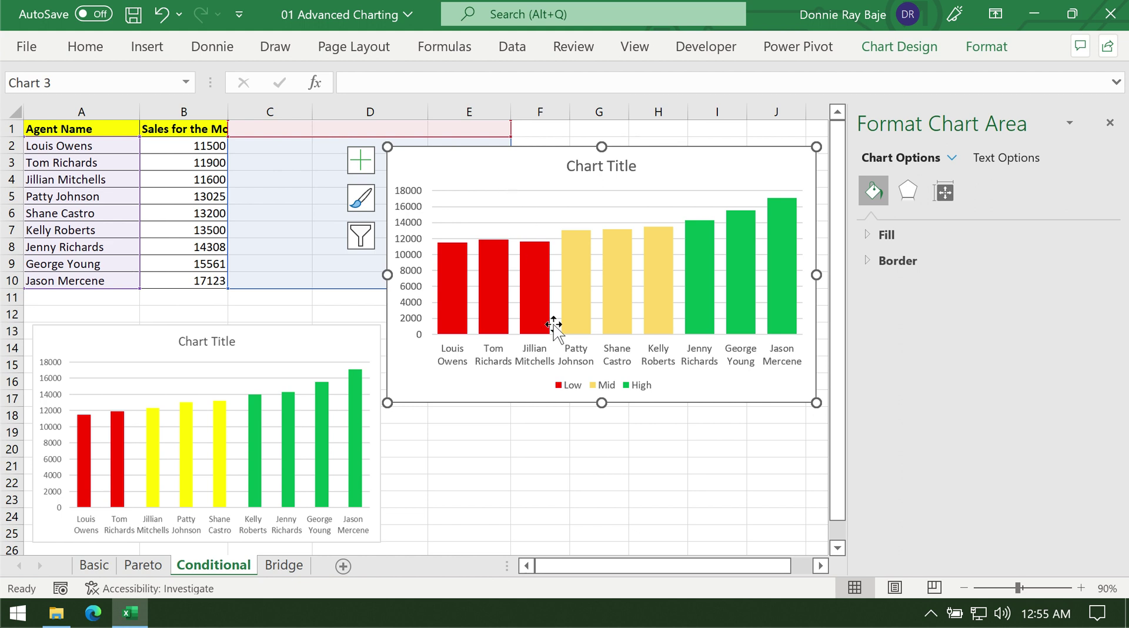
click(537, 449)
drag(482, 167, 509, 174)
- Enter 14509 as the sales figure in cell B6
click(196, 241)
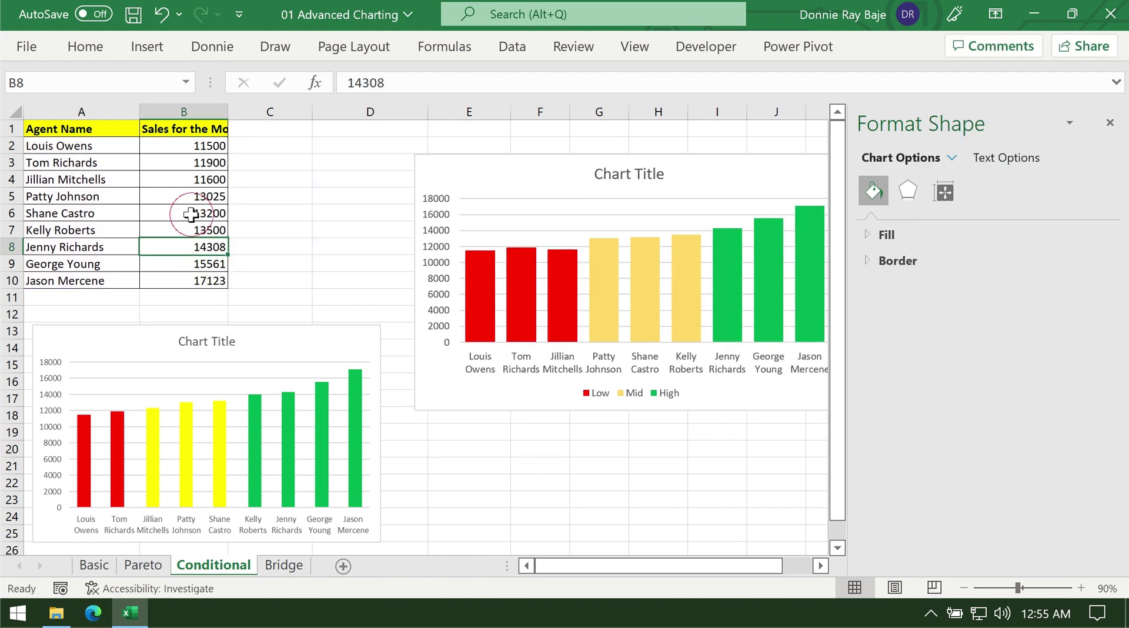
click(182, 213)
text(145090)
key(BackSpace)
click(194, 266)
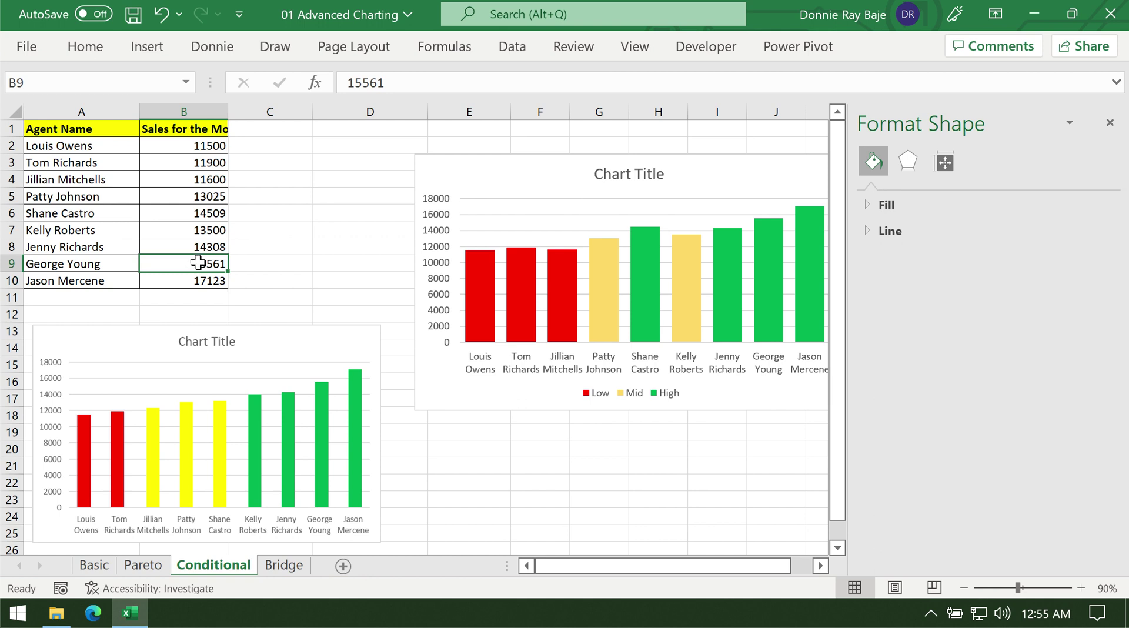
- Drag the new chart slightly up and left beside the data table
click(496, 171)
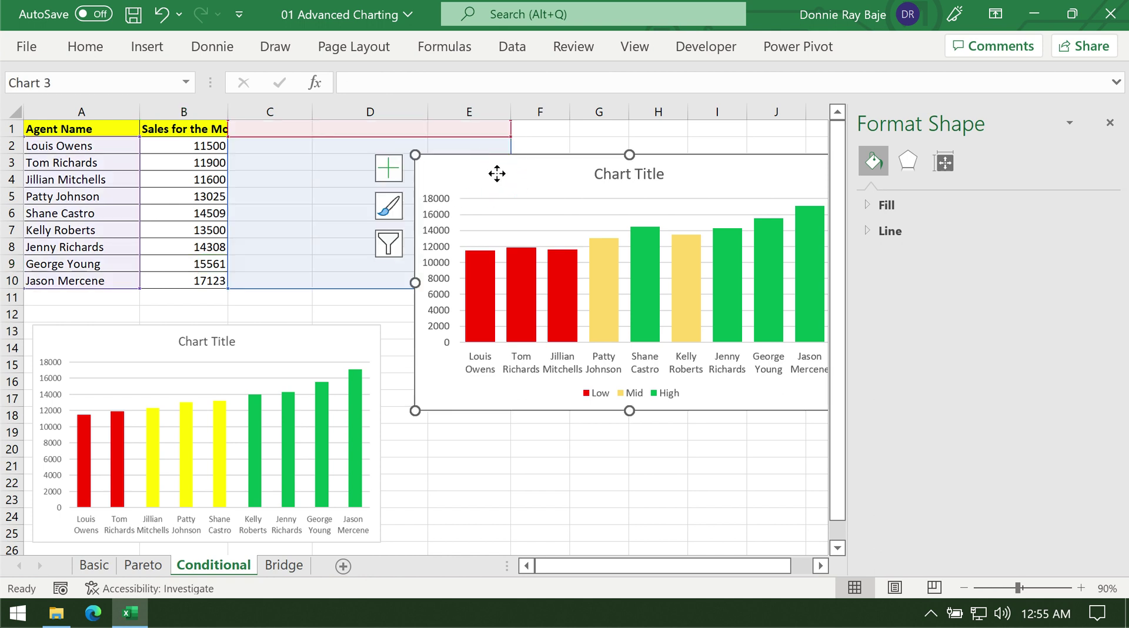
drag(495, 172, 478, 158)
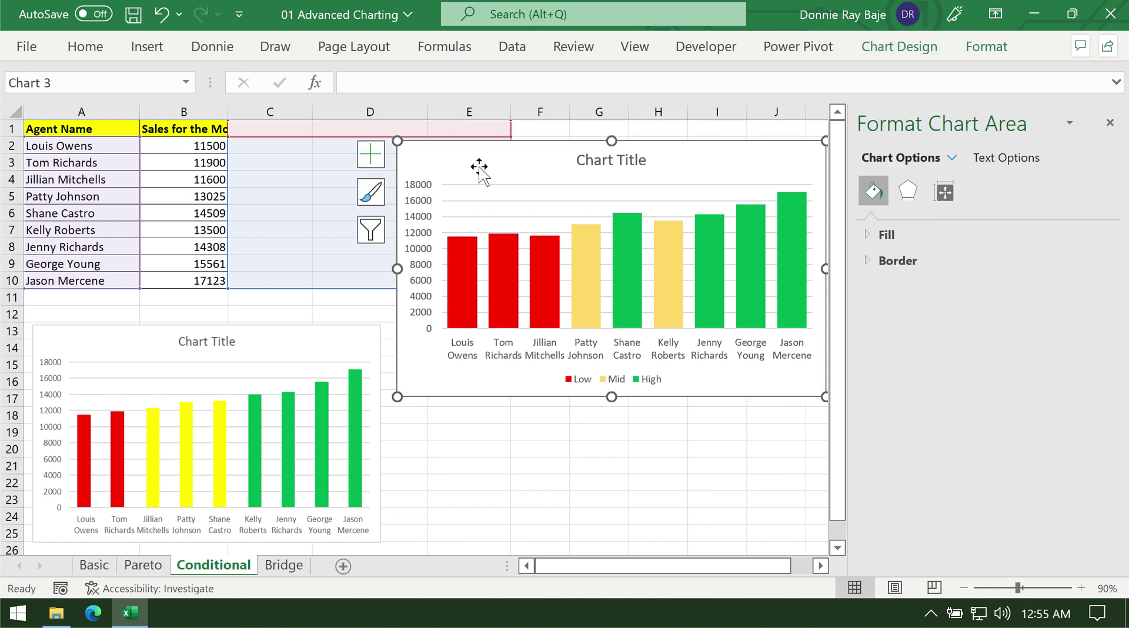